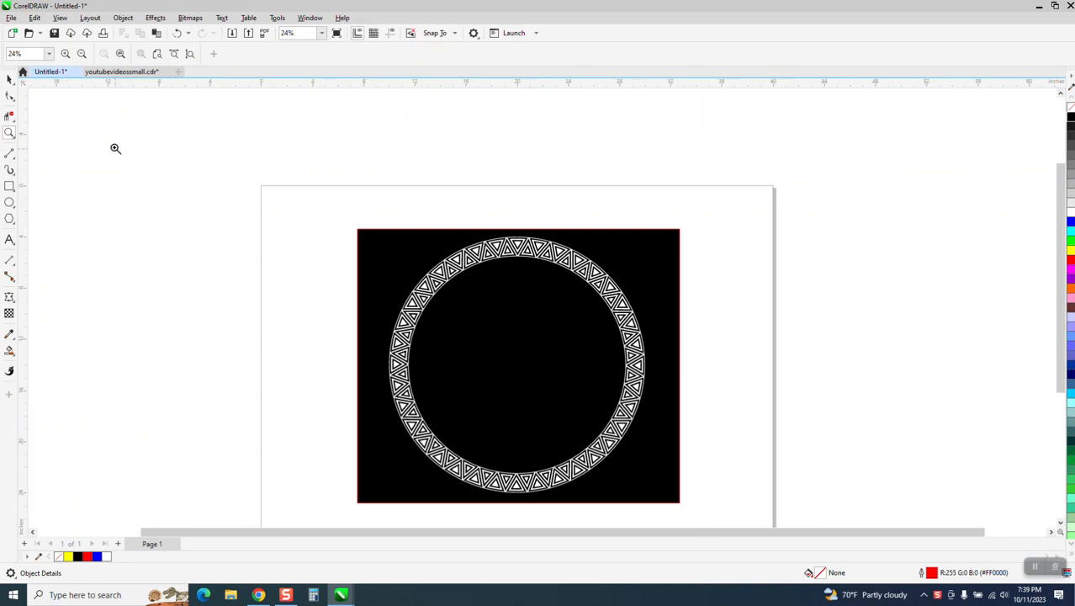
# Examine the nested triangles in the white ring pattern on the black background
pyautogui.click(10, 80)
pyautogui.scroll(-1, 178, 150)
pyautogui.moveTo(297, 200); pyautogui.dragTo(591, 439)
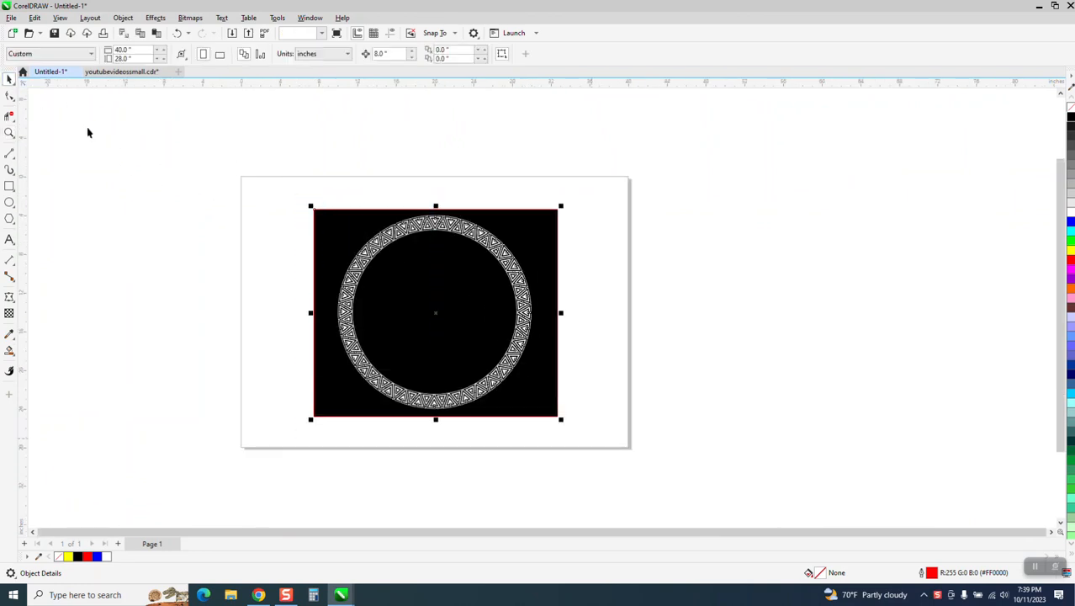
pyautogui.click(10, 132)
pyautogui.moveTo(435, 223); pyautogui.dragTo(514, 266)
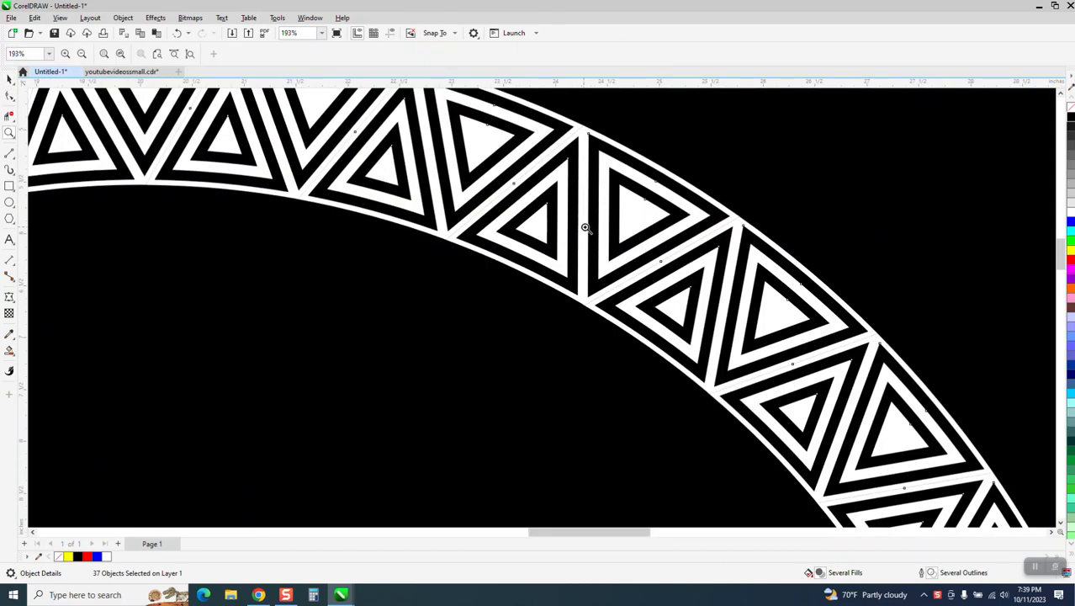
pyautogui.scroll(-3, 589, 227)
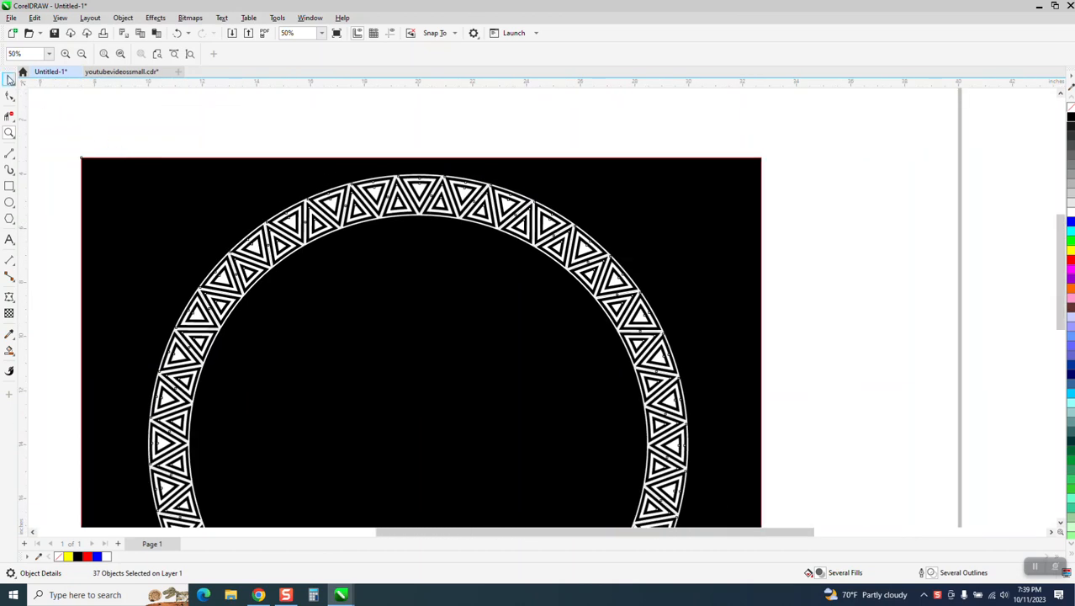
# Move the complete ring artwork together with its black background off the right side of the page
pyautogui.click(9, 78)
pyautogui.scroll(-2, 379, 147)
pyautogui.moveTo(243, 136); pyautogui.dragTo(589, 496)
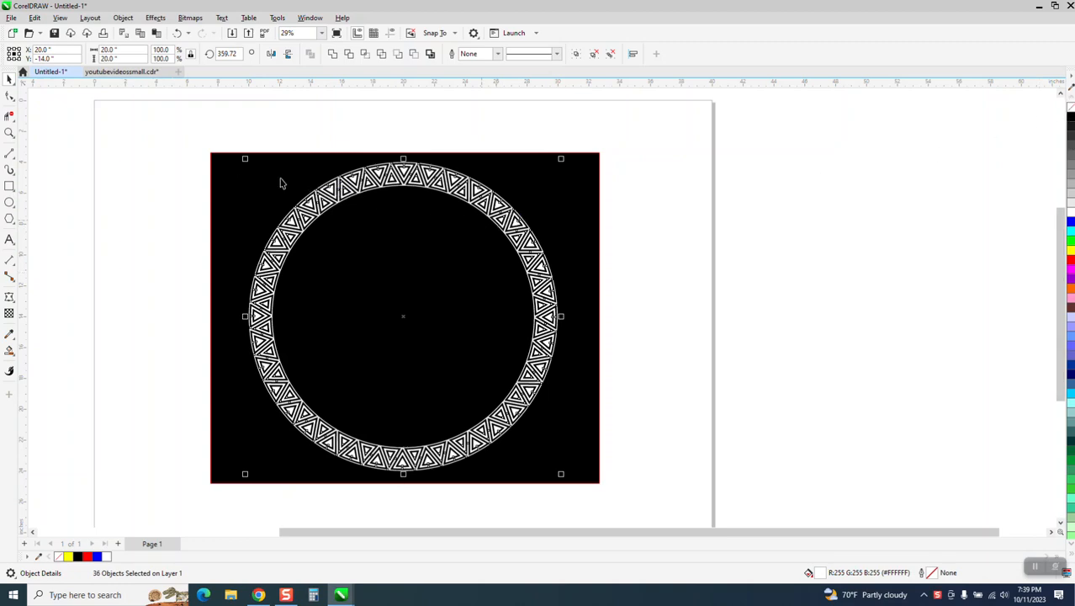
pyautogui.moveTo(186, 143); pyautogui.dragTo(629, 496)
pyautogui.moveTo(374, 481); pyautogui.dragTo(624, 471)
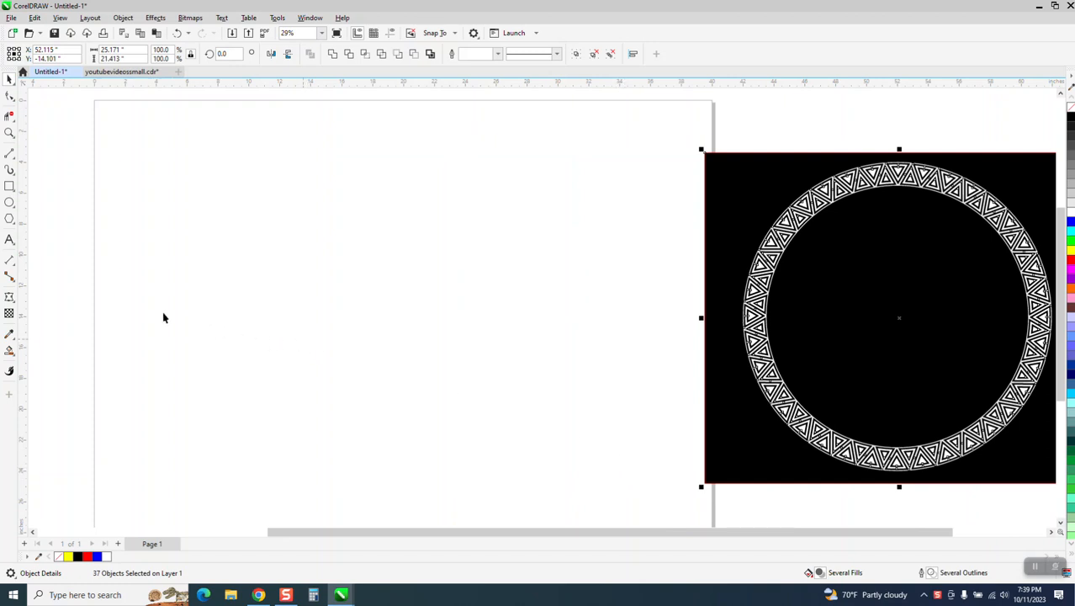
# Draw a circle, set its diameter to 20 inches and center it on the page
pyautogui.click(10, 202)
pyautogui.moveTo(572, 197)
pyautogui.mouseDown()
pyautogui.moveTo(446, 317)
pyautogui.moveTo(295, 409)
pyautogui.mouseUp()
pyautogui.write('20')
pyautogui.press('Return')
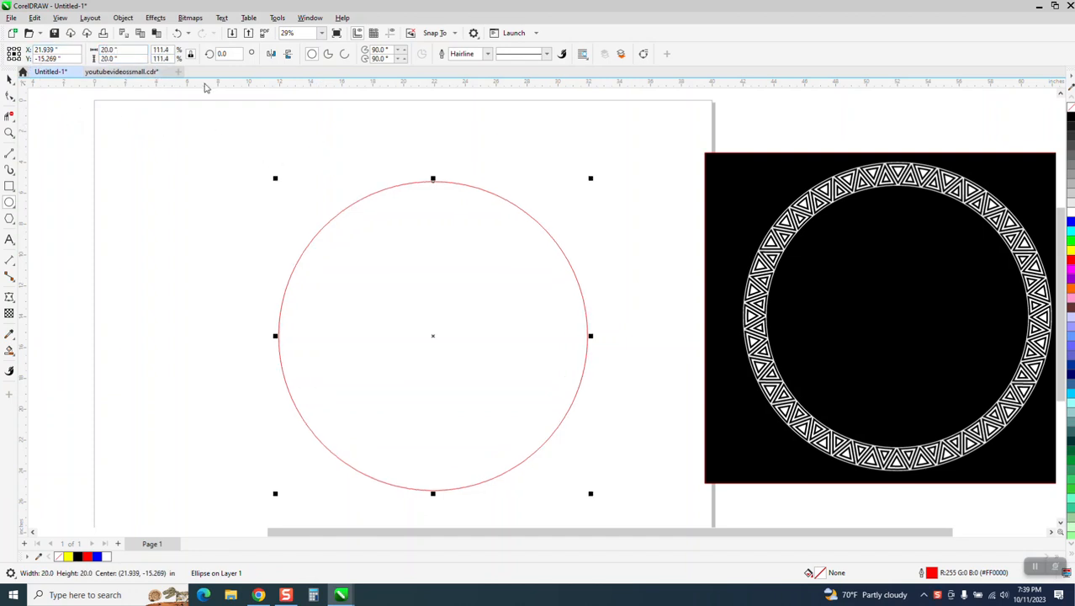
pyautogui.press('p')
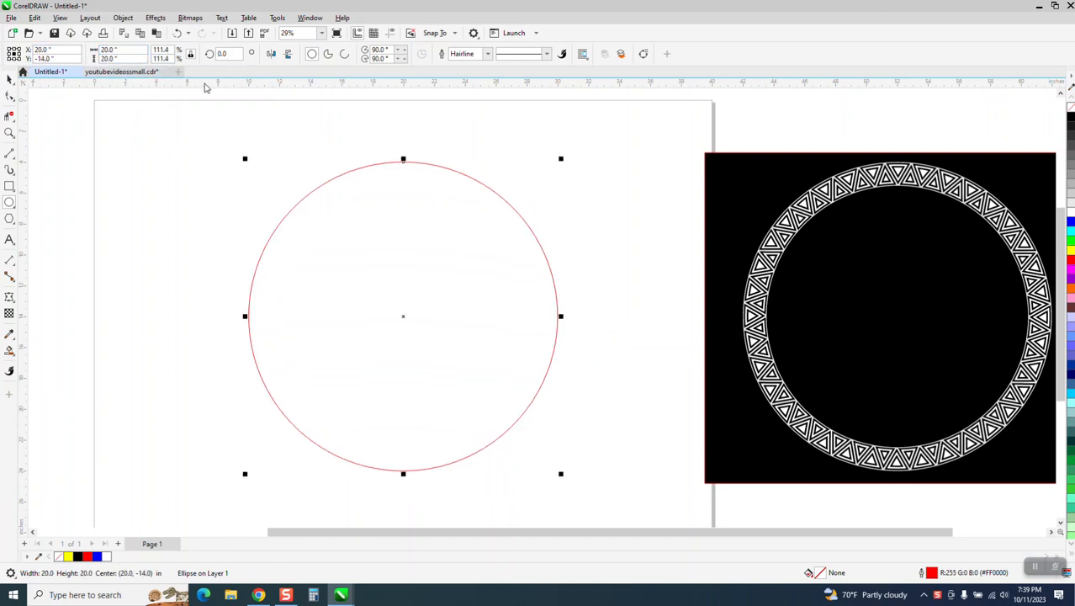
# Draw a vertical line about 20.5 inches long and center it on the page, across the circle
pyautogui.click(9, 153)
pyautogui.moveTo(155, 174); pyautogui.dragTo(148, 500)
pyautogui.press('p')
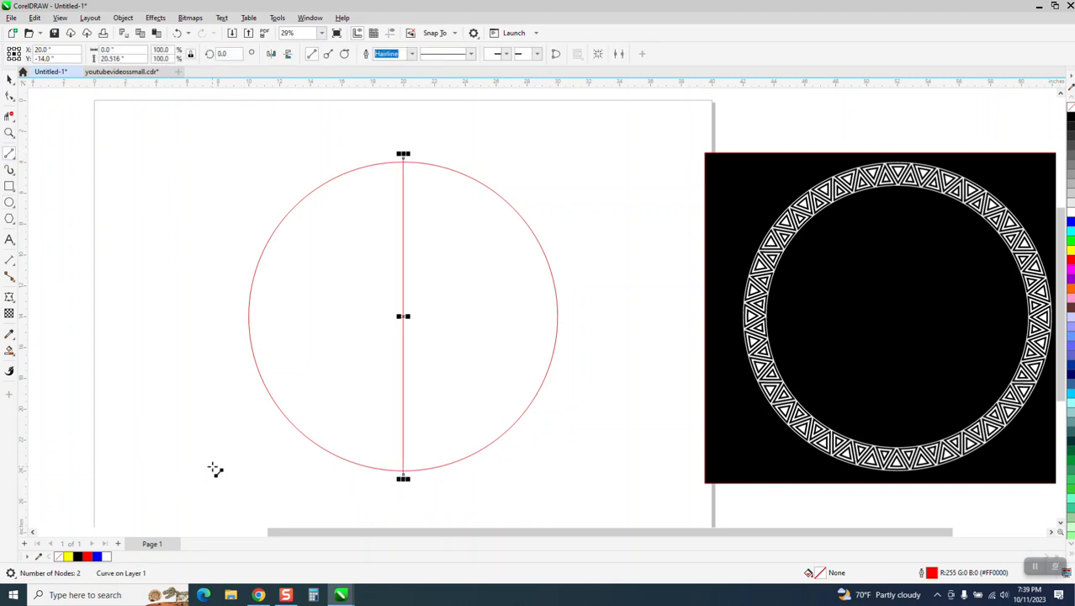
# Rotate the vertical line 5 degrees and mirror a copy of it horizontally to form a narrow X
pyautogui.click(10, 132)
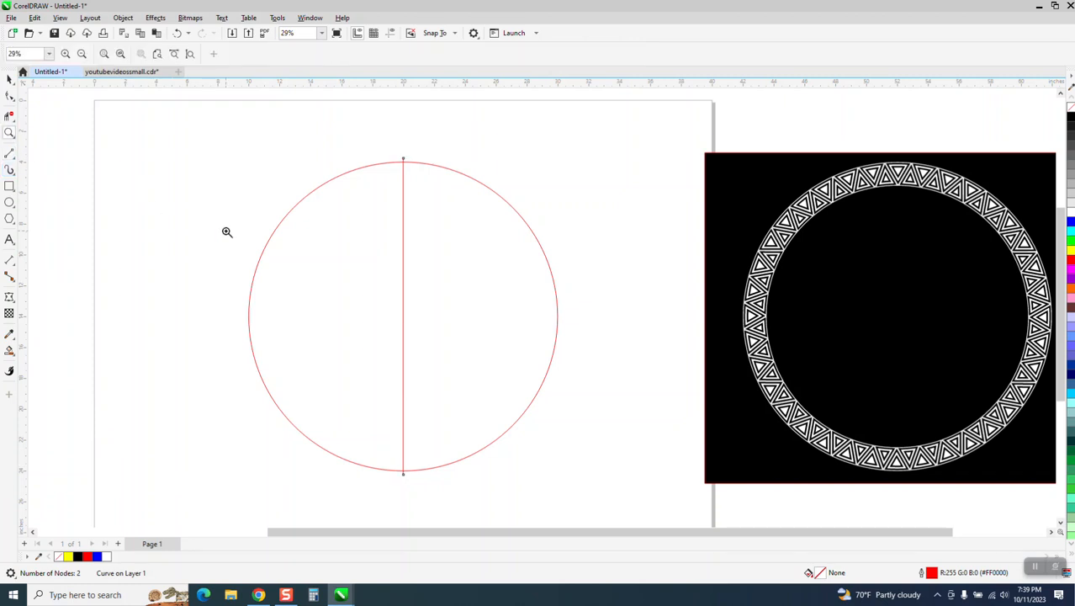
pyautogui.moveTo(222, 131); pyautogui.dragTo(638, 505)
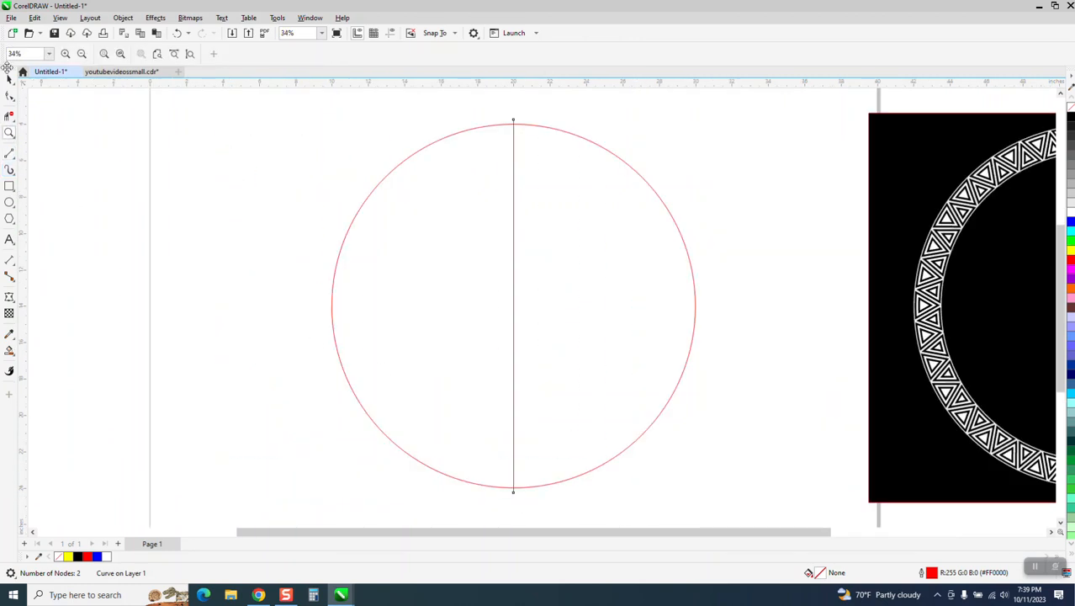
pyautogui.click(9, 78)
pyautogui.click(219, 55)
pyautogui.write('5')
pyautogui.press('Return')
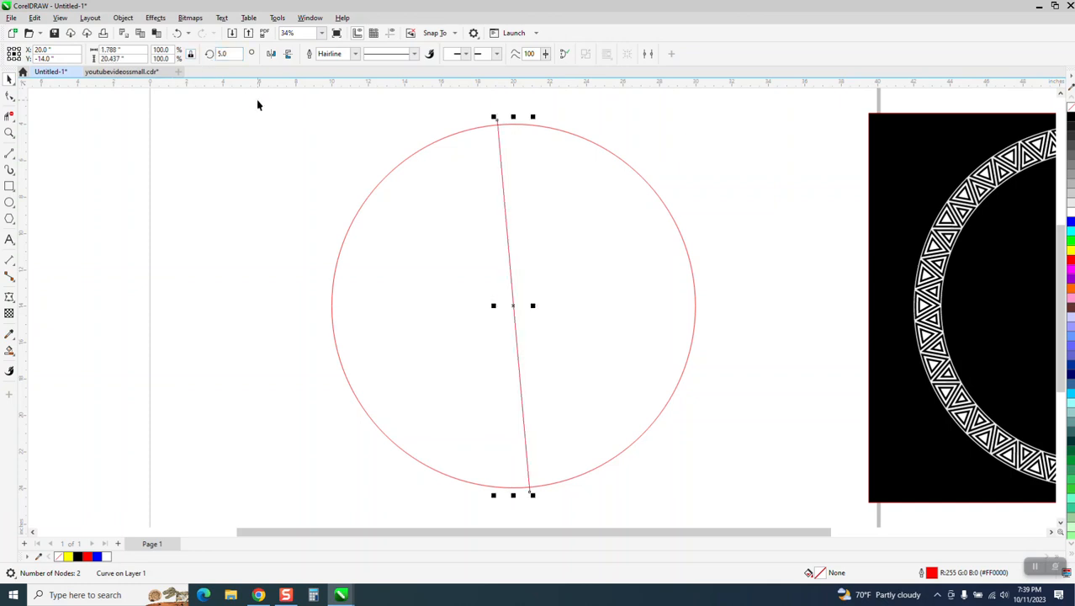
pyautogui.click(271, 55)
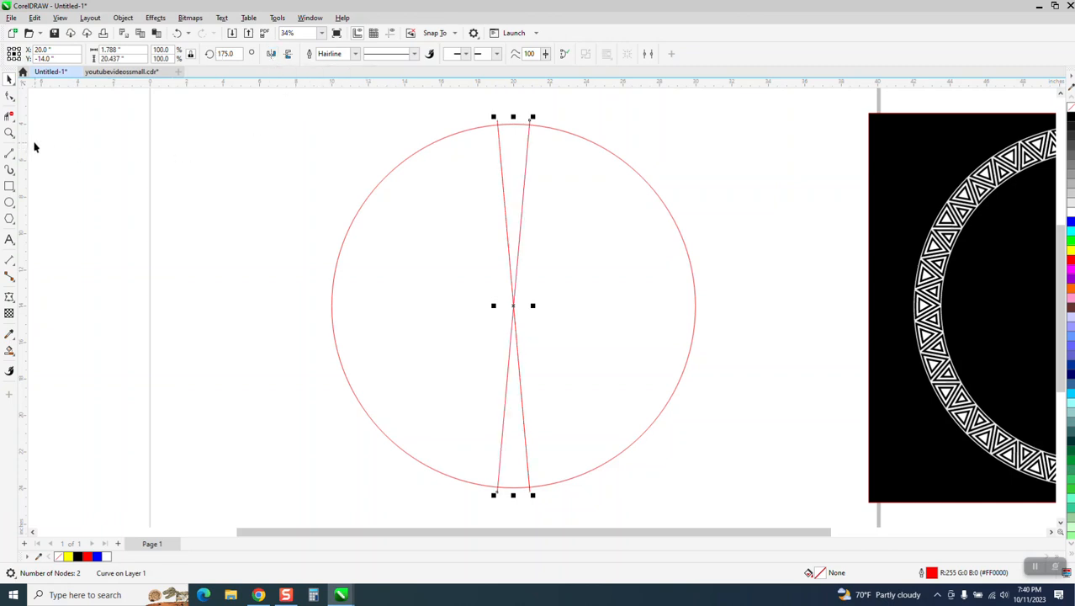
# Draw a three-sided polygon about 1 inch wide above the circle's upper left arc and flip it to point downward
pyautogui.click(9, 133)
pyautogui.moveTo(473, 122); pyautogui.dragTo(592, 170)
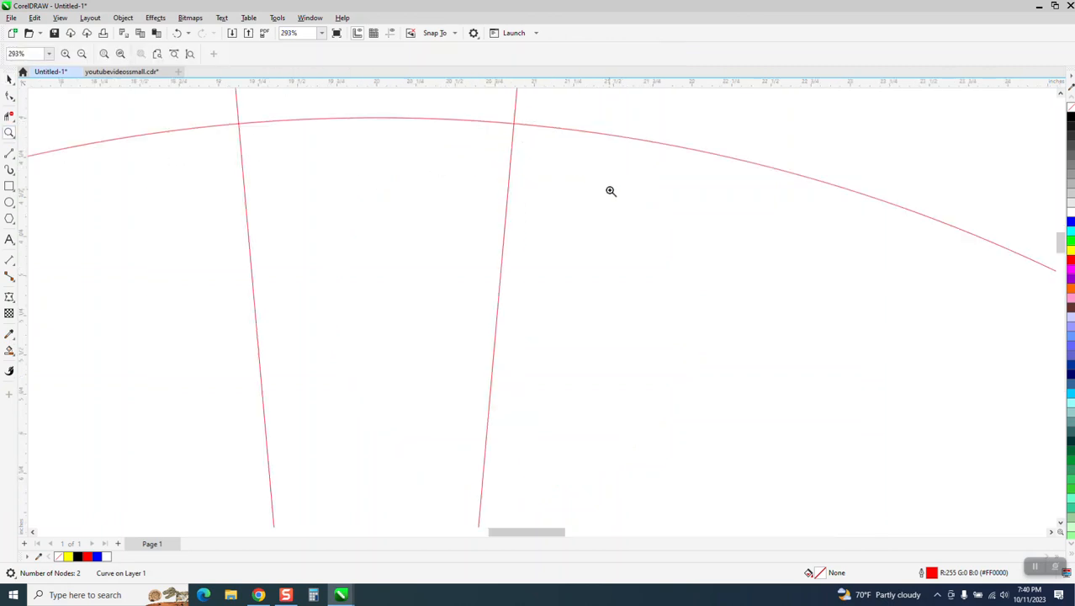
pyautogui.click(15, 224)
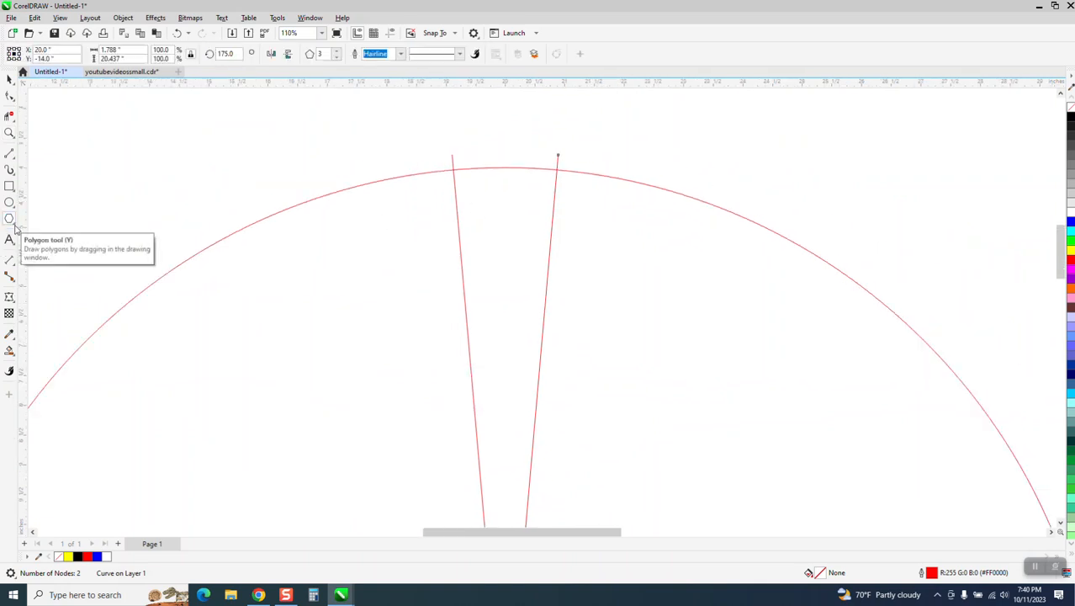
pyautogui.click(16, 226)
pyautogui.click(32, 222)
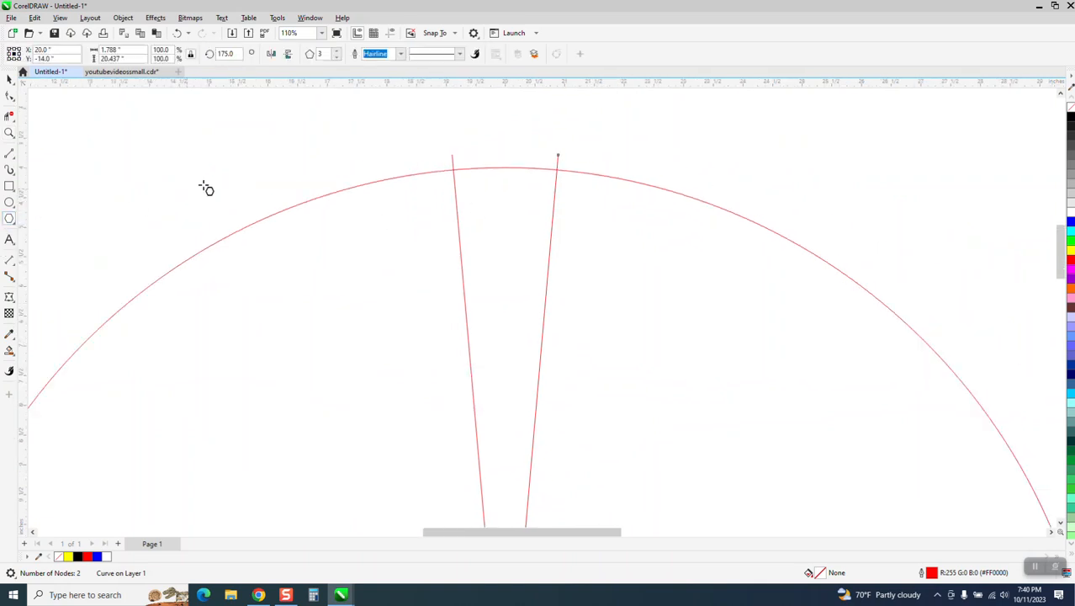
pyautogui.moveTo(329, 135); pyautogui.dragTo(305, 204)
pyautogui.click(289, 54)
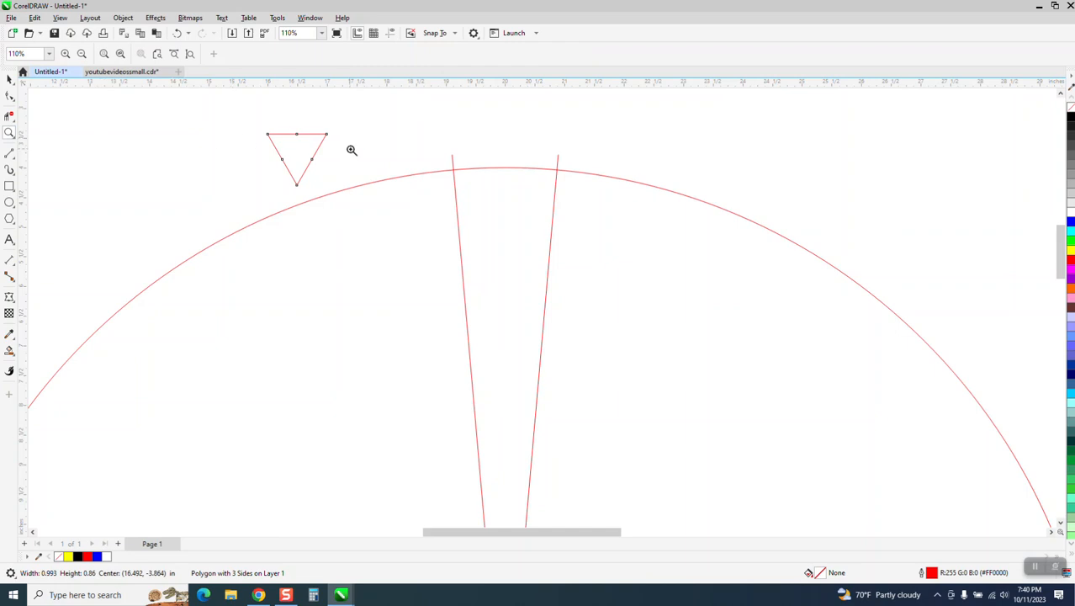
pyautogui.click(9, 78)
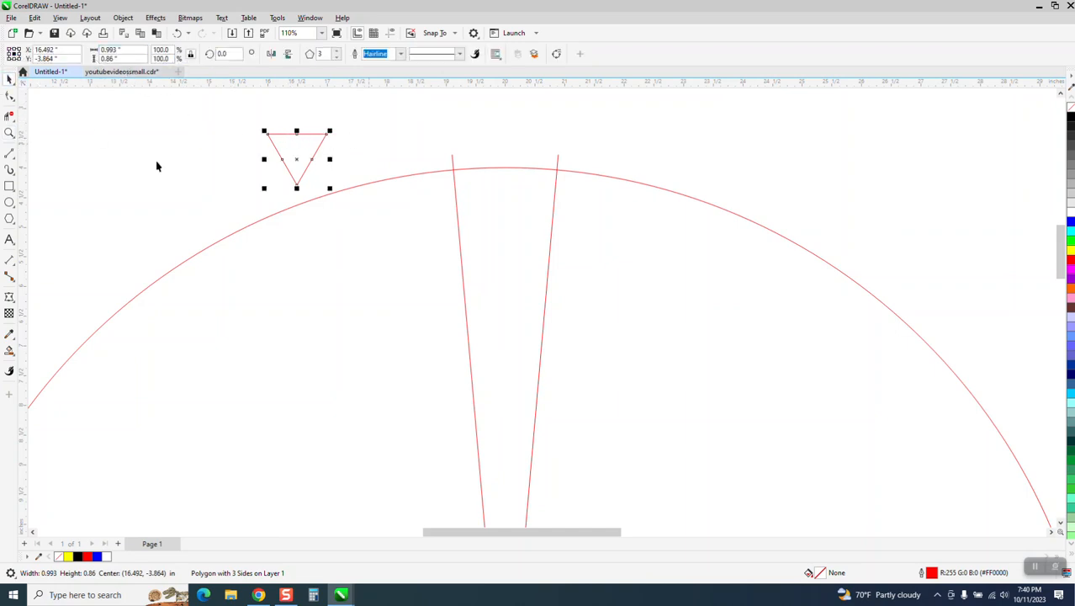
# Dimension the distance between the two lines' upper intersections with the circle, using three-decimal precision
pyautogui.click(10, 132)
pyautogui.moveTo(377, 147); pyautogui.dragTo(635, 227)
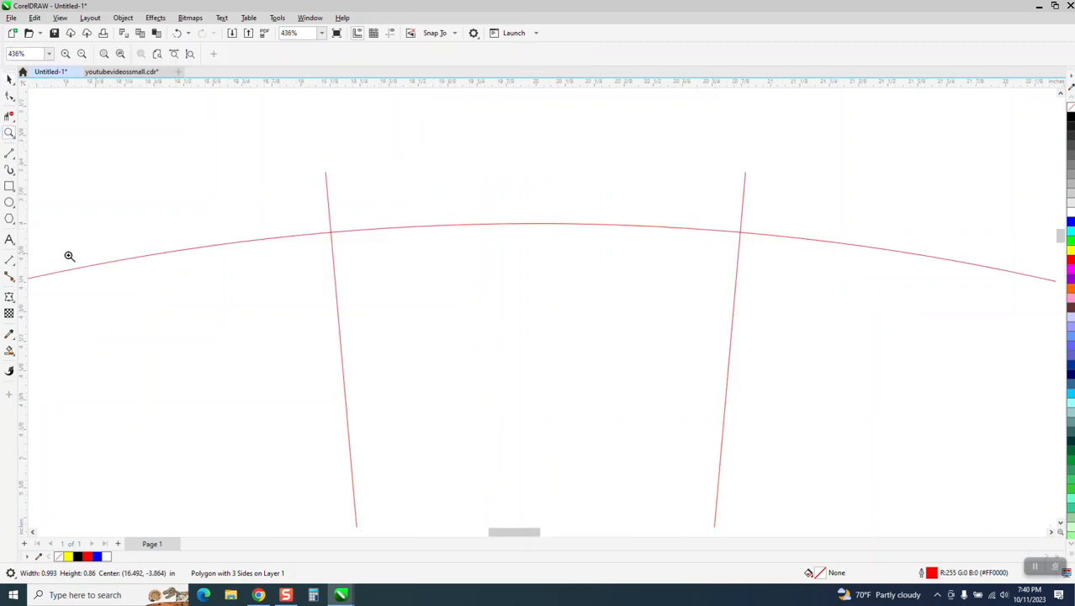
pyautogui.click(14, 267)
pyautogui.click(42, 260)
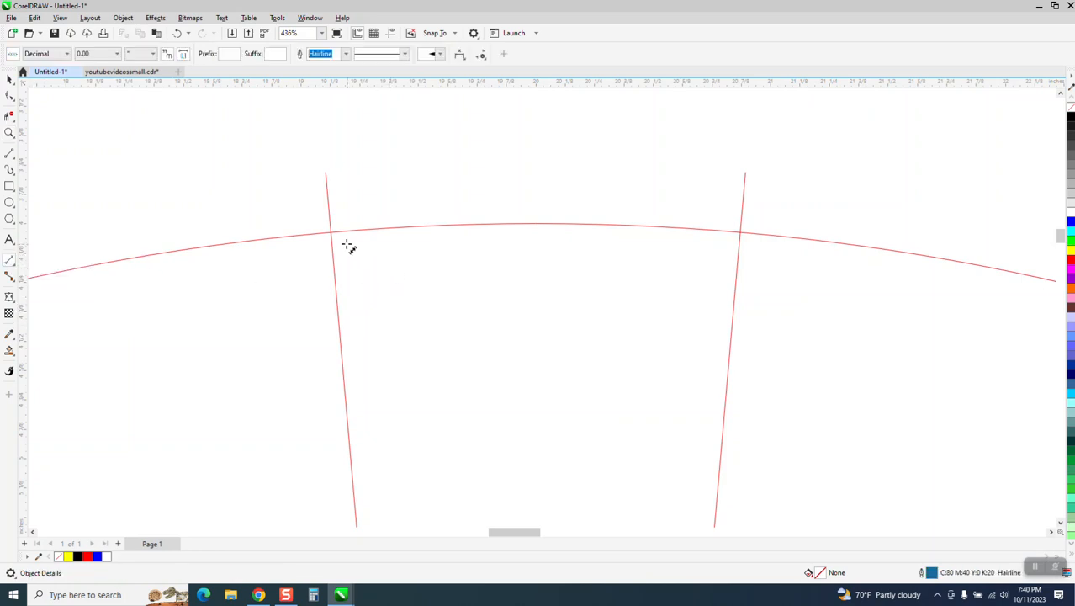
pyautogui.moveTo(331, 233); pyautogui.dragTo(743, 231)
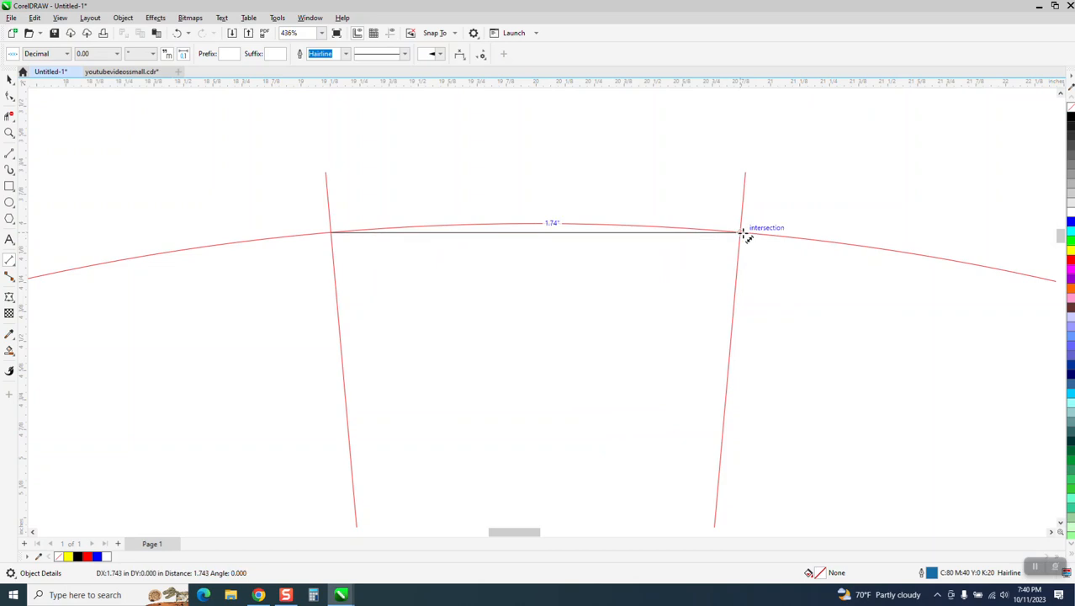
pyautogui.click(671, 264)
pyautogui.scroll(-2, 532, 308)
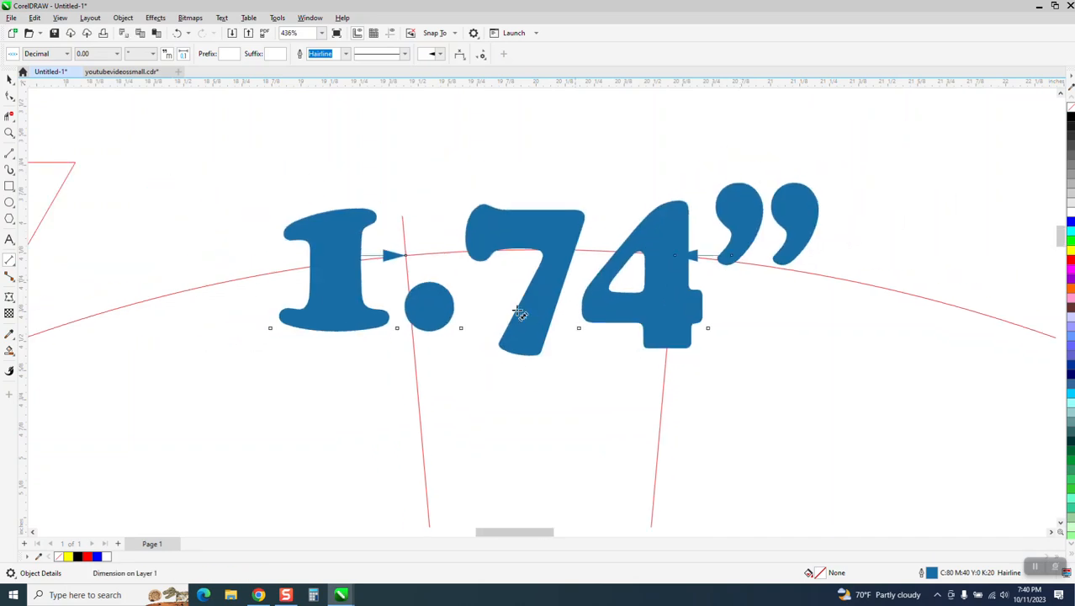
pyautogui.scroll(-3, 492, 303)
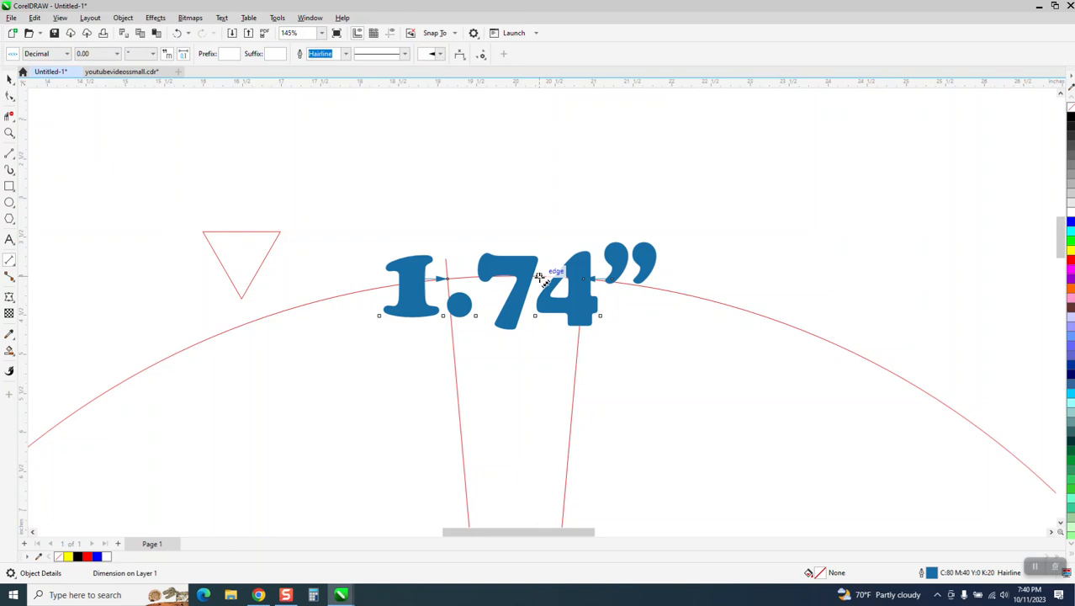
pyautogui.click(117, 54)
pyautogui.click(95, 90)
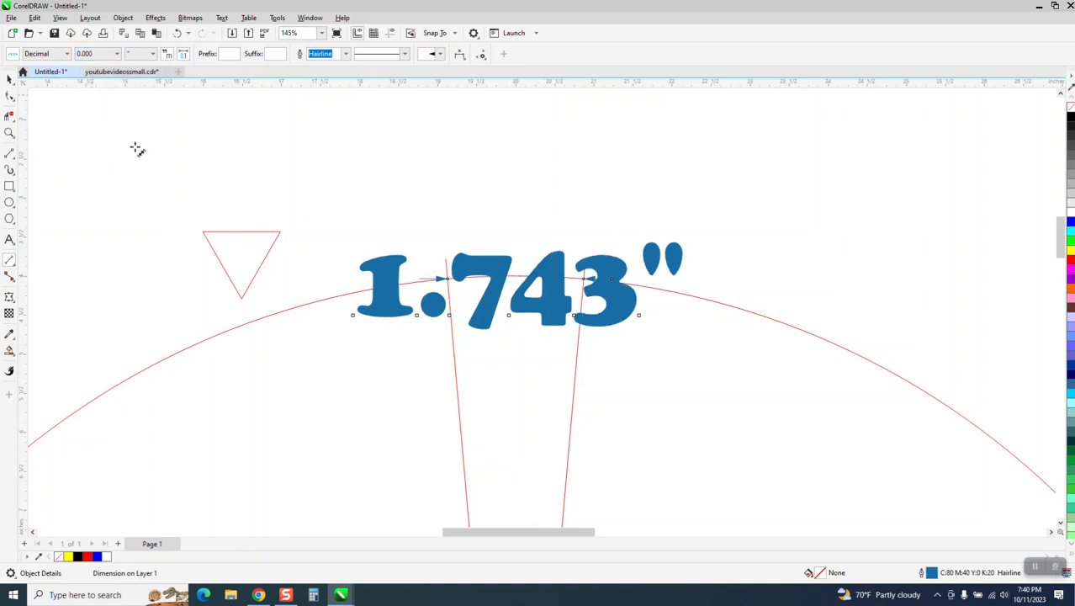
# Set the triangle's width to 1.743 inches, scaling it proportionally, and delete the dimension
pyautogui.click(9, 78)
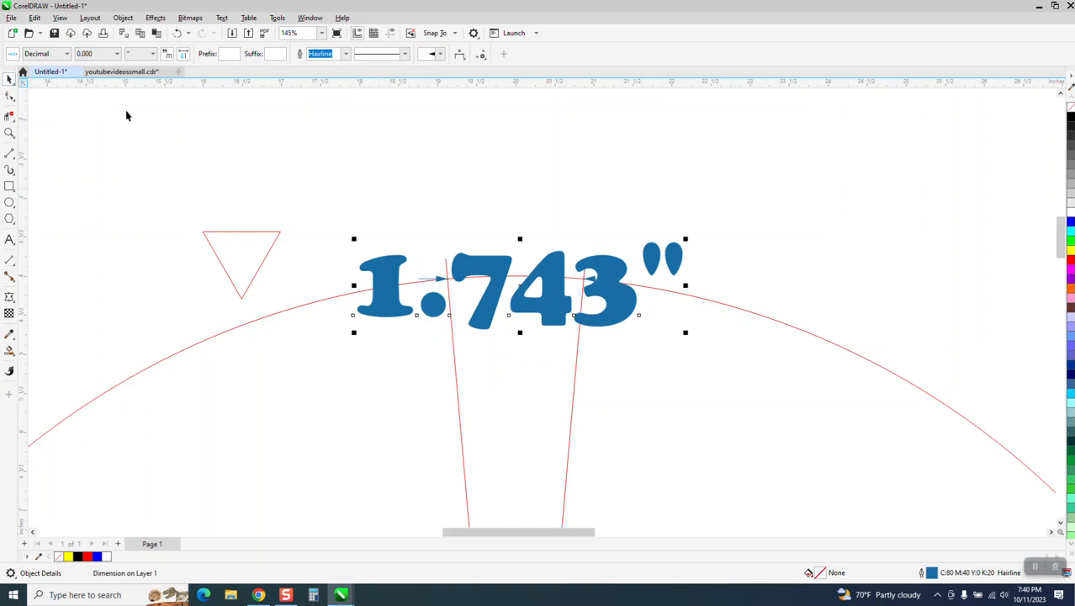
pyautogui.click(268, 238)
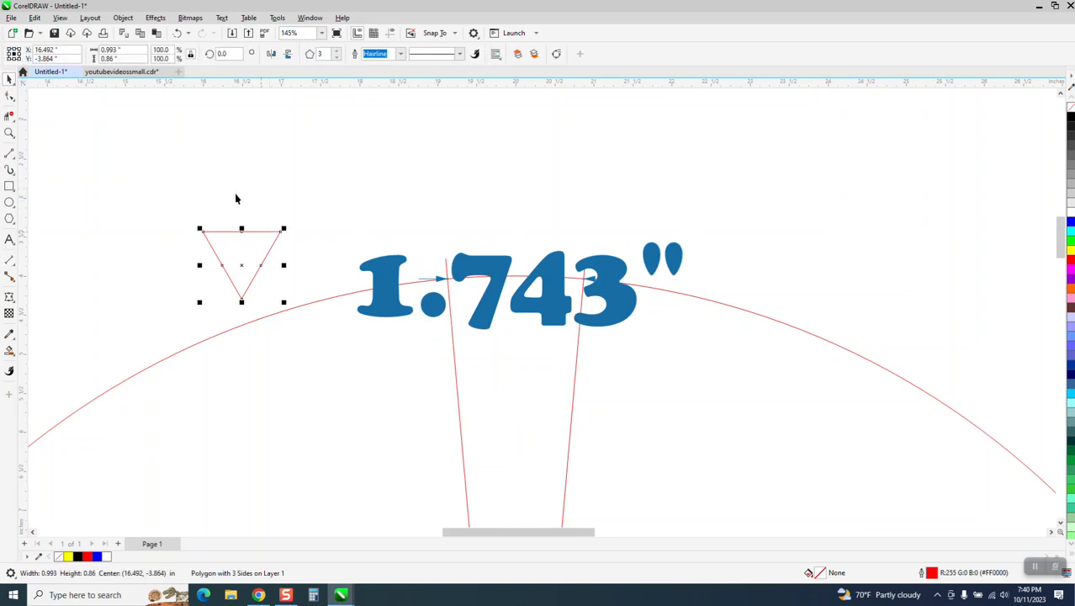
pyautogui.click(139, 50)
pyautogui.write('1.743')
pyautogui.press('Return')
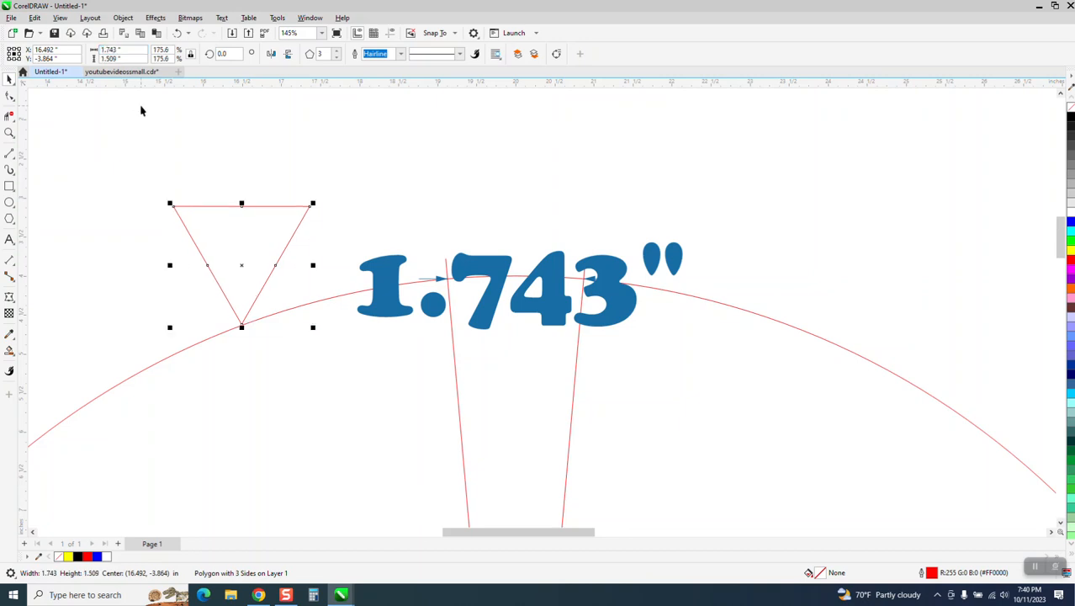
pyautogui.click(558, 293)
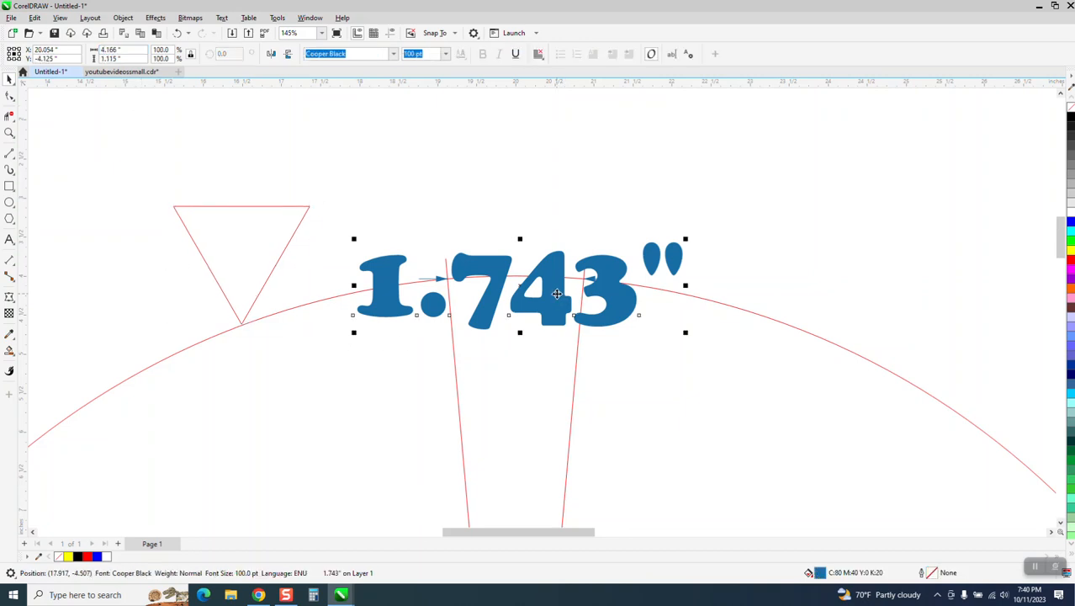
pyautogui.press('Delete')
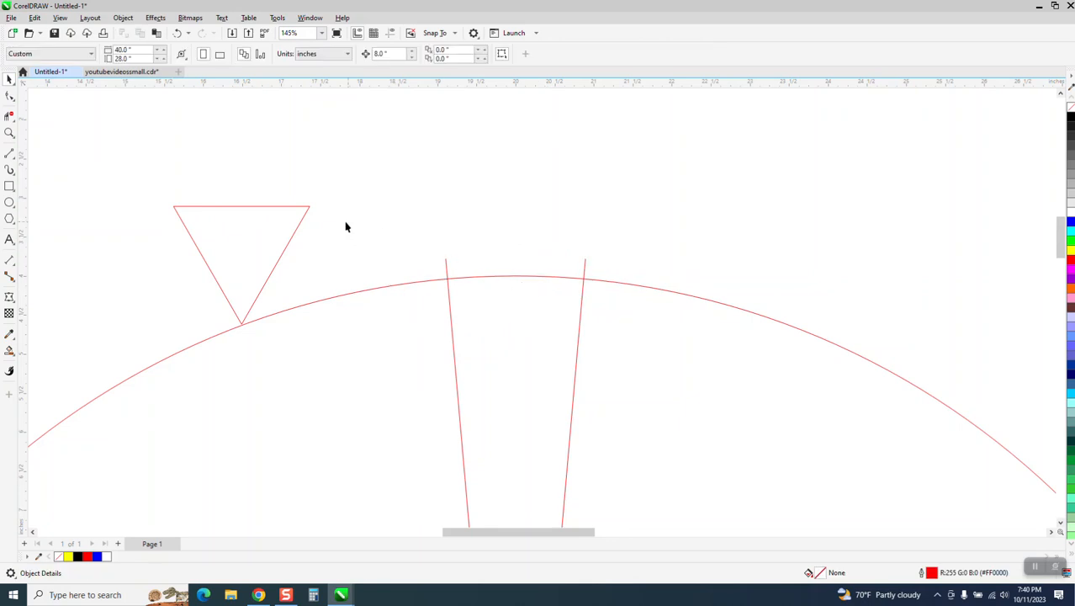
# Move the triangle so its upper corners snap to the intersections of the slanted lines and the circle
pyautogui.click(300, 222)
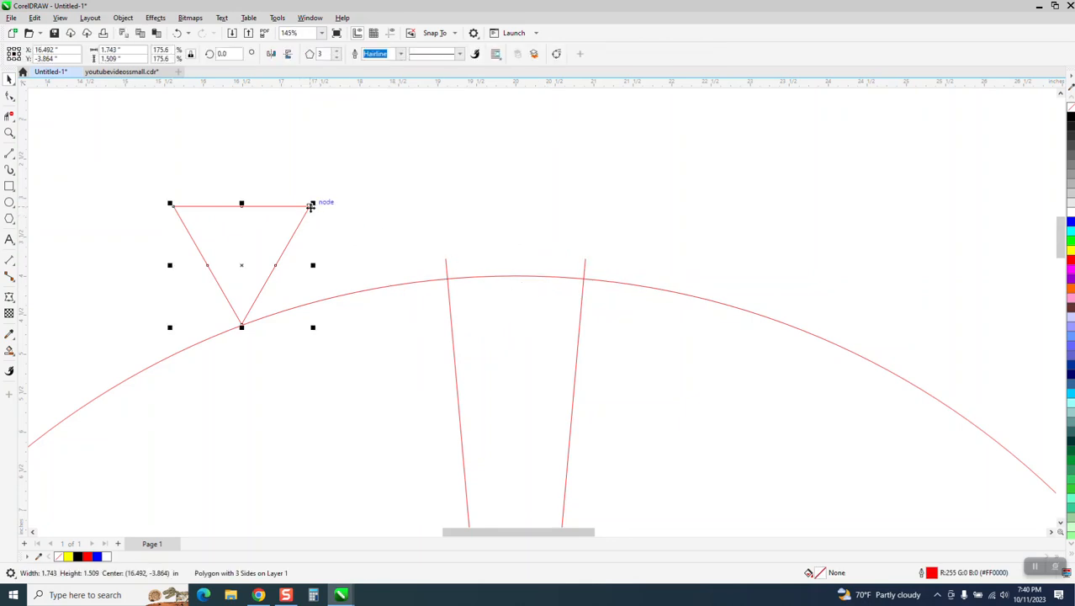
pyautogui.moveTo(310, 207); pyautogui.dragTo(583, 287)
pyautogui.scroll(-2, 278, 257)
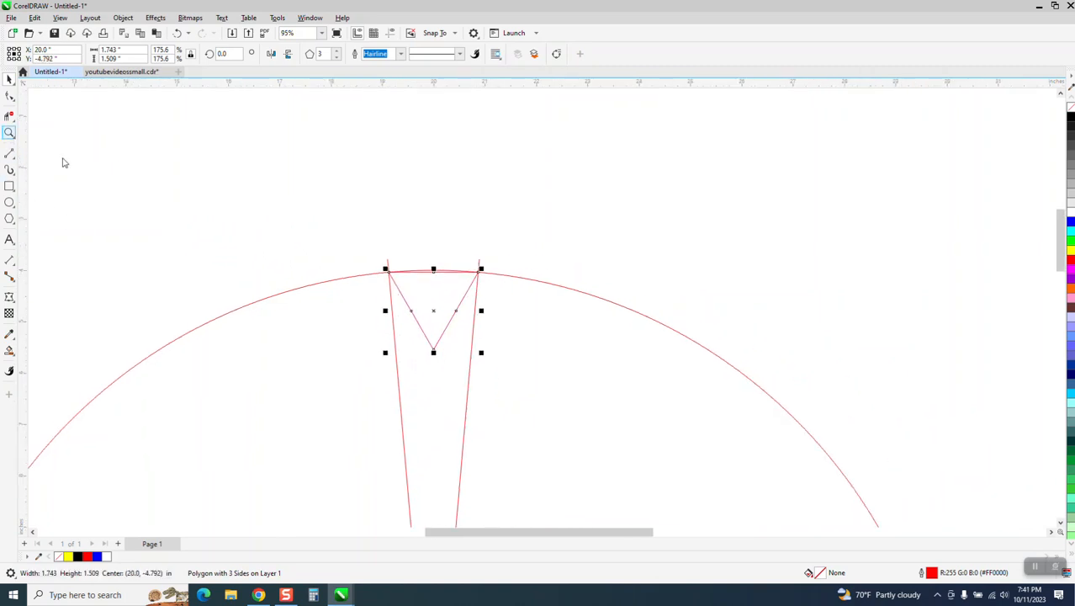
# Delete both slanted construction lines, leaving the triangle and the circle
pyautogui.click(9, 135)
pyautogui.moveTo(353, 231); pyautogui.dragTo(532, 355)
pyautogui.click(10, 78)
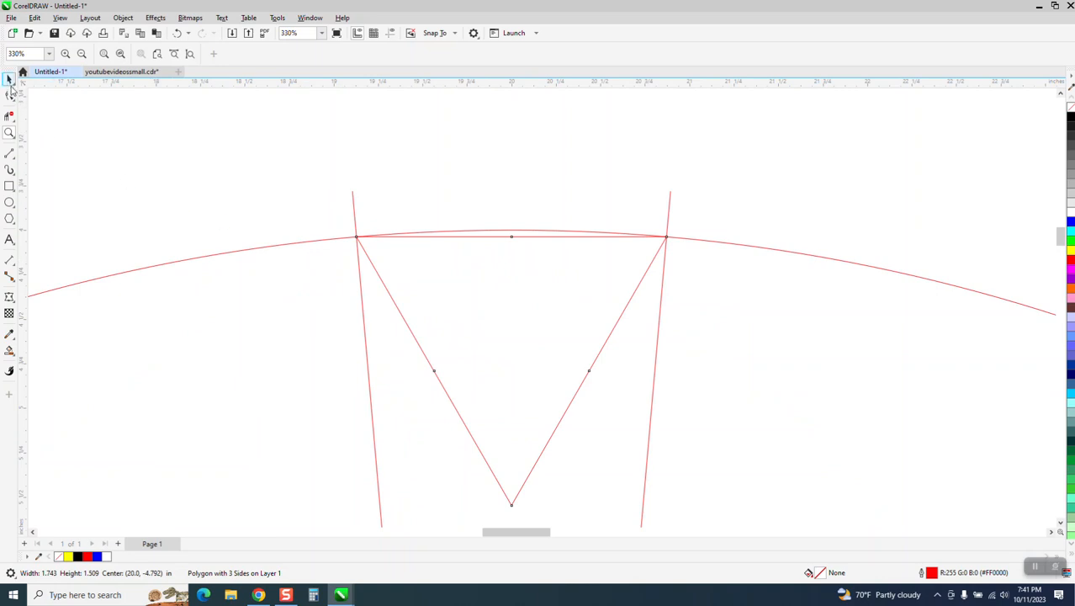
pyautogui.click(354, 193)
pyautogui.press('Delete')
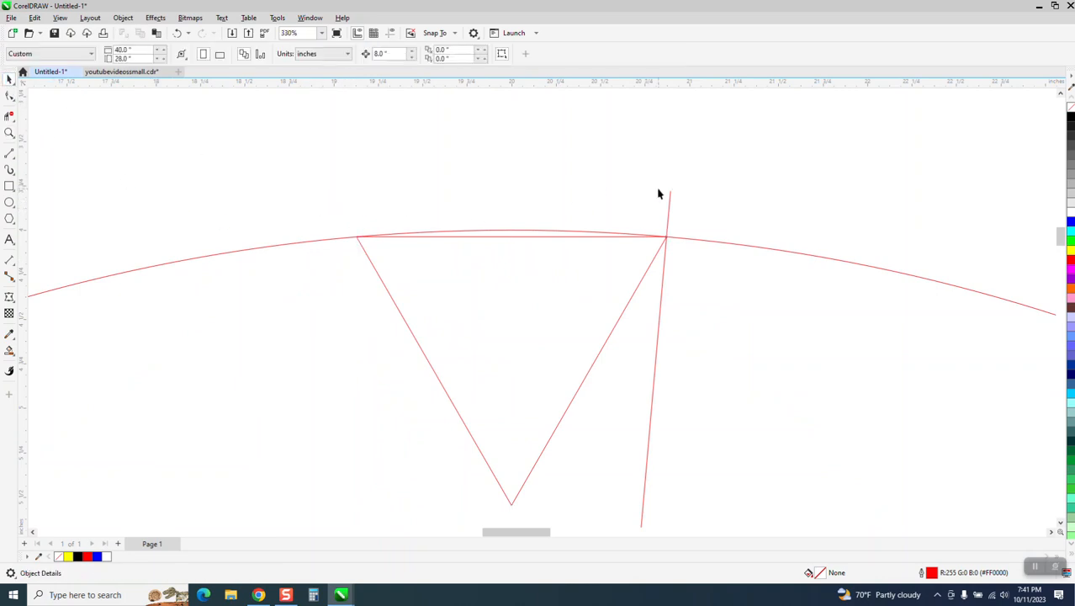
pyautogui.click(670, 201)
pyautogui.press('Delete')
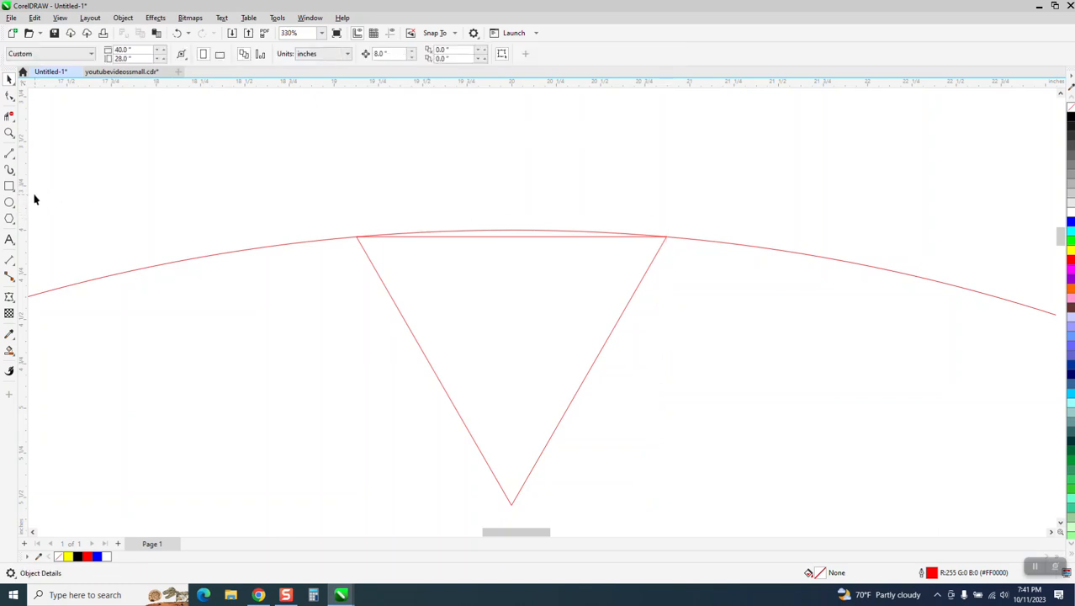
# Try removing the triangle's straight top edge beneath the circle's arc with virtual segment deletion, and undo the removal
pyautogui.click(10, 116)
pyautogui.click(485, 234)
pyautogui.scroll(-2, 446, 244)
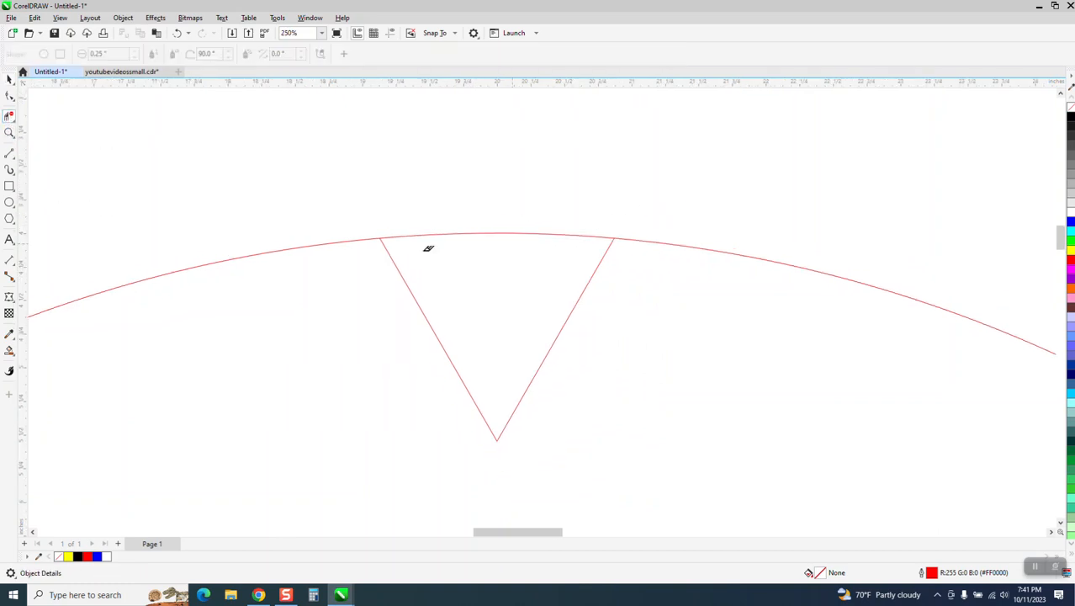
pyautogui.click(177, 33)
pyautogui.scroll(-1, 271, 122)
pyautogui.scroll(-4, 334, 169)
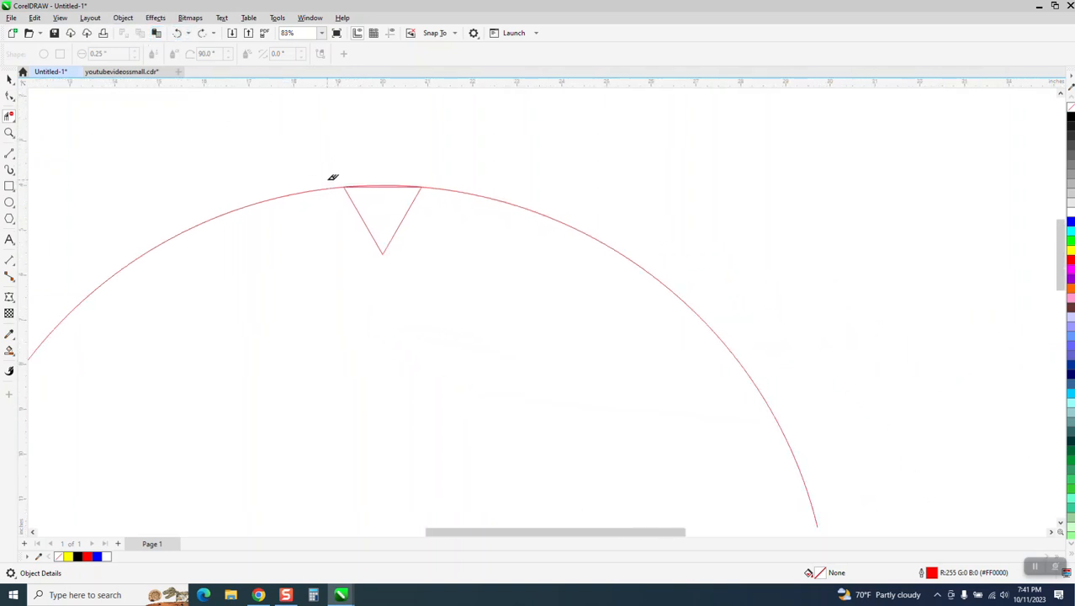
# Move the triangle's centre of rotation to the centre of the large circle
pyautogui.click(9, 80)
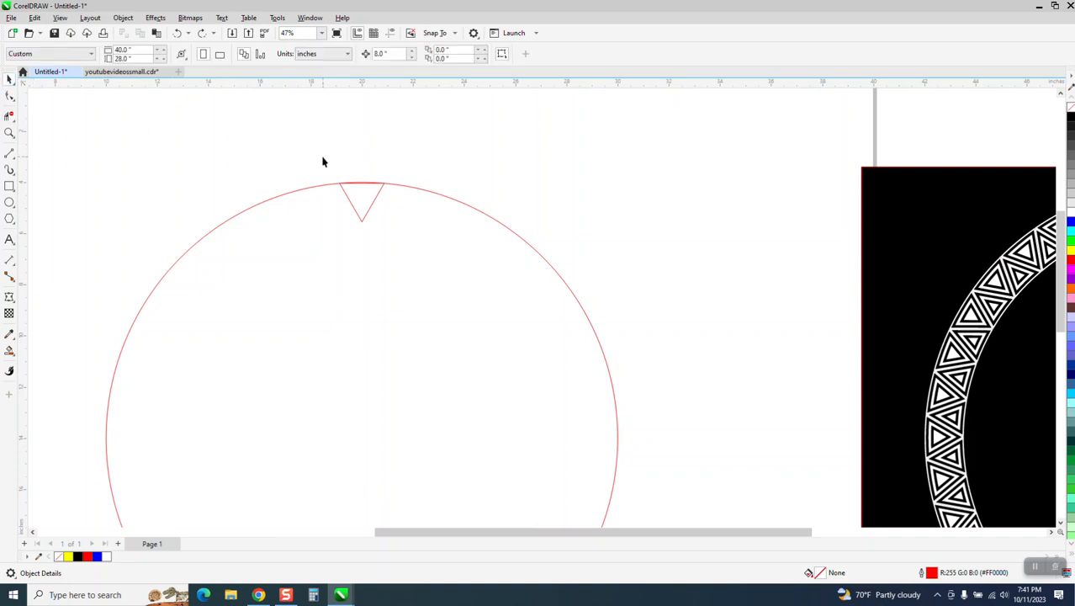
pyautogui.moveTo(386, 249); pyautogui.dragTo(389, 248)
pyautogui.click(361, 202)
pyautogui.click(390, 34)
pyautogui.moveTo(362, 201)
pyautogui.mouseDown()
pyautogui.moveTo(377, 266)
pyautogui.moveTo(359, 438)
pyautogui.mouseUp()
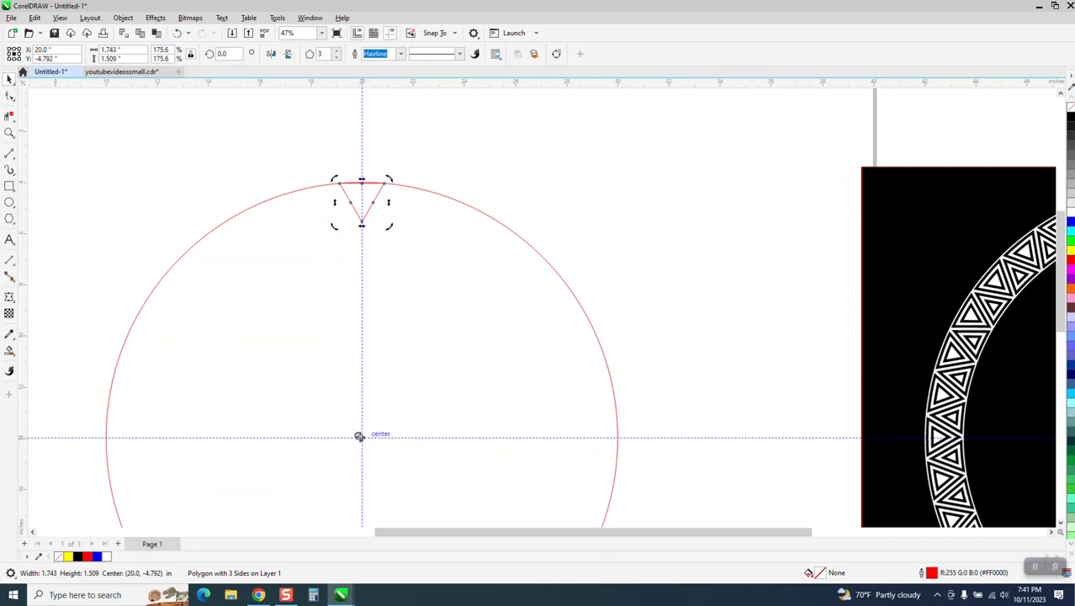
pyautogui.click(9, 132)
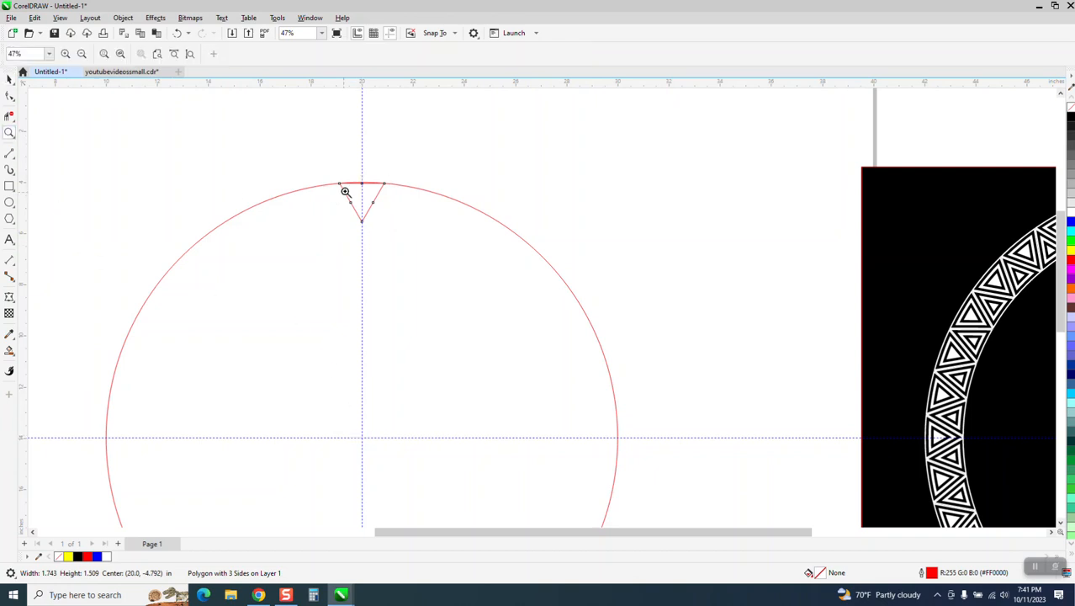
pyautogui.moveTo(401, 344); pyautogui.dragTo(524, 456)
pyautogui.click(9, 78)
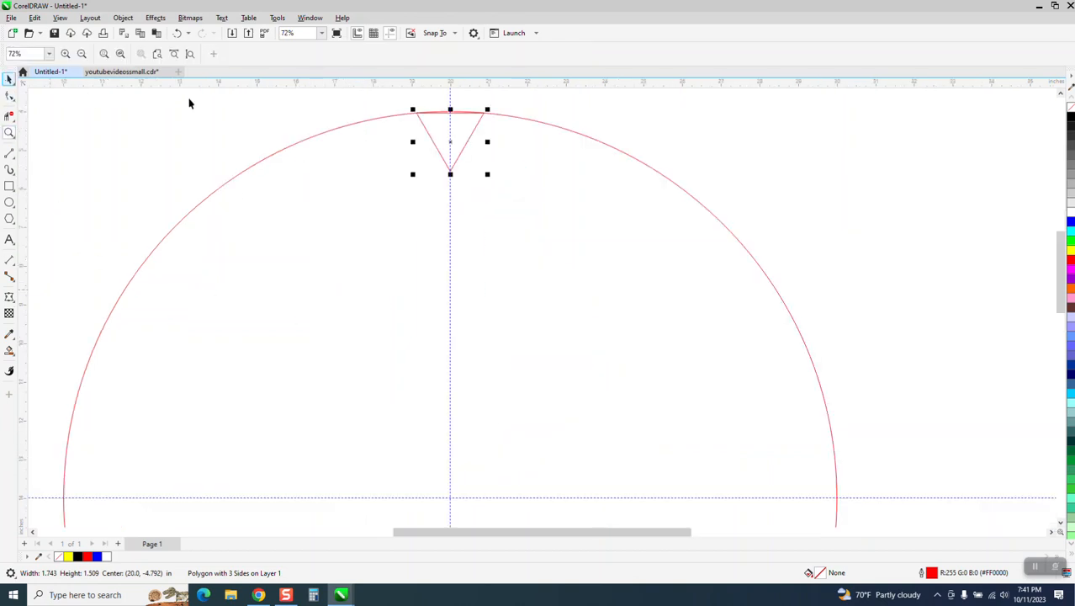
pyautogui.click(449, 145)
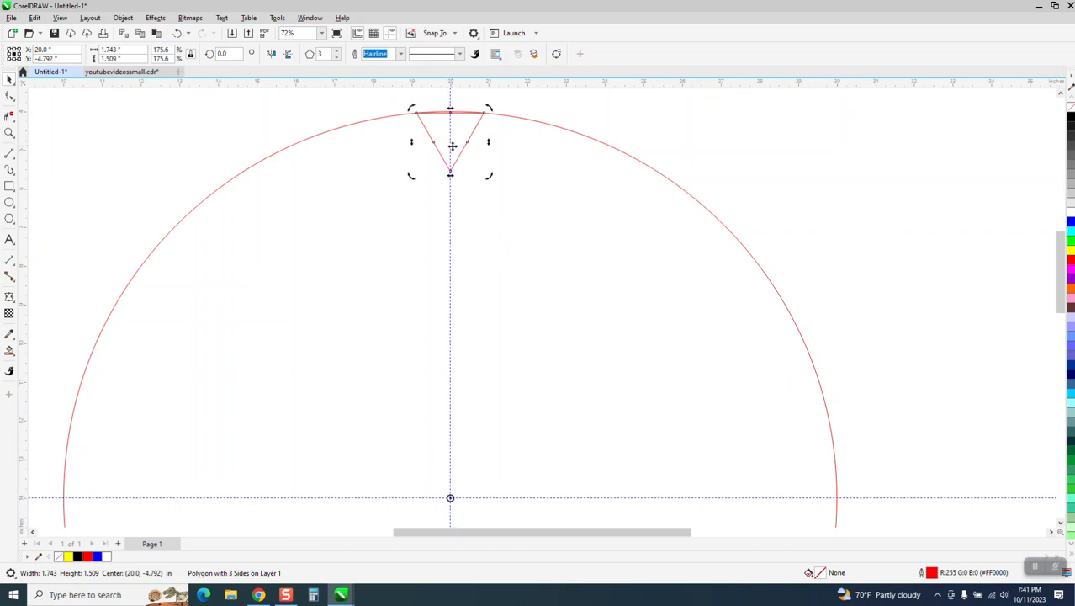
# Rotate the triangle by 10 degrees about the circle's centre with 35 copies using the Transform docker
pyautogui.click(310, 18)
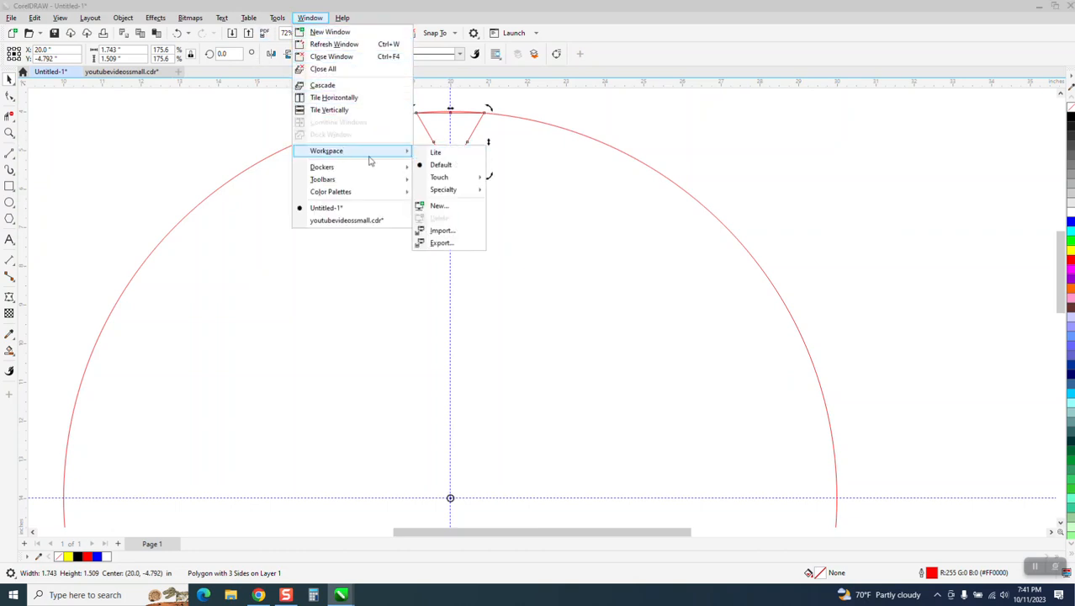
pyautogui.moveTo(360, 171)
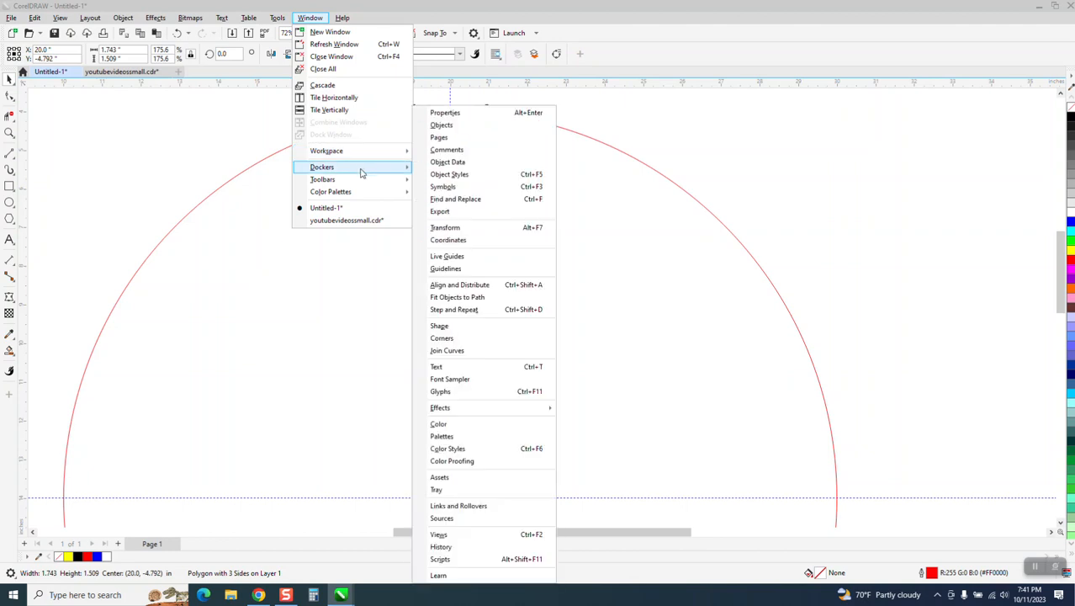
pyautogui.click(446, 229)
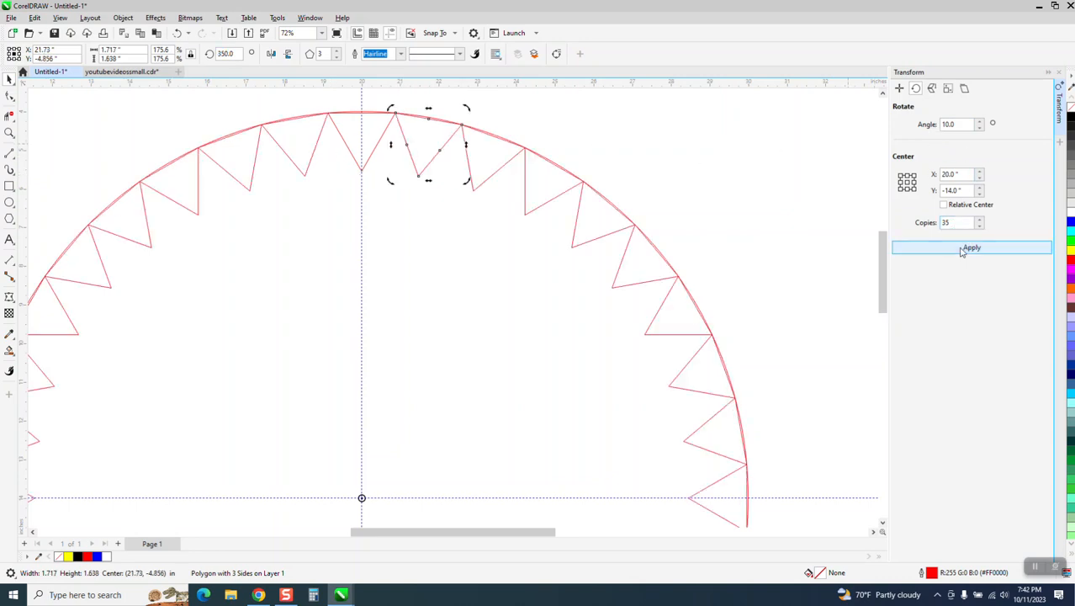
pyautogui.scroll(-1, 396, 151)
pyautogui.scroll(-1, 440, 163)
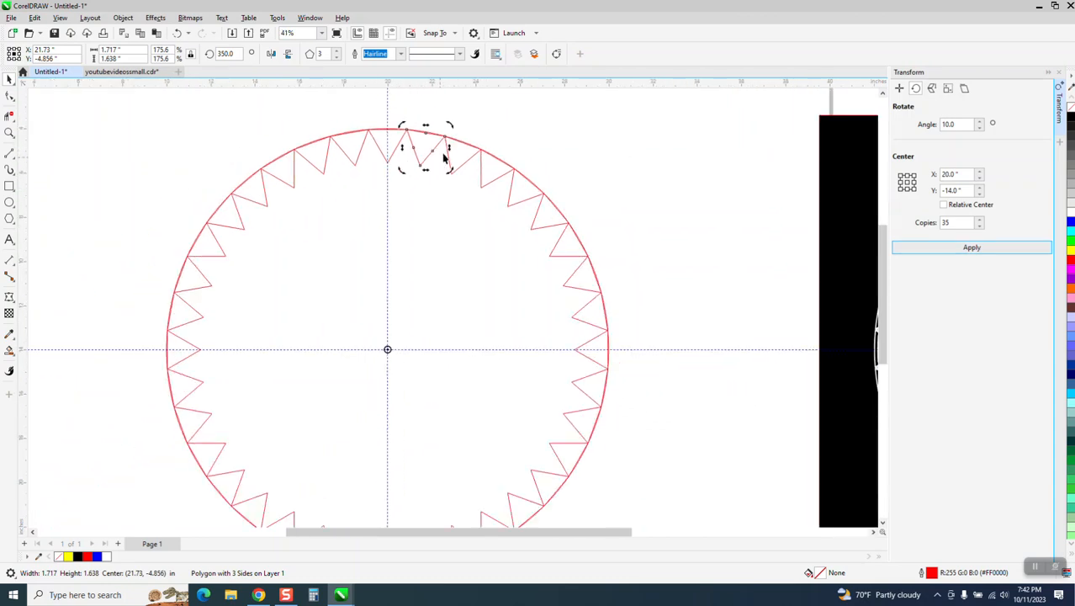
pyautogui.scroll(-2, 478, 126)
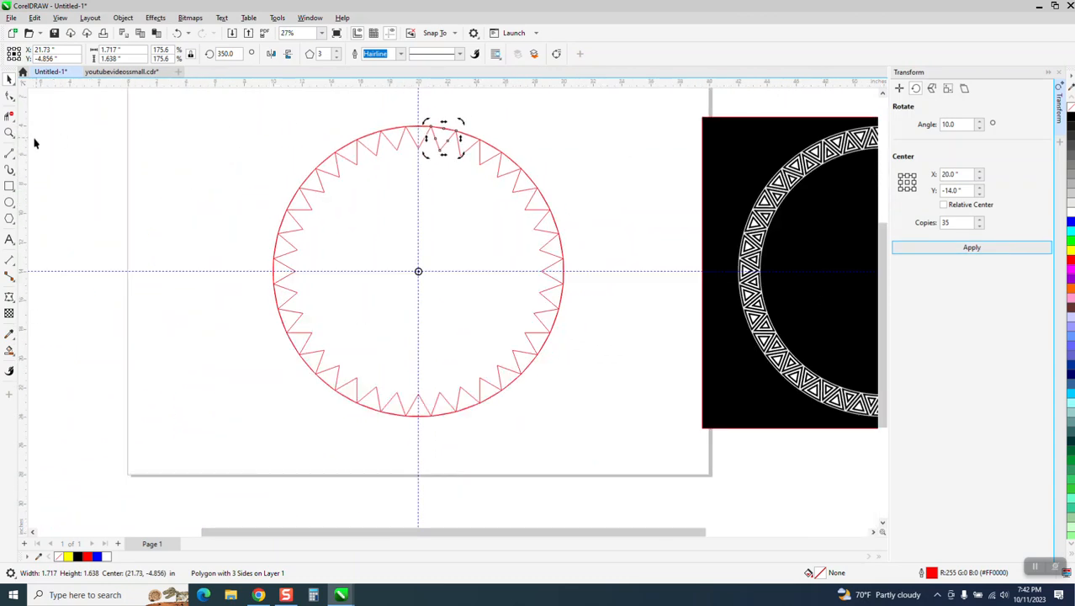
# Dimension the horizontal distance between the opposite inner triangle tips, with three decimal places of precision
pyautogui.click(8, 133)
pyautogui.moveTo(200, 137); pyautogui.dragTo(627, 430)
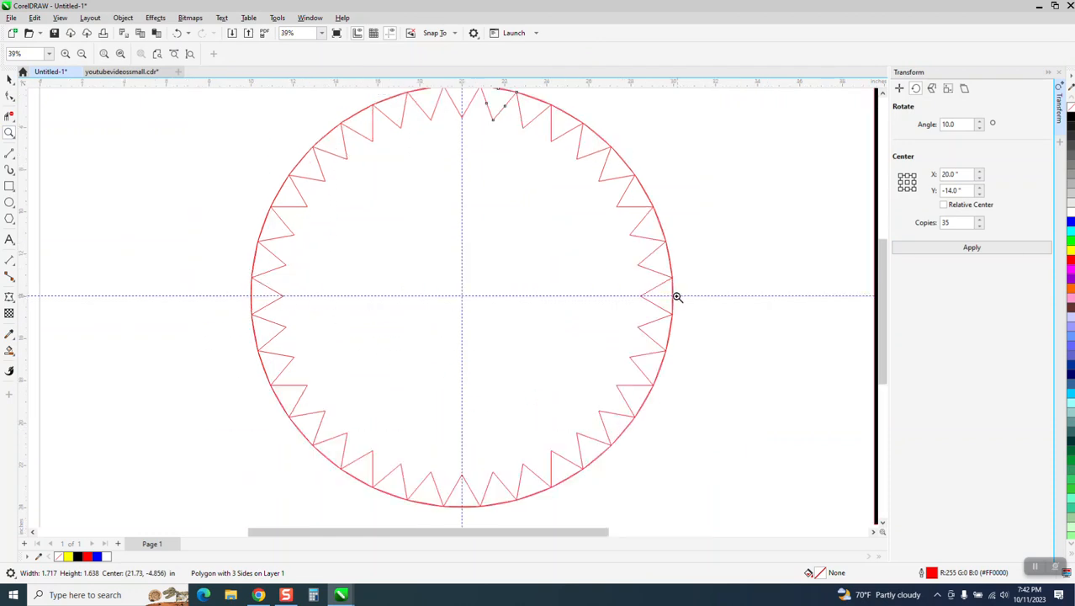
pyautogui.click(14, 268)
pyautogui.click(29, 267)
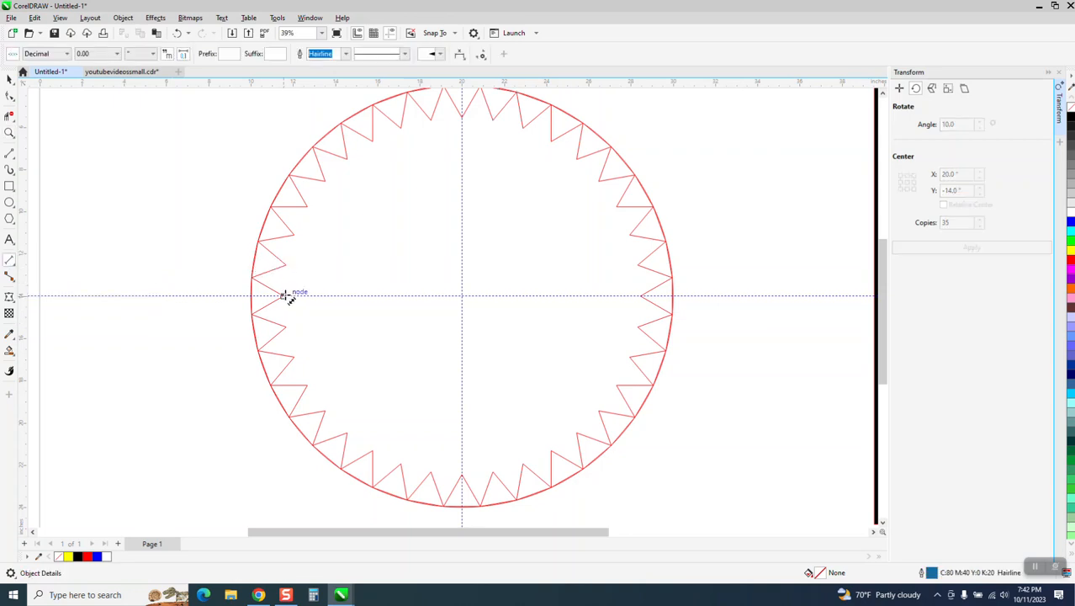
pyautogui.moveTo(282, 296); pyautogui.dragTo(639, 298)
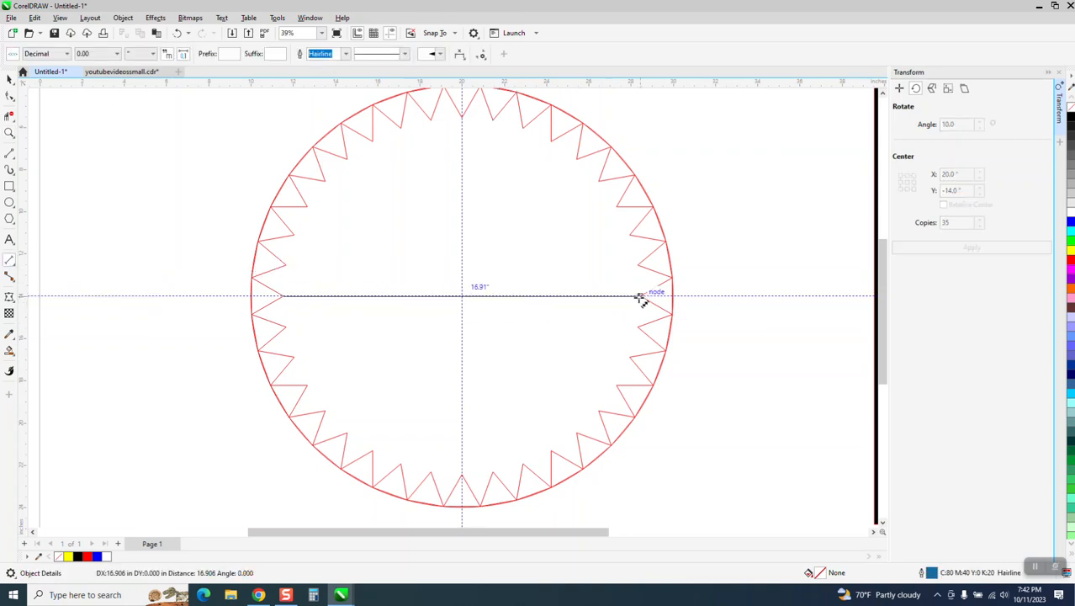
pyautogui.click(633, 296)
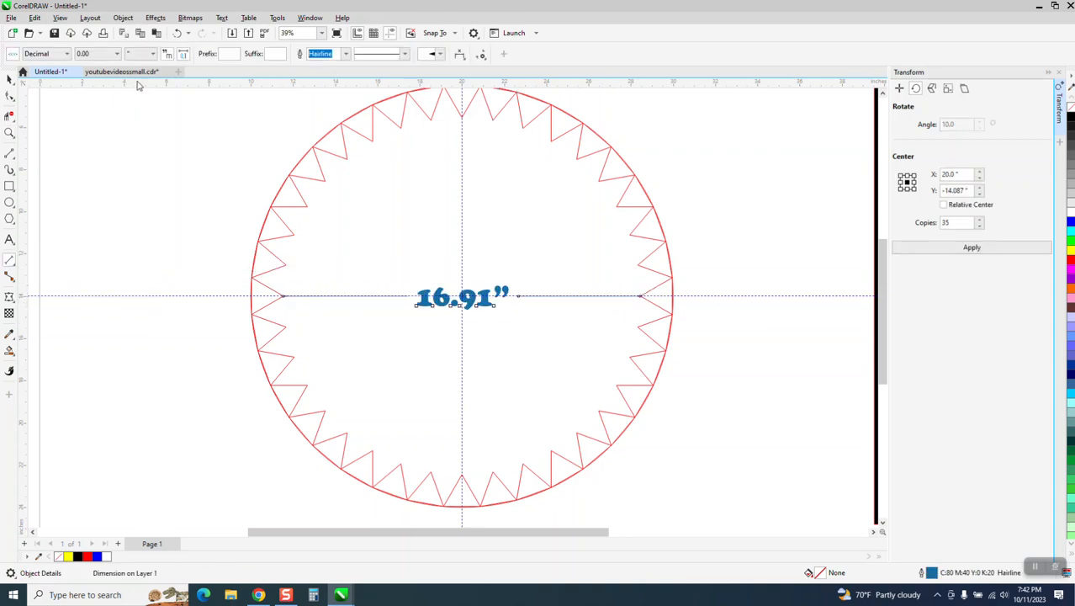
pyautogui.click(119, 55)
pyautogui.click(100, 91)
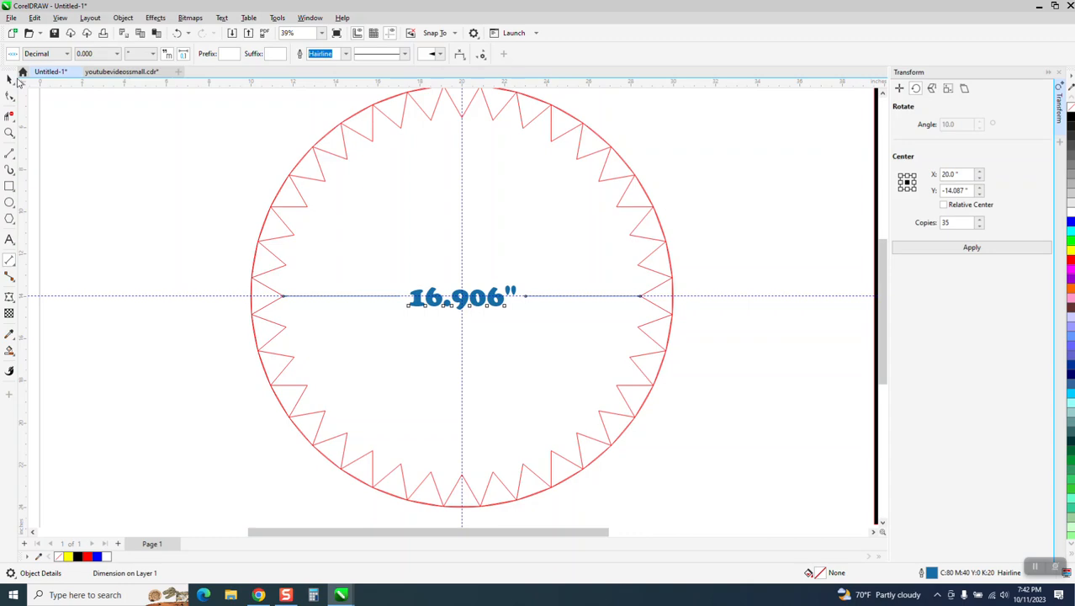
# Draw a circle beside the page and set its diameter to 16.906 inches
pyautogui.scroll(-1, 40, 144)
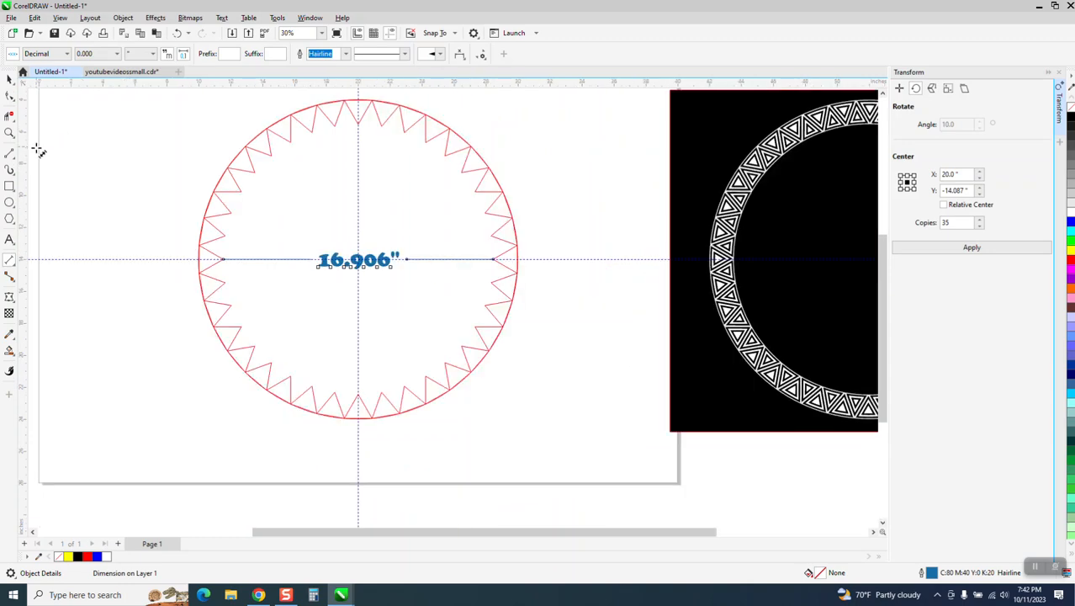
pyautogui.click(9, 202)
pyautogui.scroll(-2, 620, 205)
pyautogui.moveTo(326, 169); pyautogui.dragTo(132, 361)
pyautogui.moveTo(136, 48); pyautogui.dragTo(83, 61)
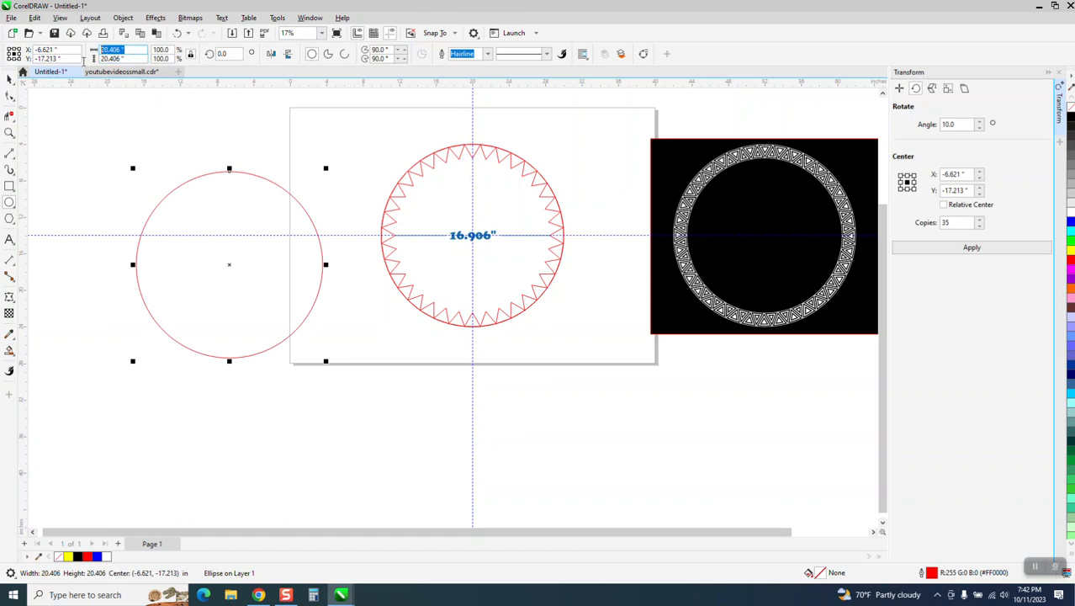
pyautogui.write('16.906')
pyautogui.press('Return')
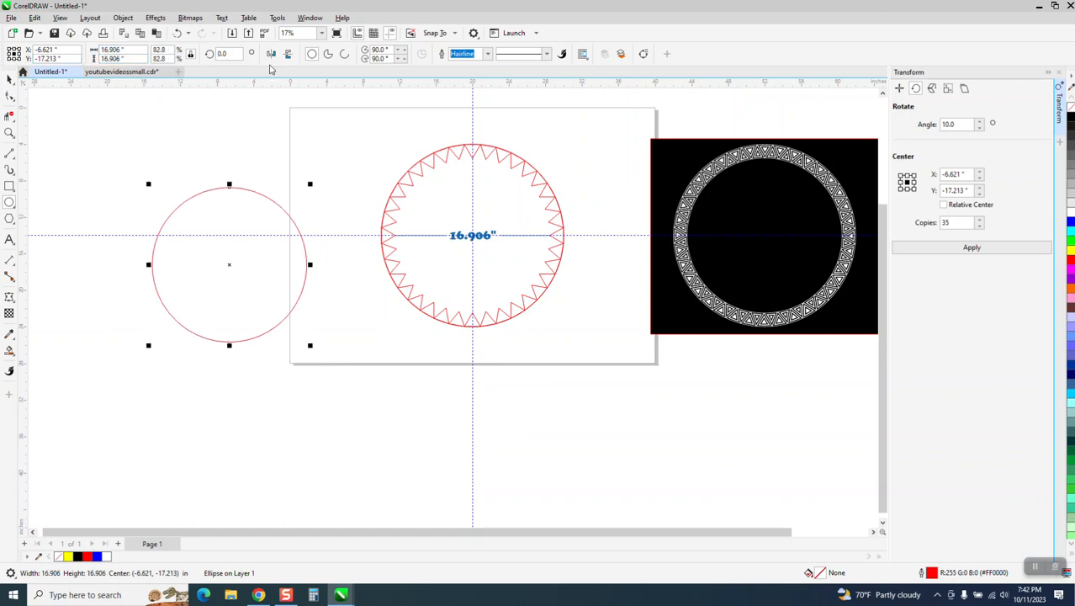
# Delete the dimension and centre the new circle on the page, inside the ring of triangles
pyautogui.click(483, 241)
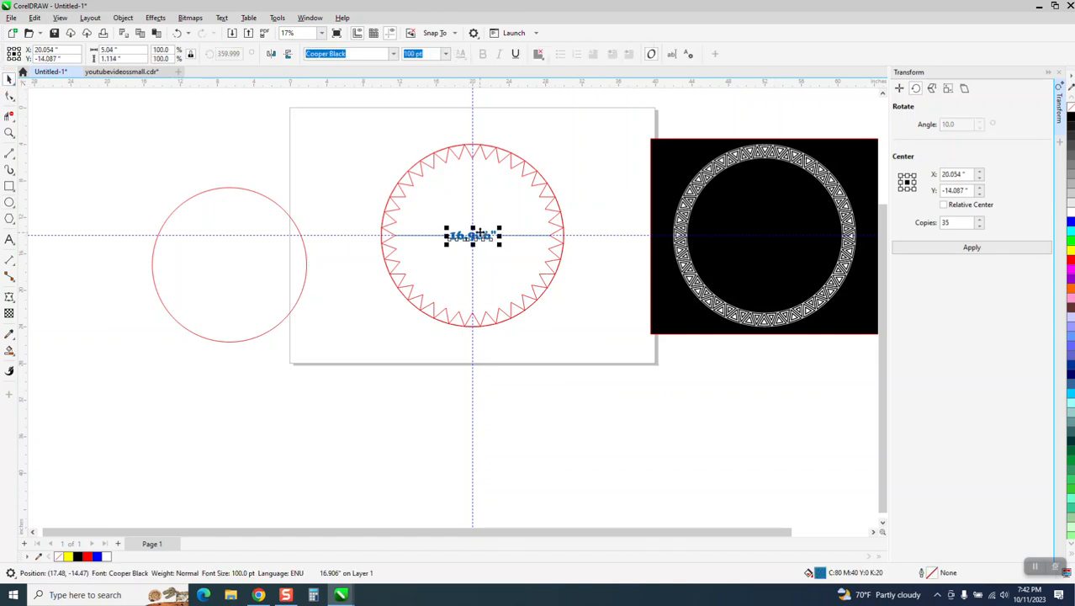
pyautogui.press('Delete')
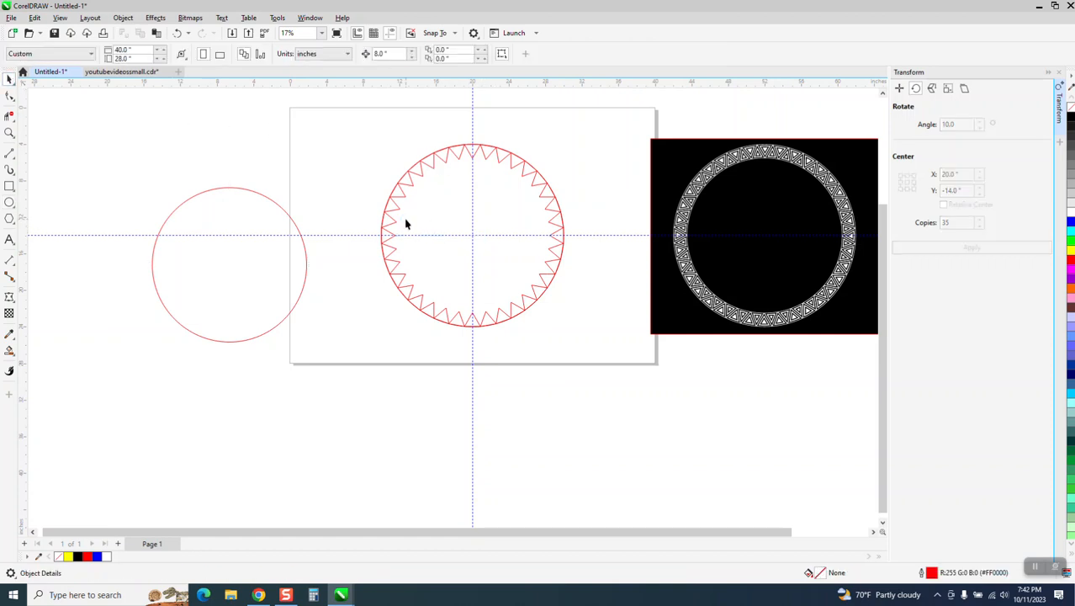
pyautogui.click(307, 250)
pyautogui.press('p')
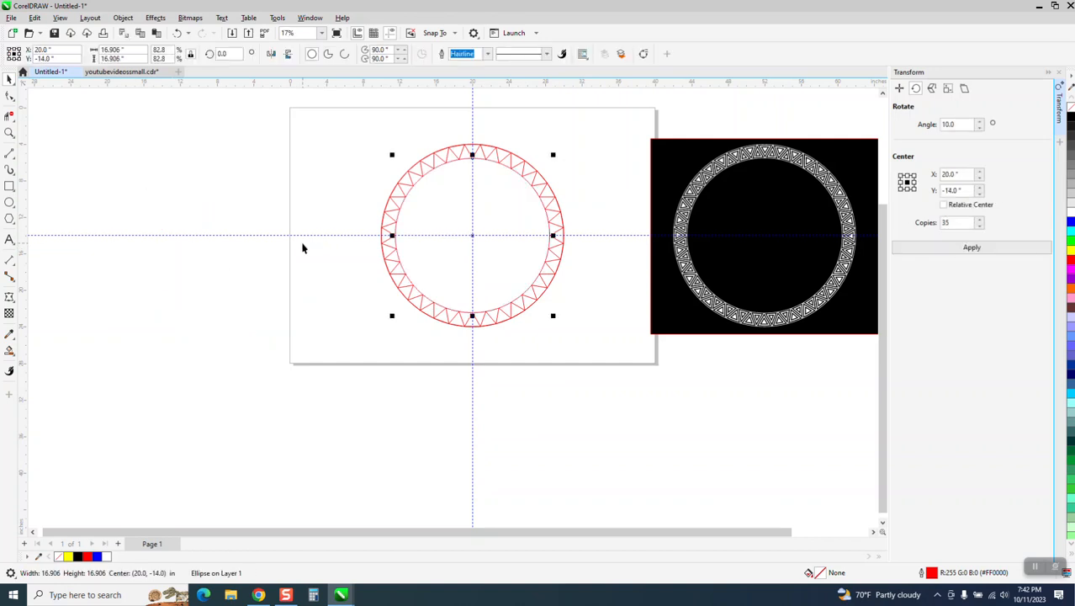
# Move the whole black reference artwork well clear of the page on its left side
pyautogui.scroll(-1, 772, 232)
pyautogui.moveTo(698, 148); pyautogui.dragTo(868, 348)
pyautogui.moveTo(779, 244); pyautogui.dragTo(145, 190)
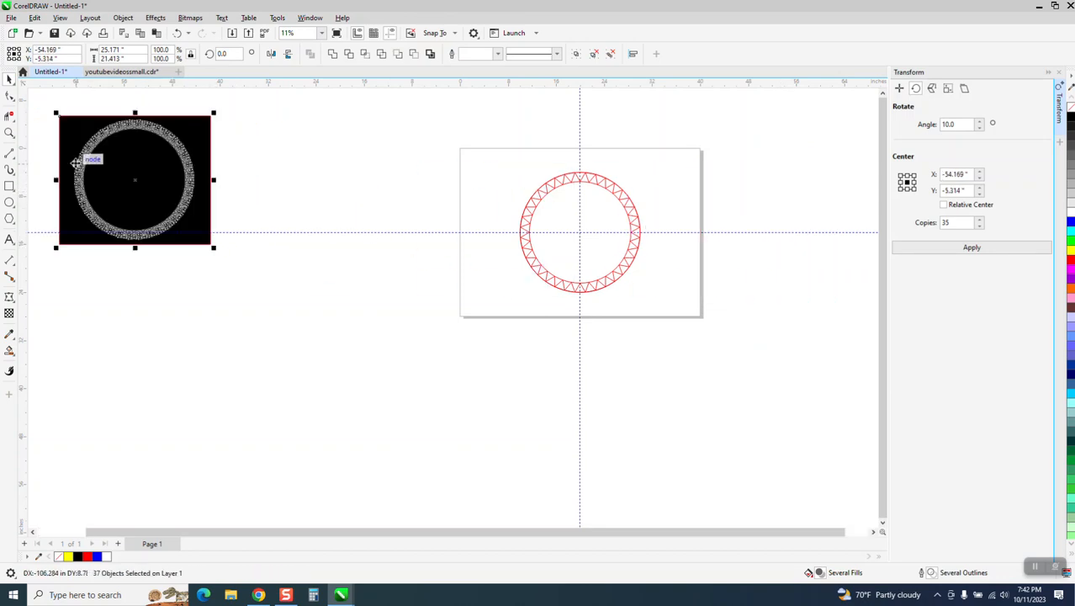
# Remove the straight outer edge of the topmost triangle beneath the circle's arc with virtual segment deletion
pyautogui.click(9, 132)
pyautogui.moveTo(531, 177); pyautogui.dragTo(699, 325)
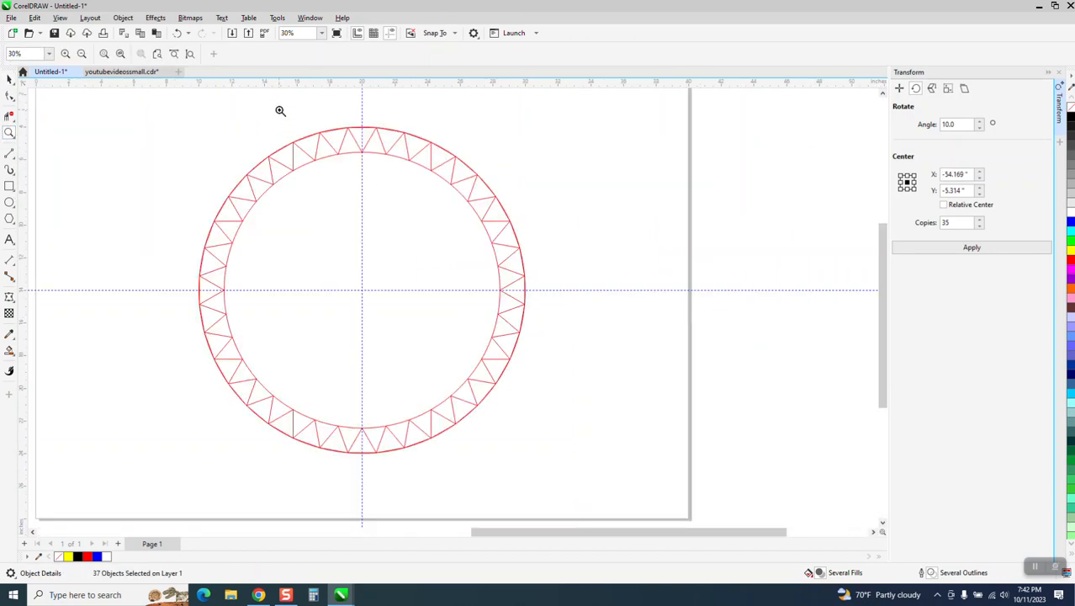
pyautogui.click(602, 271)
pyautogui.click(9, 115)
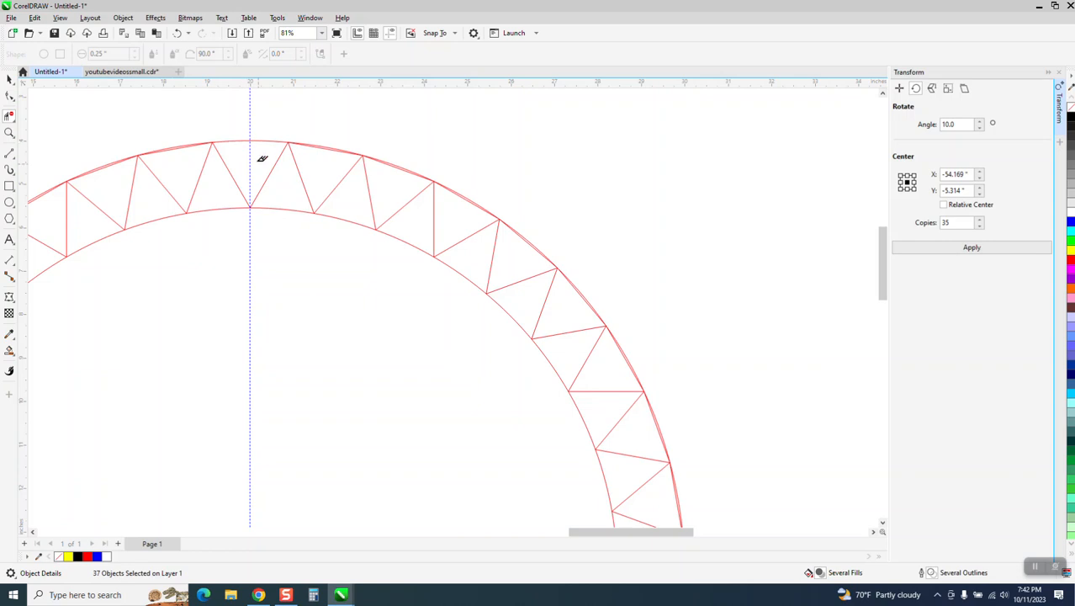
pyautogui.scroll(-2, 244, 130)
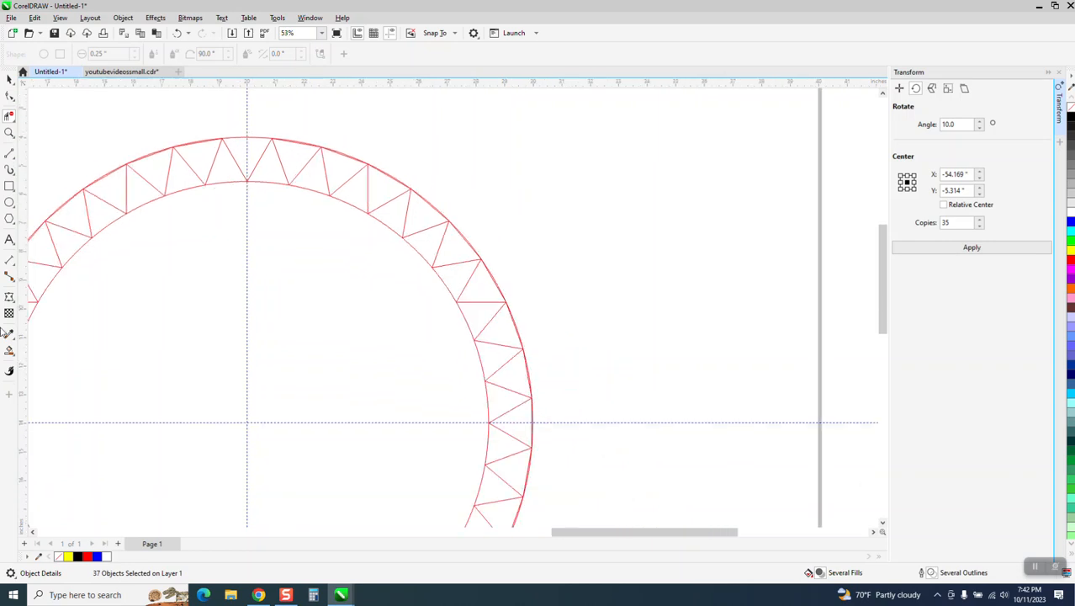
# Set the document's nudge distance to 22 inches with nothing selected
pyautogui.click(9, 333)
pyautogui.scroll(-5, 233, 147)
pyautogui.click(11, 78)
pyautogui.moveTo(145, 110); pyautogui.dragTo(459, 357)
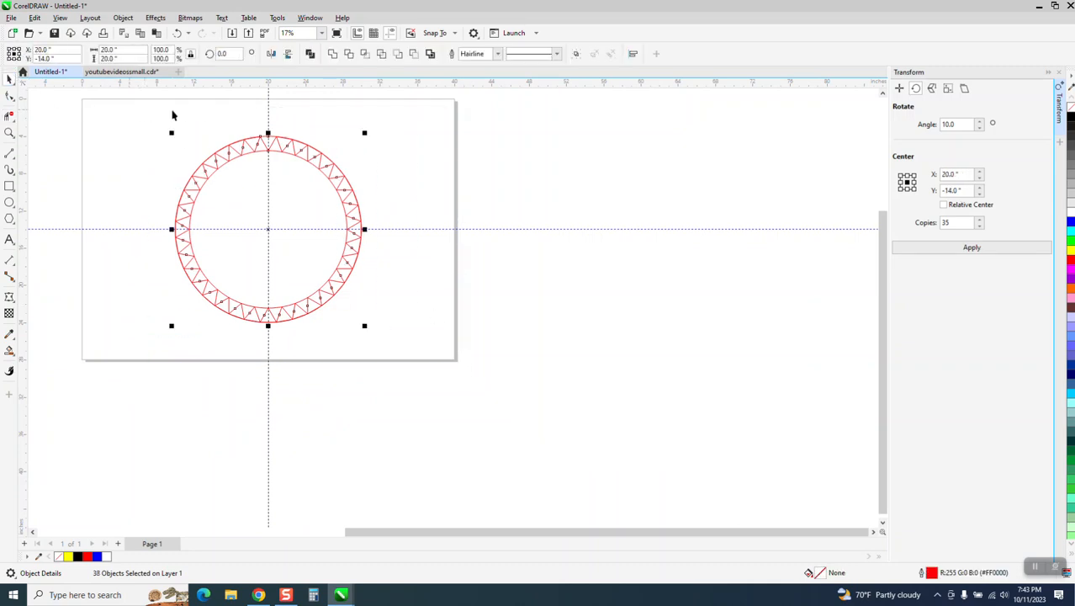
pyautogui.click(510, 140)
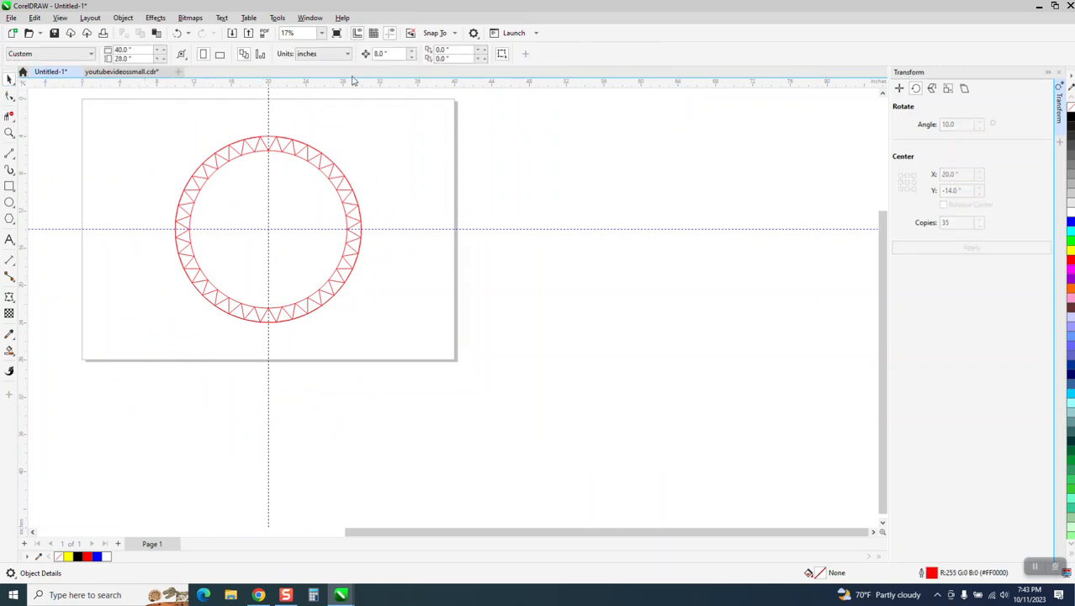
pyautogui.doubleClick(391, 54)
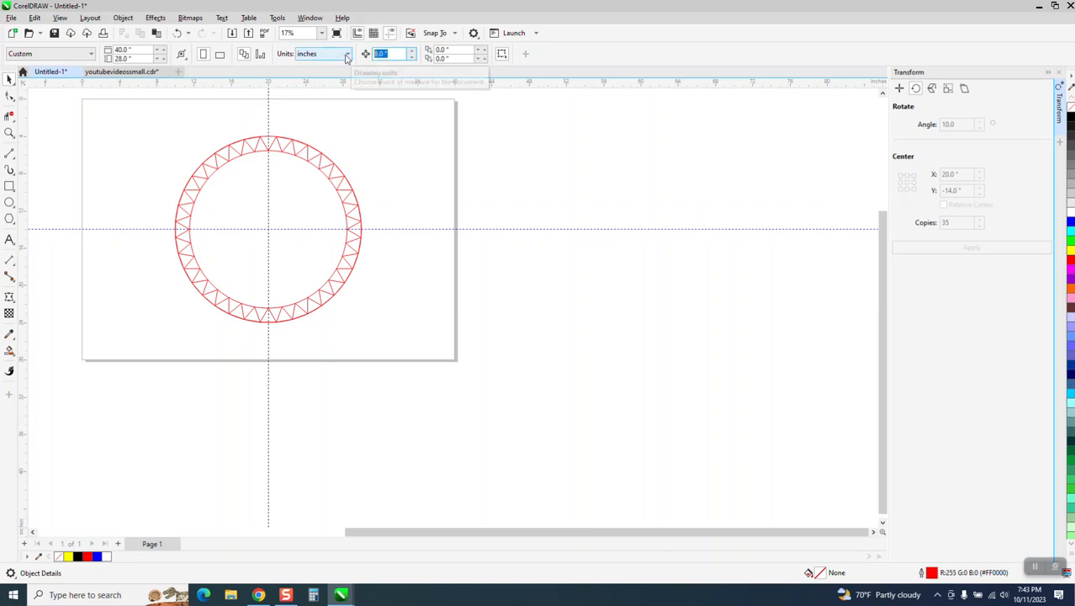
pyautogui.write('22')
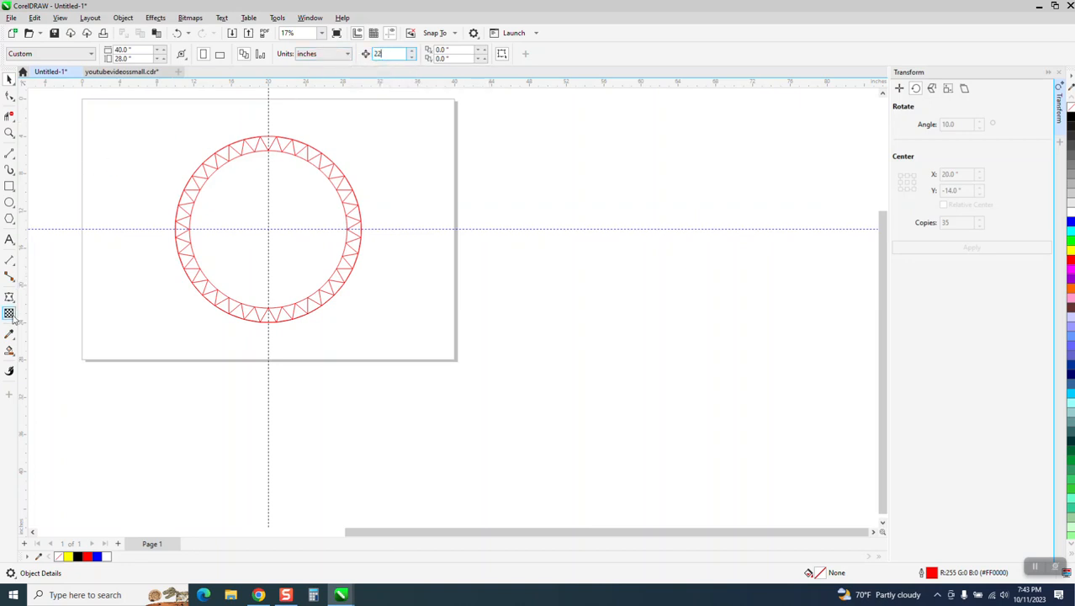
# Smart-fill the topmost triangle with black and no outline, and nudge the filled shape 22 inches to the right
pyautogui.click(9, 350)
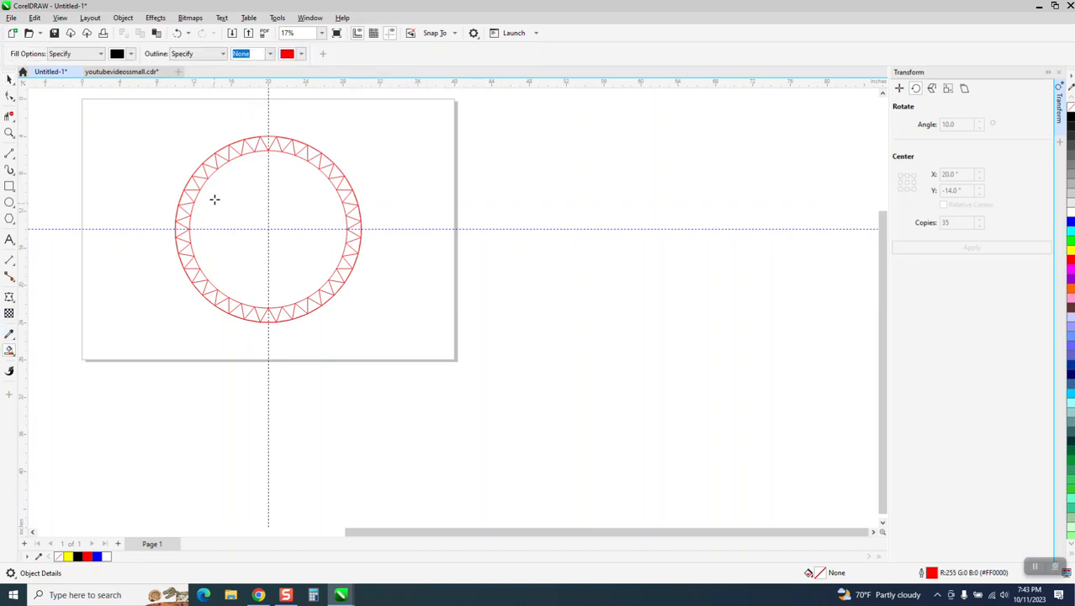
pyautogui.click(269, 139)
pyautogui.press('Right')
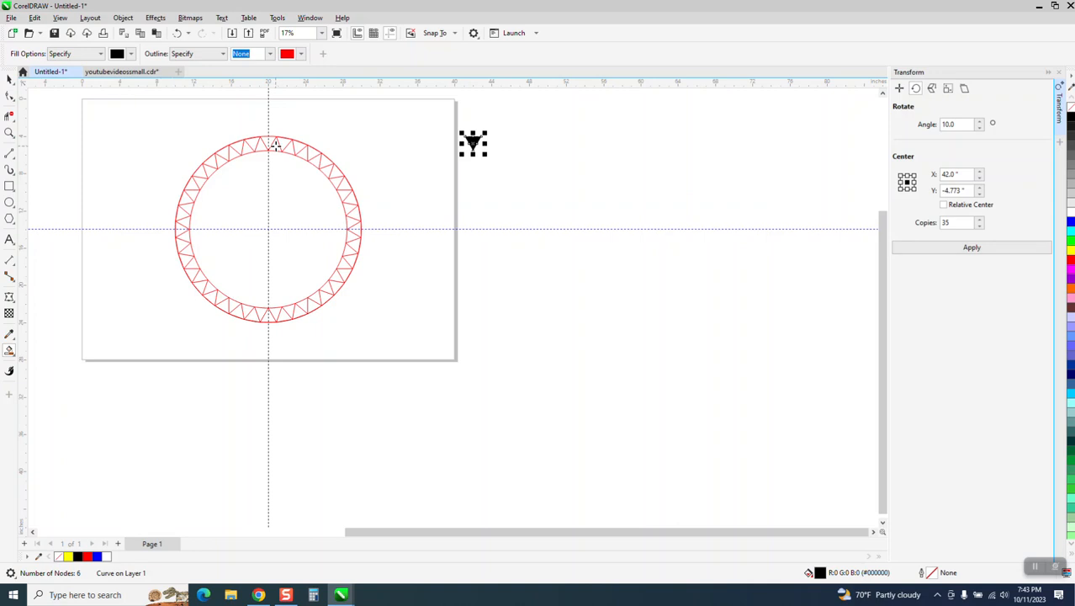
# Try smart-filling the upright triangle beside the topmost one with black, and discard the resulting fills
pyautogui.click(275, 146)
pyautogui.press('Right')
pyautogui.press('Right')
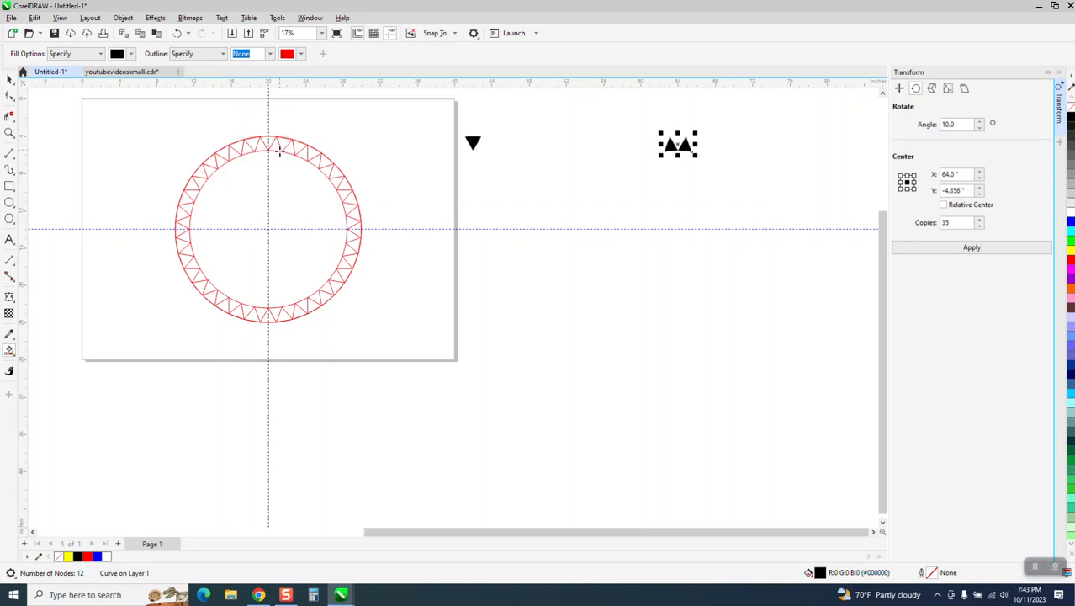
pyautogui.press('Delete')
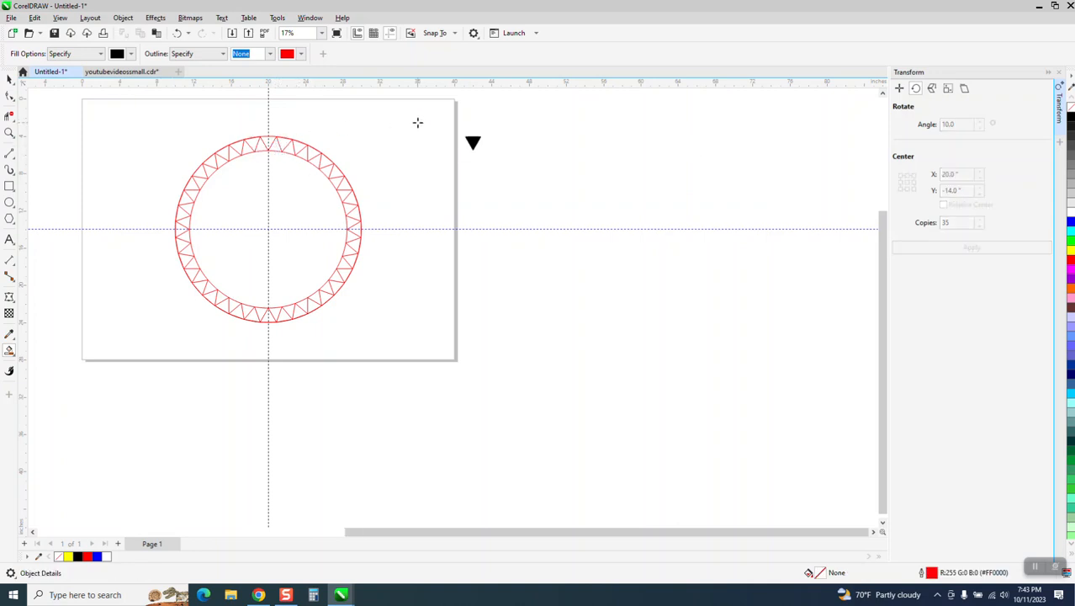
pyautogui.click(276, 147)
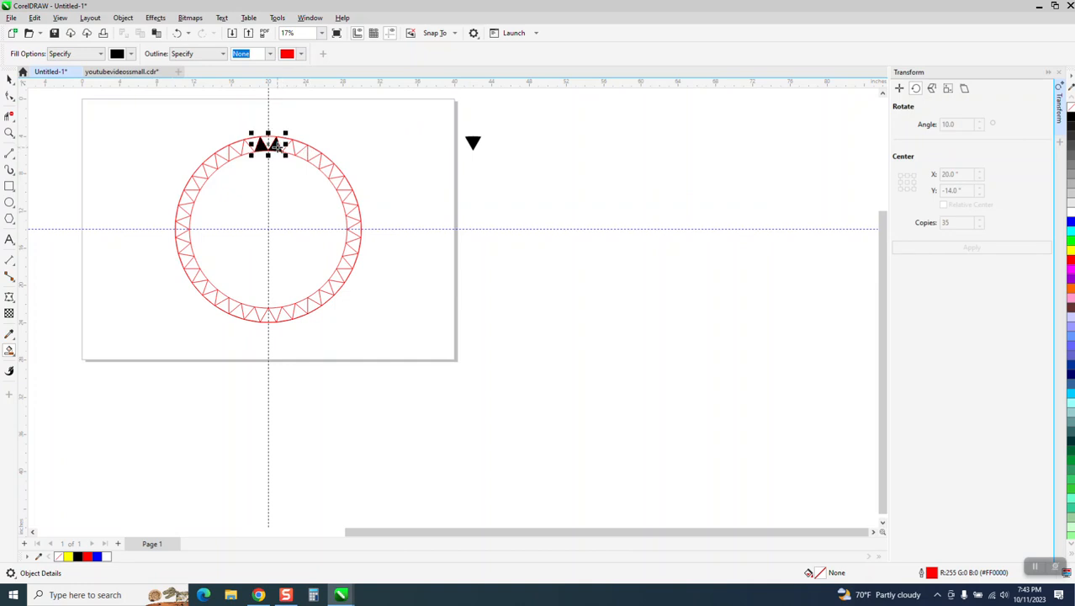
pyautogui.click(178, 34)
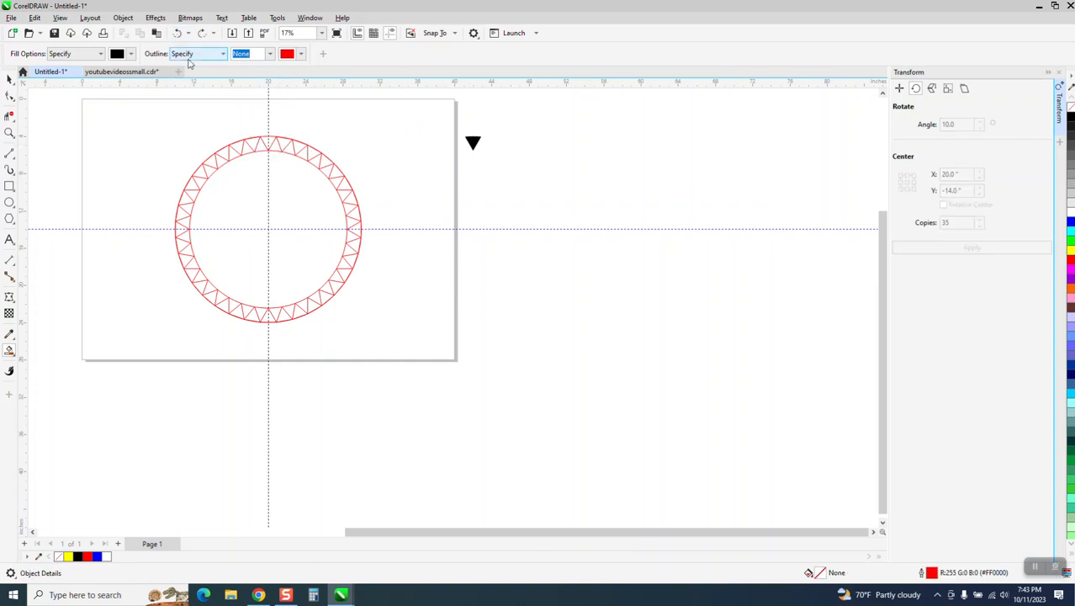
# Try smart-filling the upright triangle left of the topmost one with black, undo it, and check the triangle tips against the inner circle
pyautogui.click(259, 148)
pyautogui.click(178, 34)
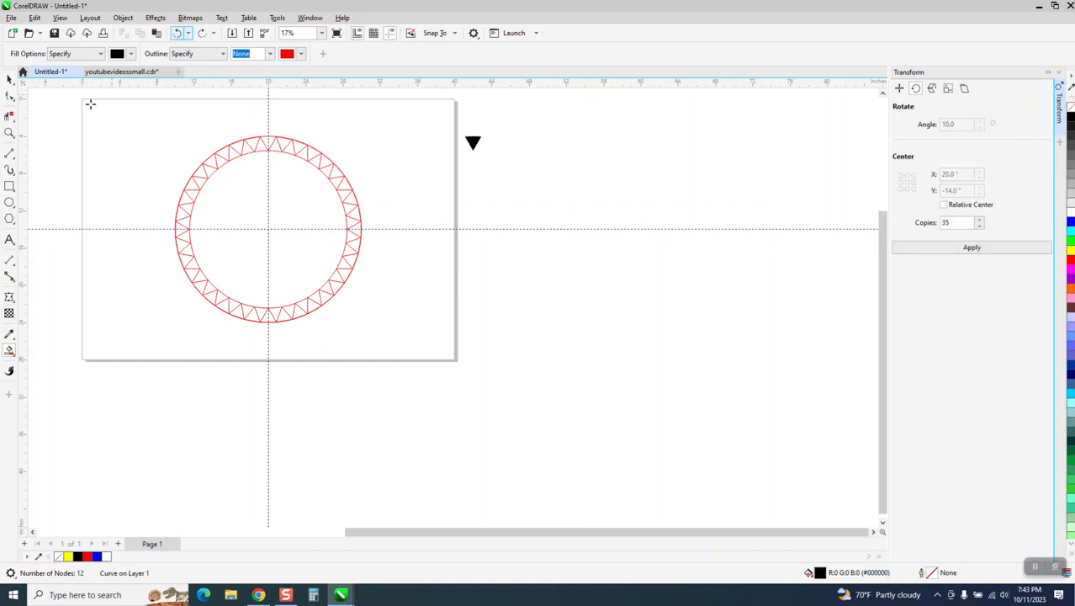
pyautogui.press('z')
pyautogui.moveTo(249, 133); pyautogui.dragTo(303, 167)
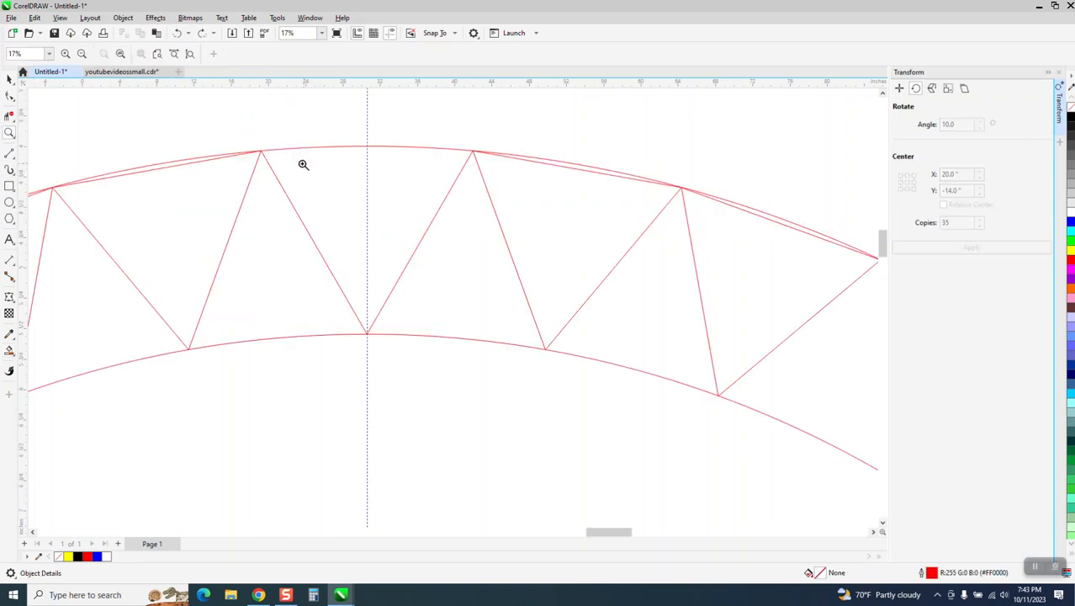
pyautogui.moveTo(375, 348); pyautogui.dragTo(380, 349)
pyautogui.scroll(-7, 333, 212)
pyautogui.scroll(-6, 328, 199)
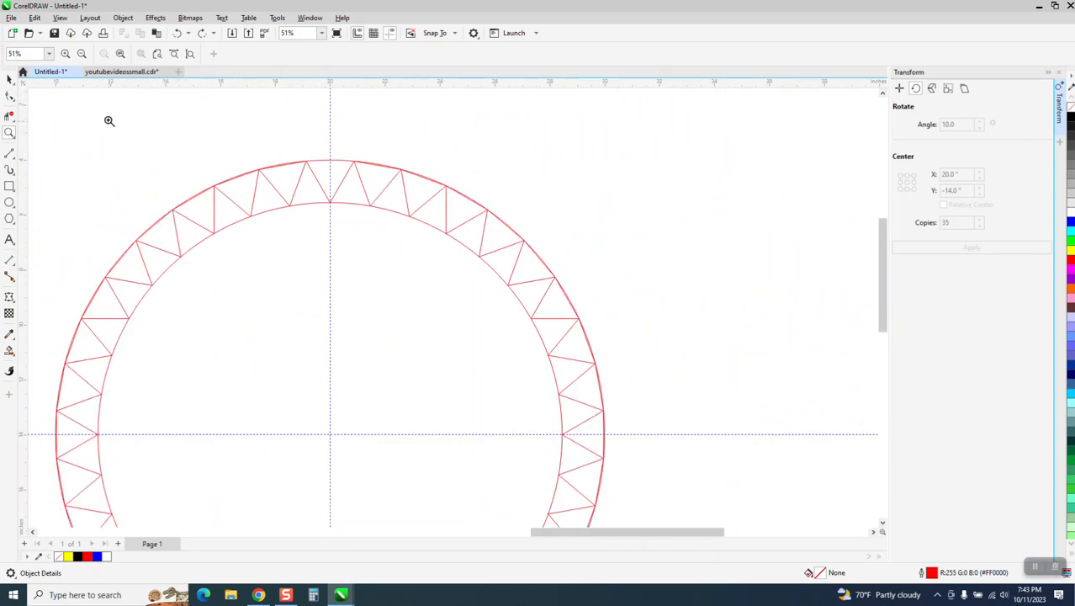
# Try smart-filling an upright triangle farther right along the ring's top with black, and undo the fill
pyautogui.click(9, 78)
pyautogui.scroll(-1, 413, 147)
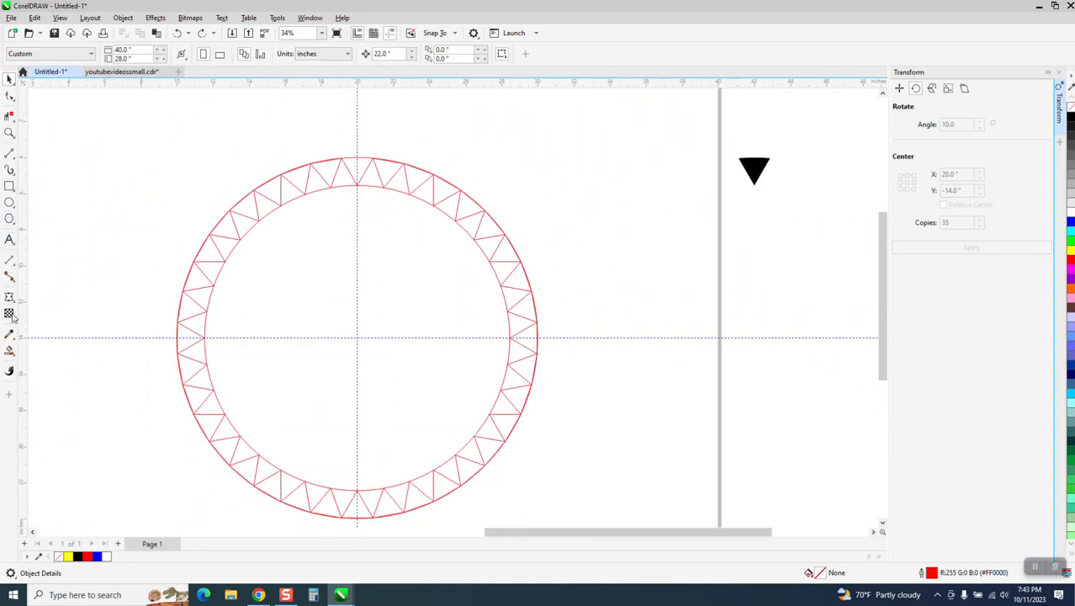
pyautogui.click(9, 350)
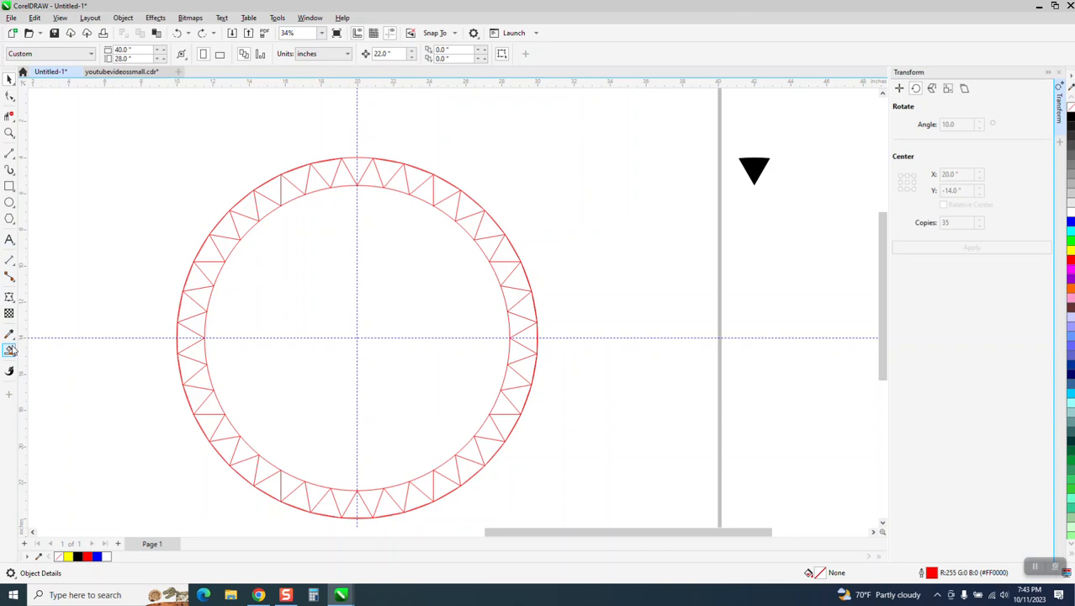
pyautogui.click(420, 193)
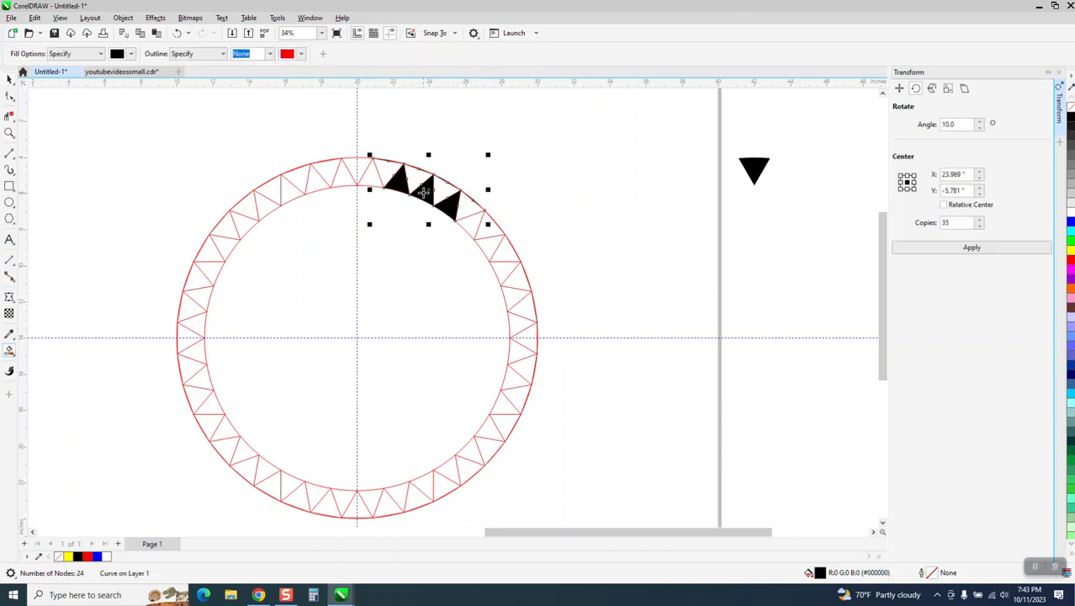
pyautogui.click(176, 33)
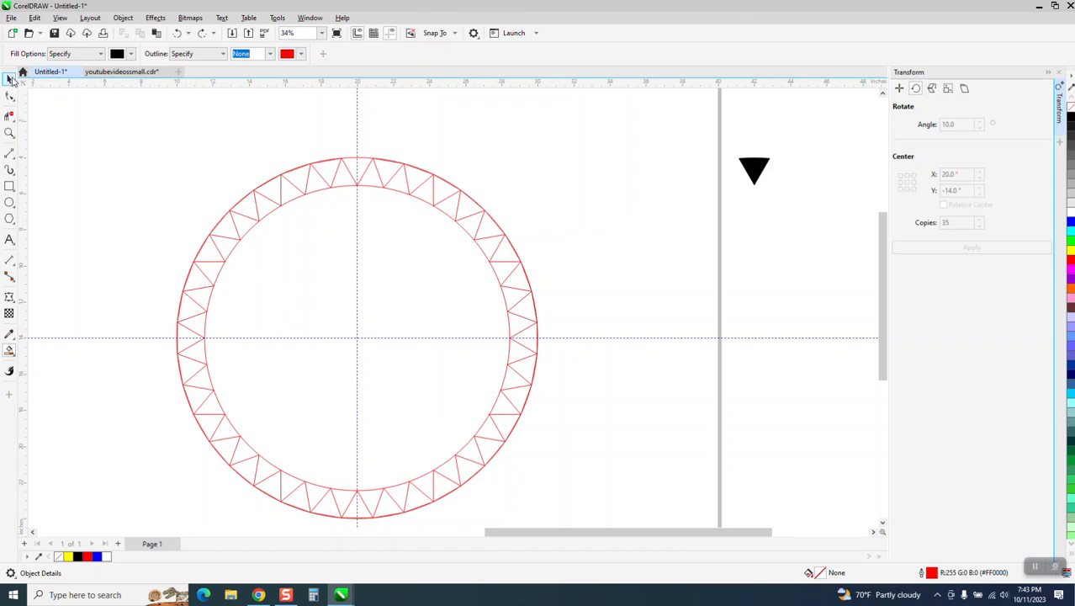
# Scale the inner circle of the ring to 82.9 percent
pyautogui.click(9, 78)
pyautogui.click(342, 191)
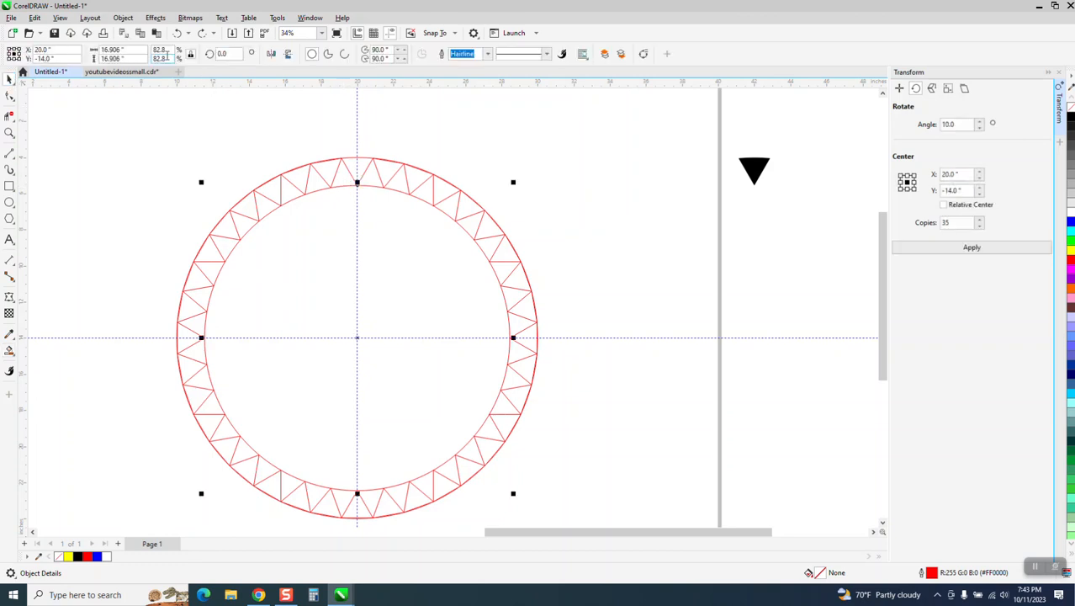
pyautogui.doubleClick(162, 51)
pyautogui.press('Return')
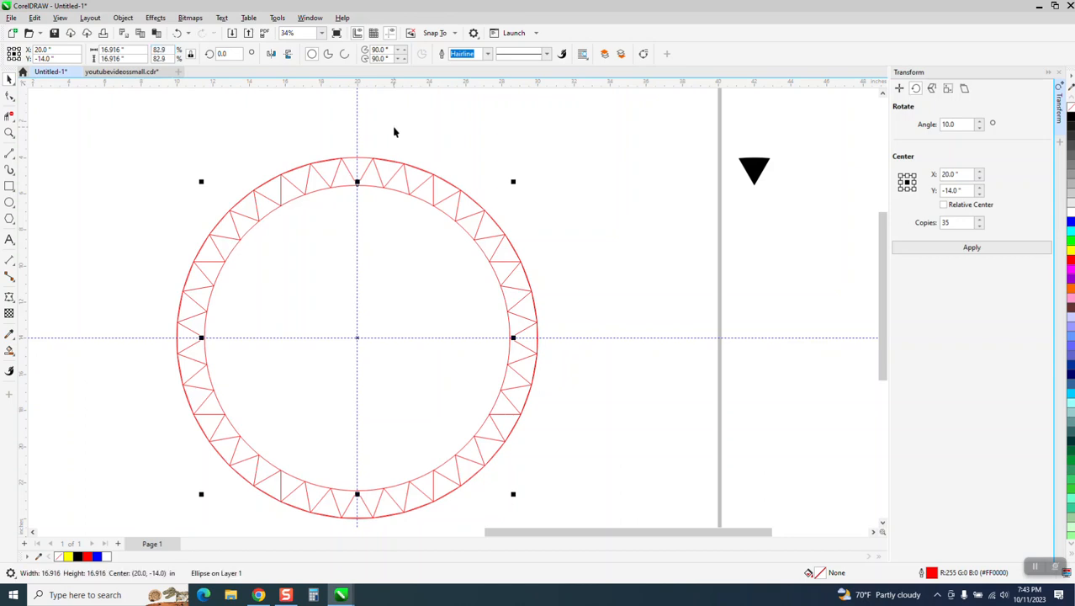
# Smart-fill the upright triangle just right of the vertical guideline with black, and nudge the filled shape 44 inches to the right
pyautogui.click(9, 350)
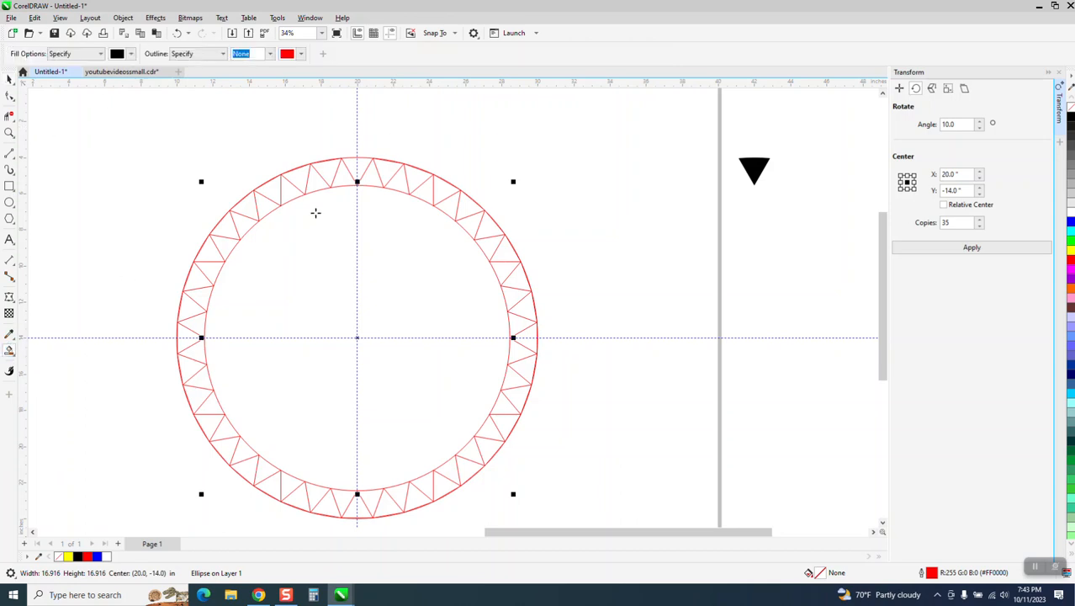
pyautogui.click(374, 177)
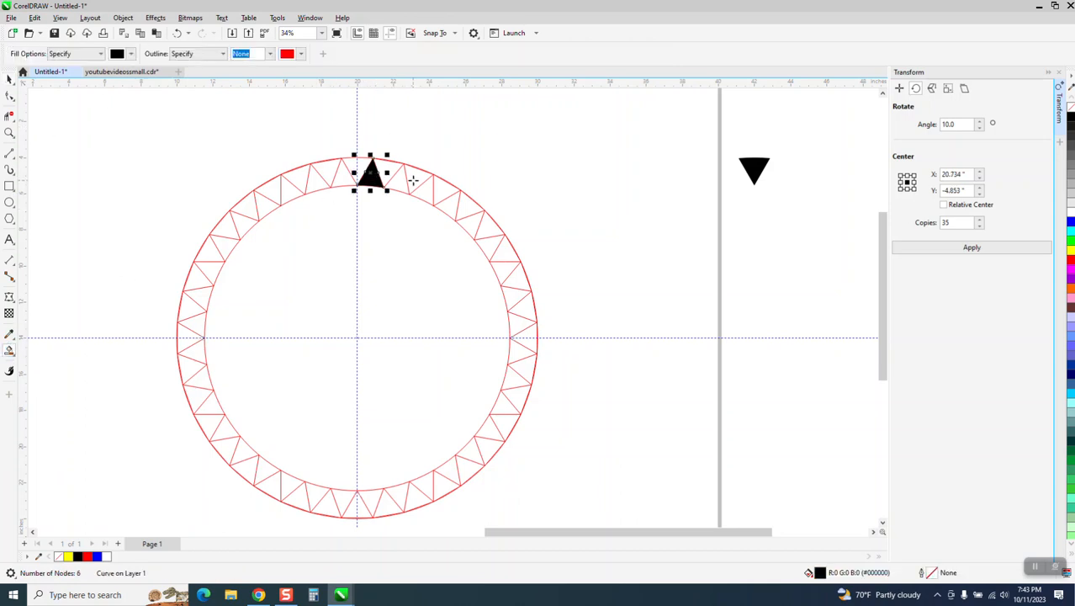
pyautogui.press('Right')
pyautogui.press('Right')
pyautogui.scroll(-3, 301, 185)
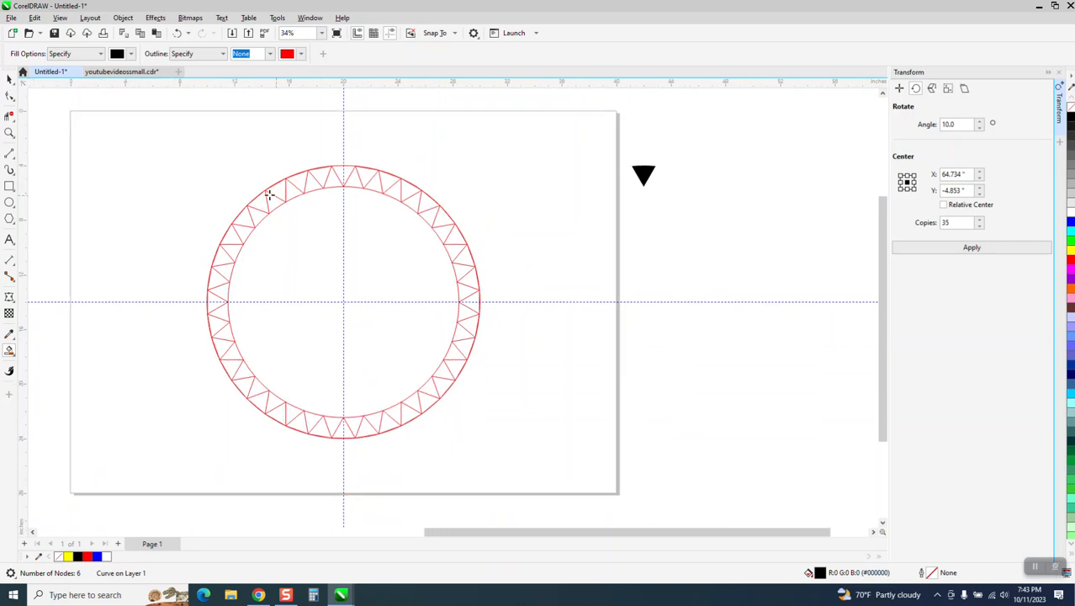
# Remove the fill from both black triangles beside the page and give them a black hairline outline
pyautogui.click(10, 78)
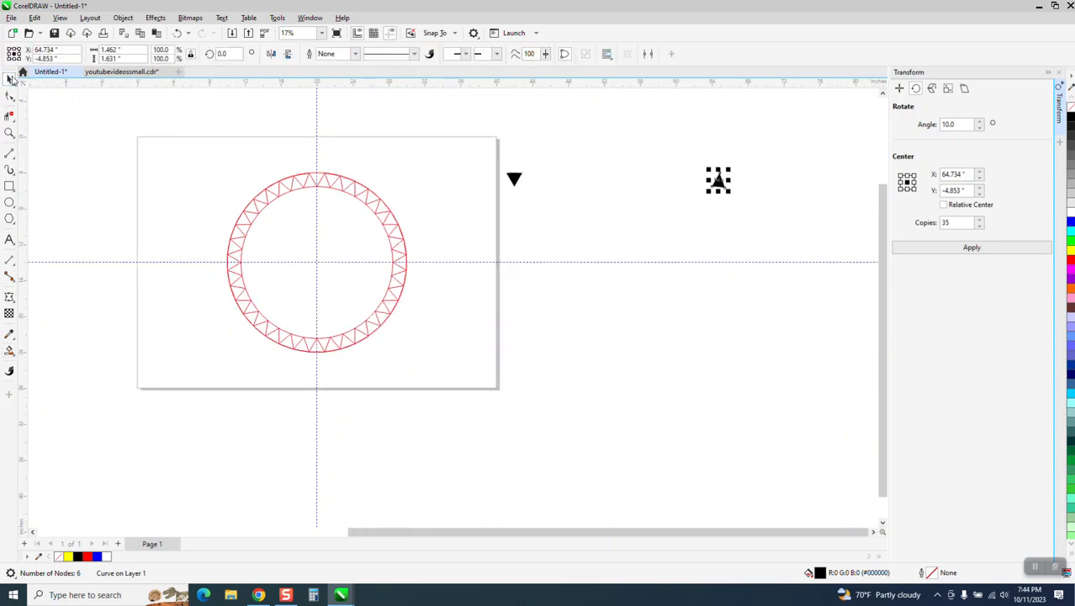
pyautogui.moveTo(473, 132); pyautogui.dragTo(813, 249)
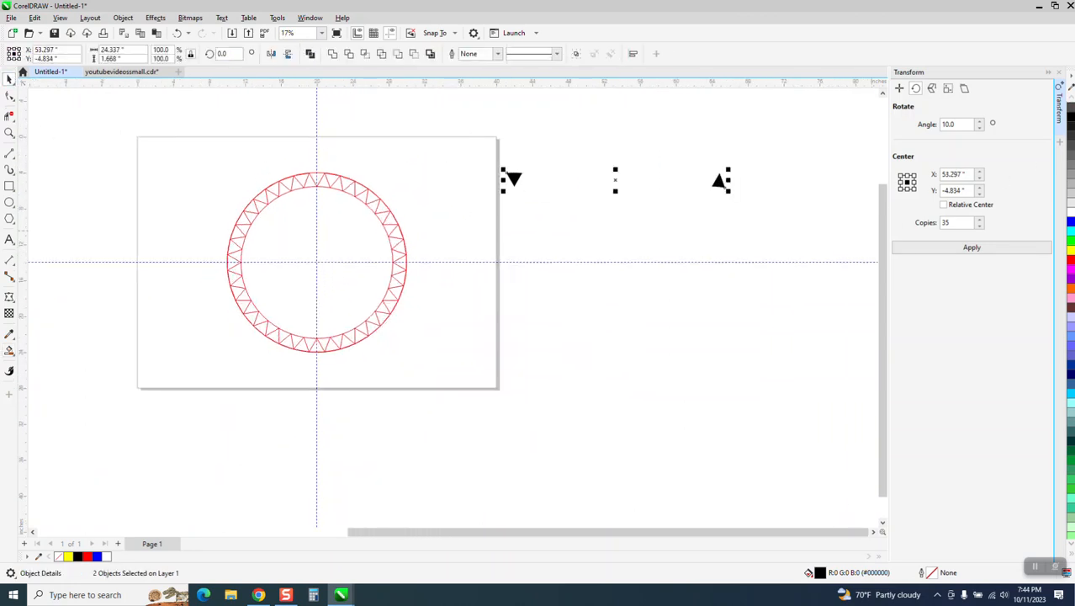
pyautogui.click(1070, 107)
pyautogui.rightClick(1070, 117)
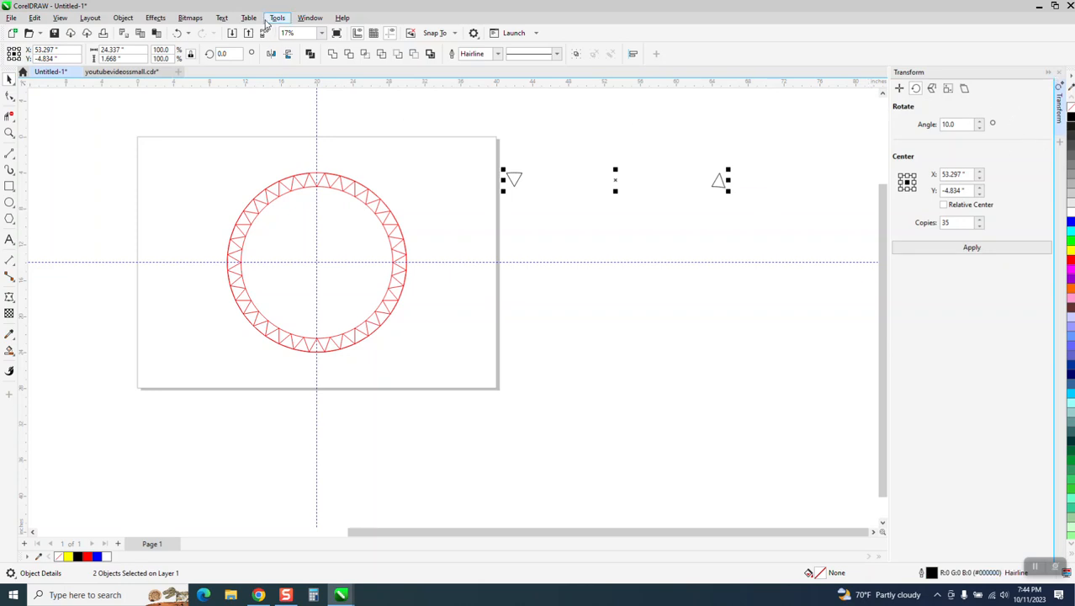
# Apply a one-step inside contour with a 0.05-inch offset to the inverted triangle and to the upright triangle
pyautogui.click(148, 17)
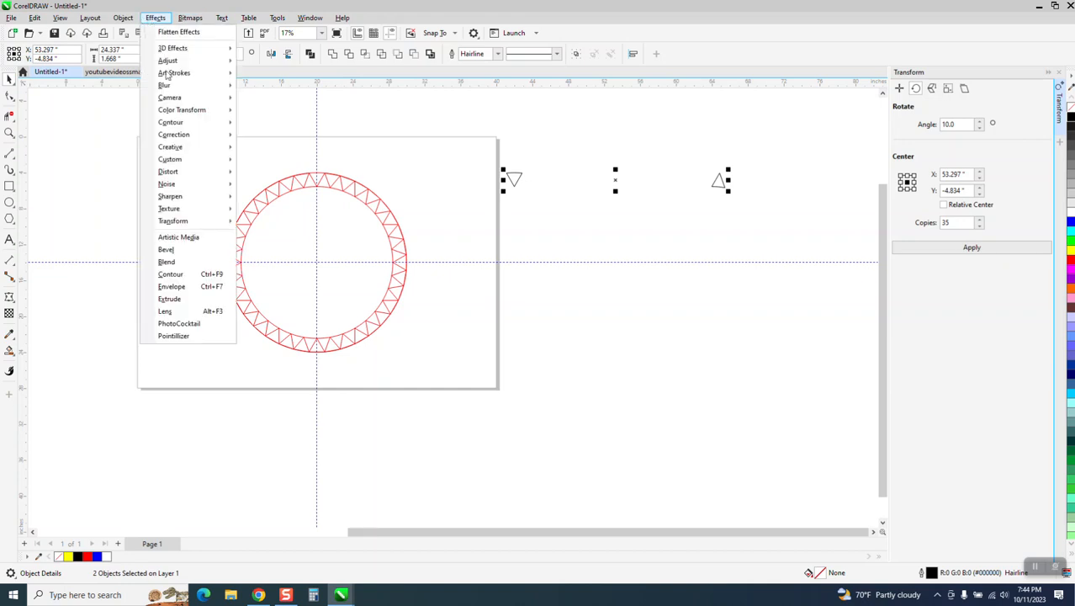
pyautogui.click(196, 274)
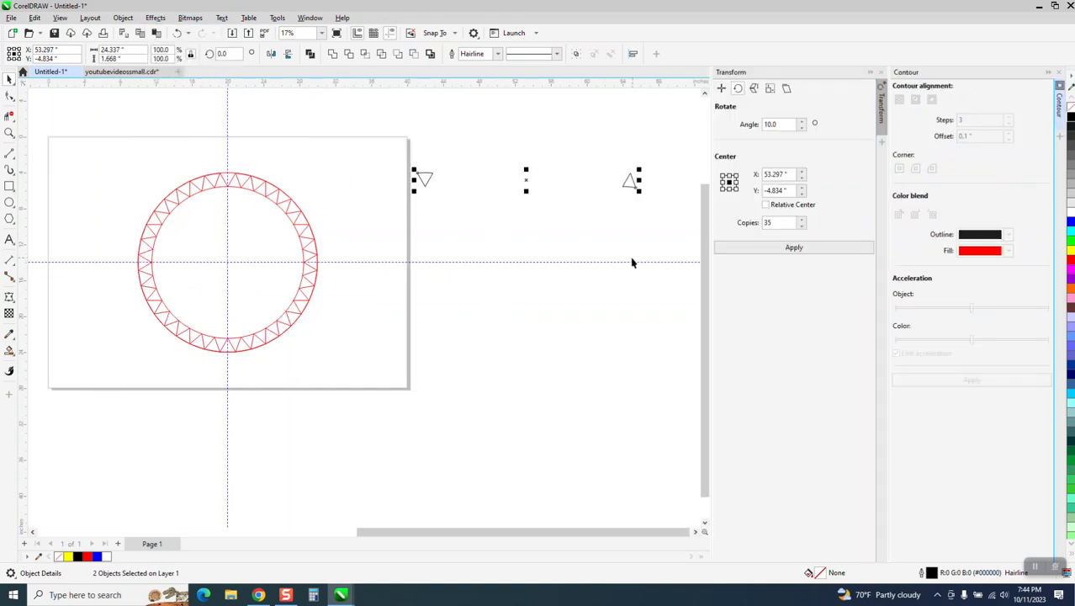
pyautogui.click(632, 253)
pyautogui.moveTo(411, 172); pyautogui.dragTo(464, 206)
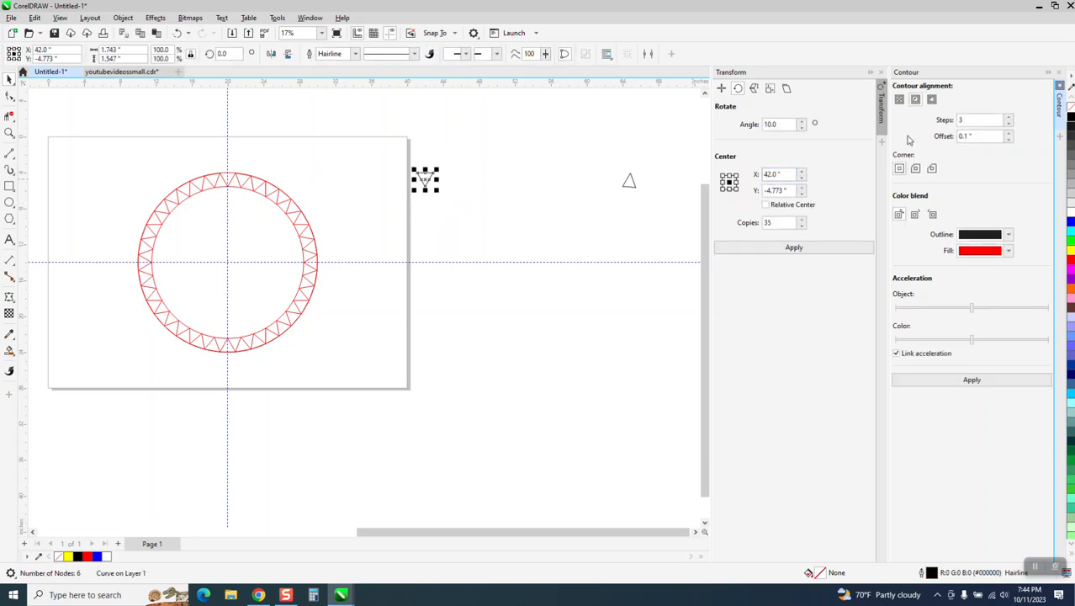
pyautogui.click(973, 137)
pyautogui.press('BackSpace')
pyautogui.hotkey('shift', 'Tab')
pyautogui.write('1')
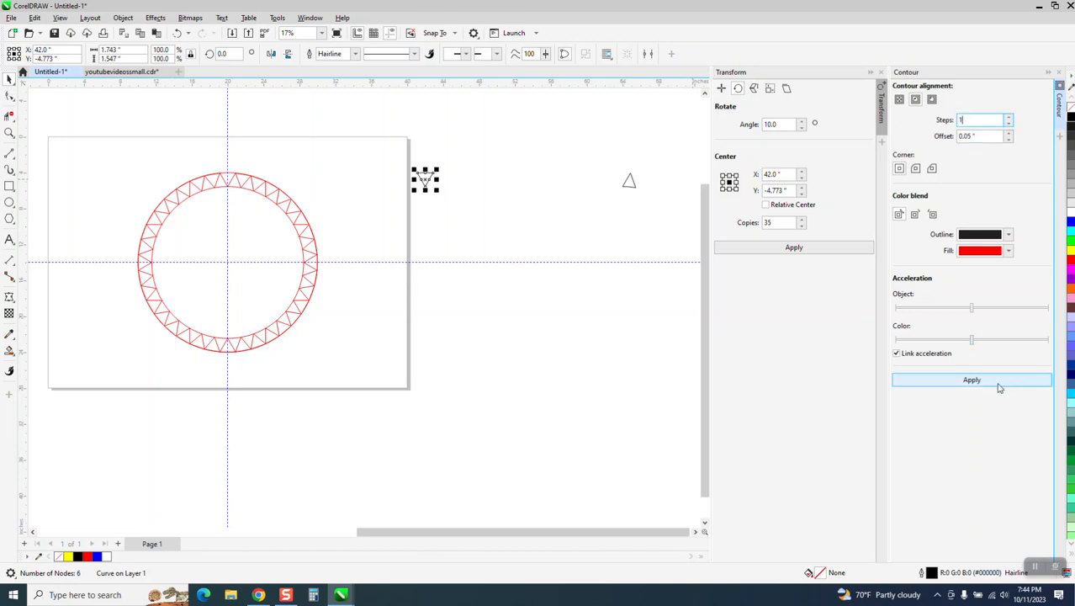
pyautogui.click(929, 381)
pyautogui.moveTo(601, 168); pyautogui.dragTo(672, 218)
pyautogui.click(959, 380)
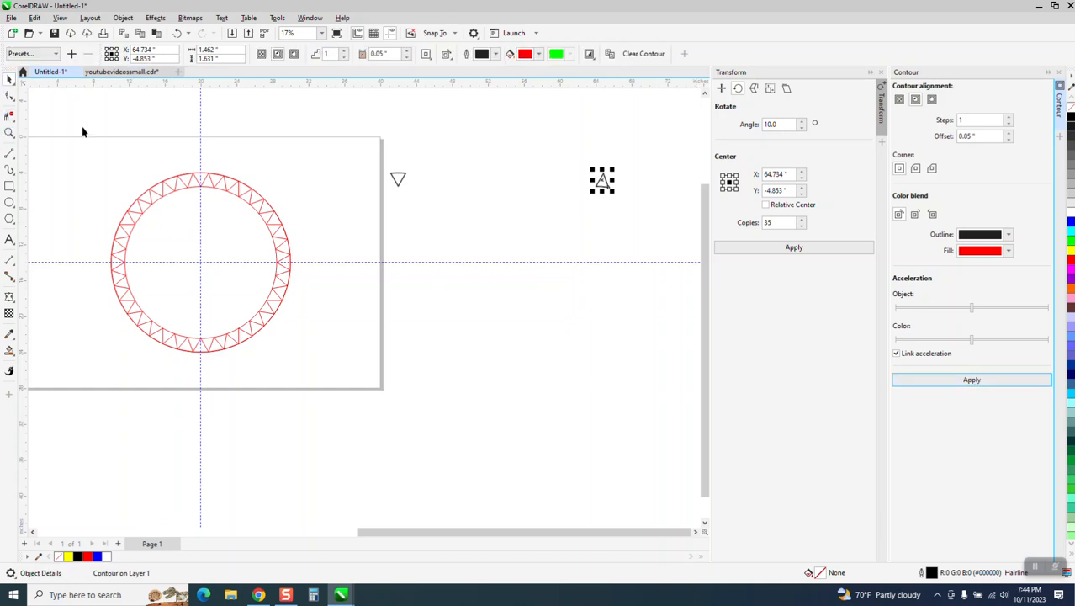
# Break the contours of both triangles apart into separate curves
pyautogui.click(9, 132)
pyautogui.moveTo(335, 149); pyautogui.dragTo(665, 249)
pyautogui.click(9, 78)
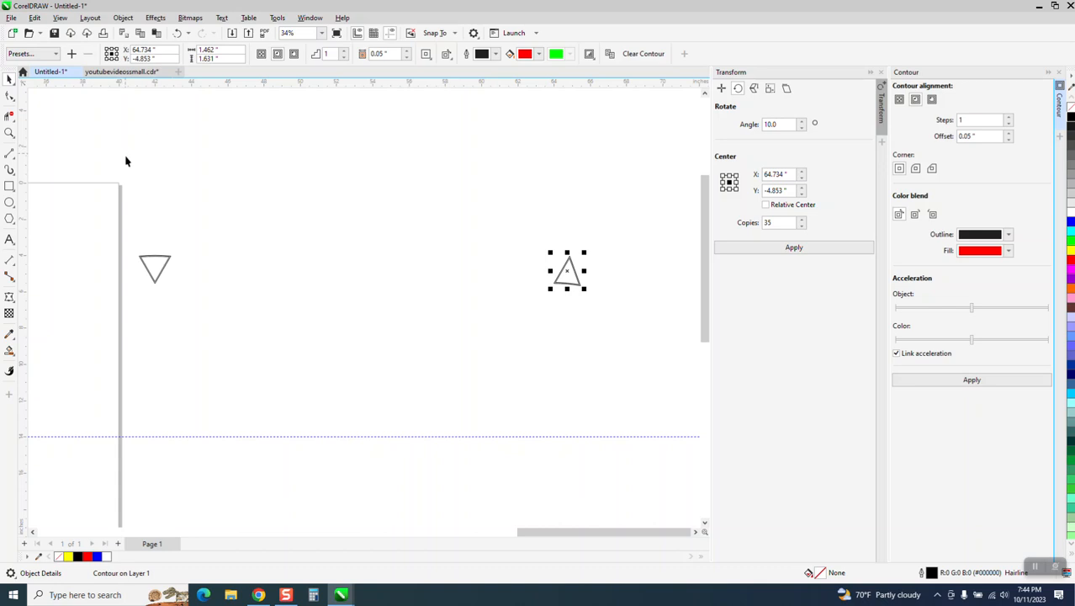
pyautogui.moveTo(116, 157); pyautogui.dragTo(616, 377)
pyautogui.click(123, 17)
pyautogui.click(170, 277)
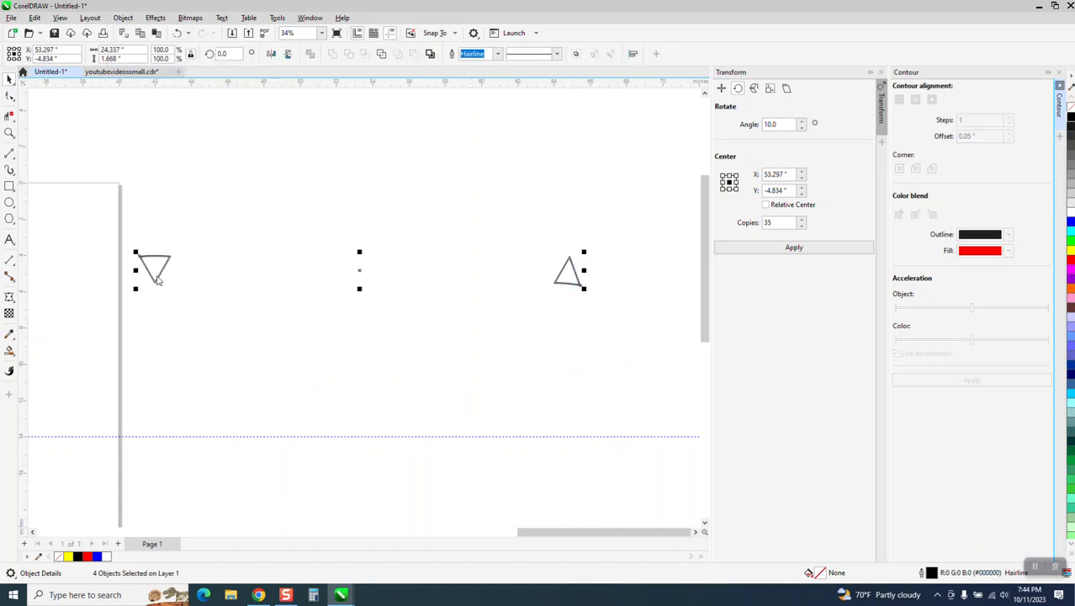
# Apply a three-step inside contour with a 0.1-inch offset to the inner curve of each triangle
pyautogui.click(184, 230)
pyautogui.click(156, 266)
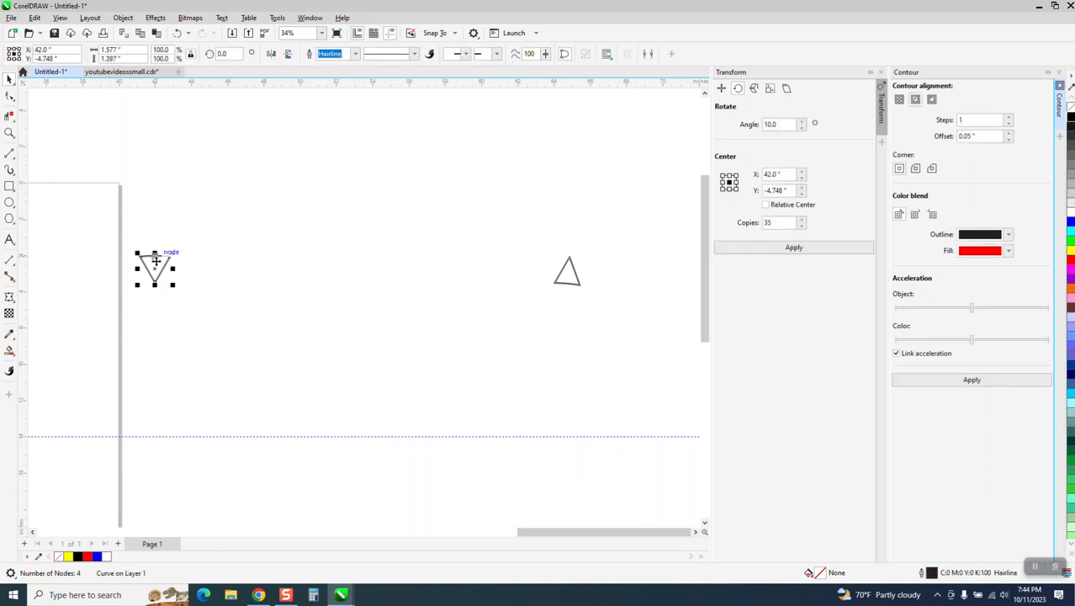
pyautogui.moveTo(980, 135); pyautogui.dragTo(954, 141)
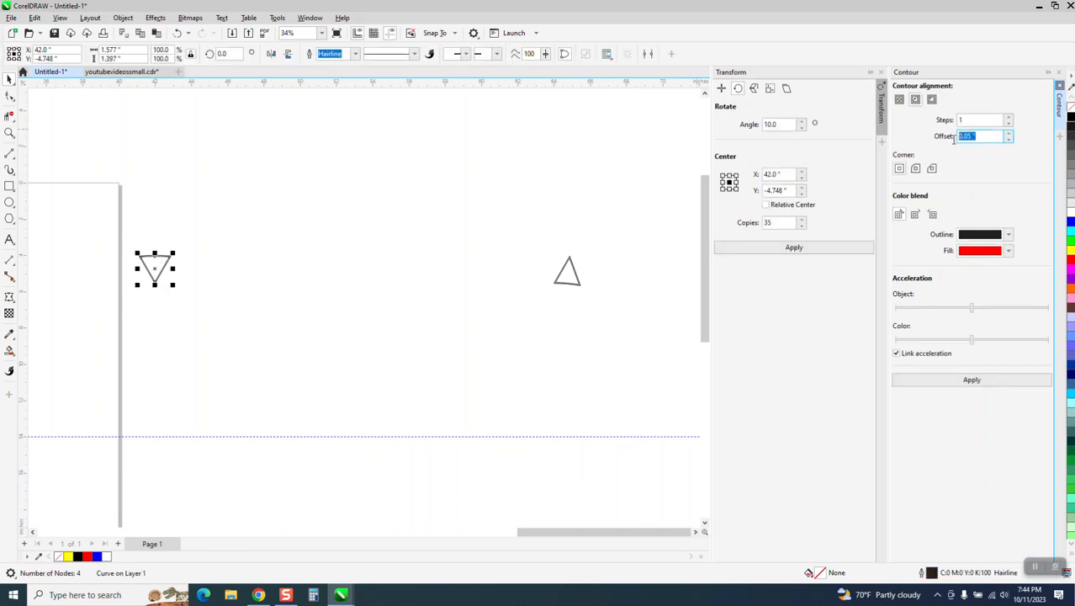
pyautogui.write('.1')
pyautogui.click(967, 122)
pyautogui.click(1010, 122)
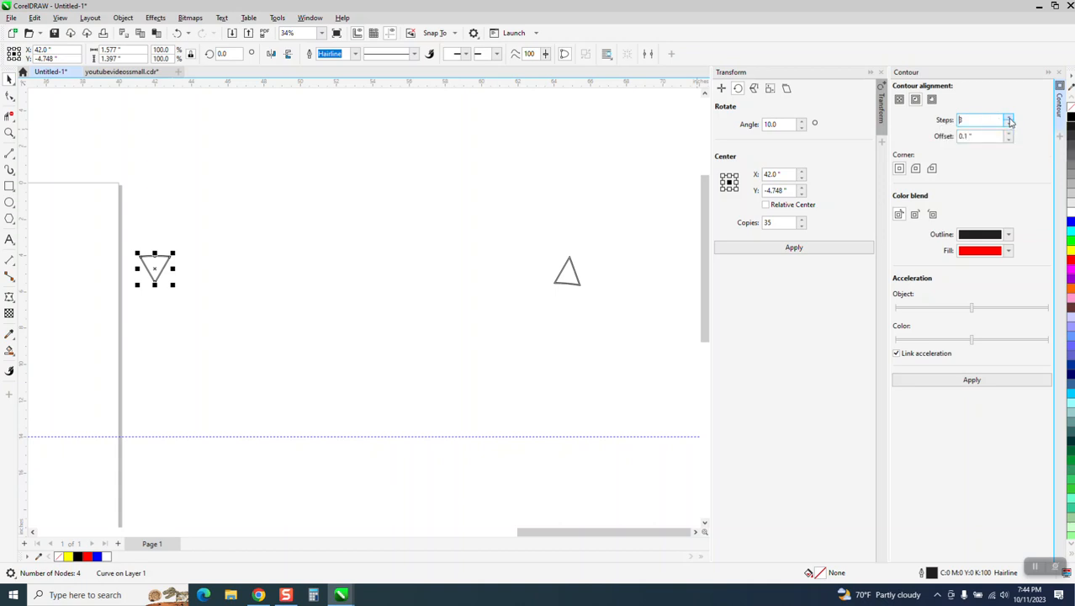
pyautogui.click(1009, 122)
pyautogui.click(981, 381)
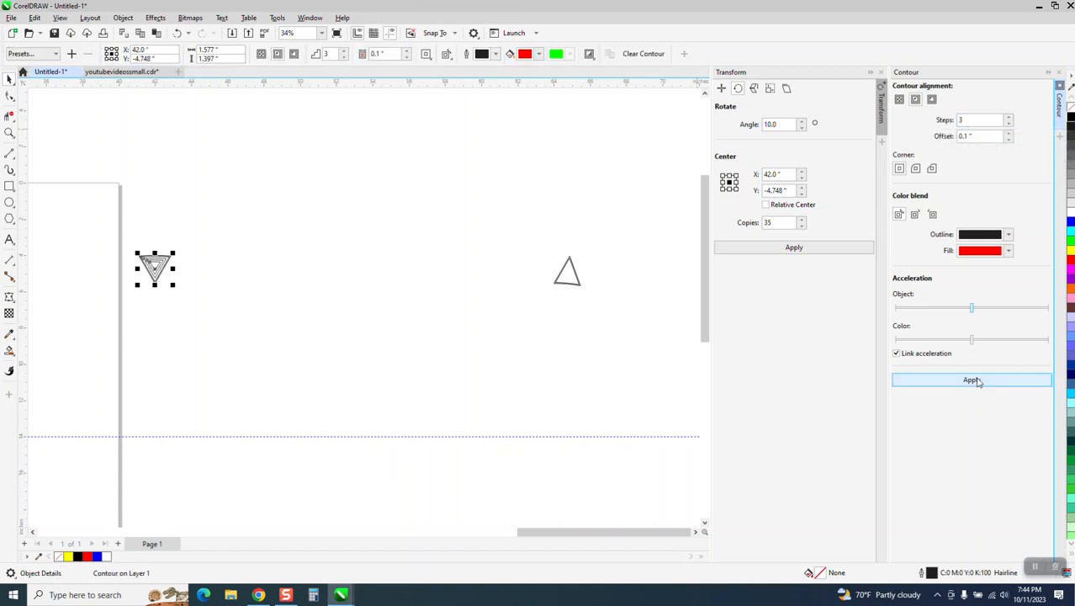
pyautogui.click(571, 286)
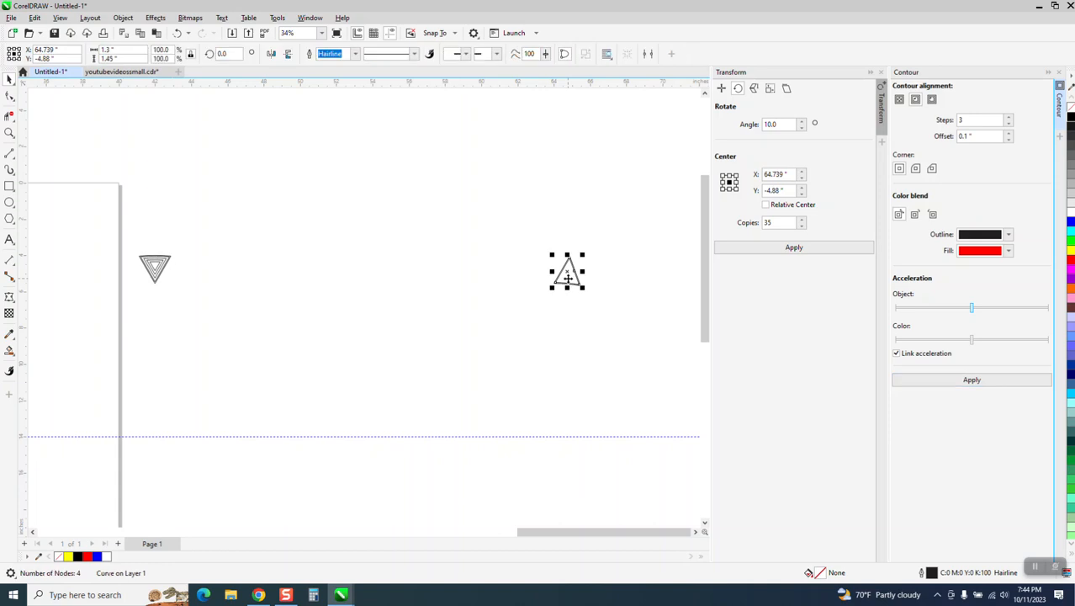
pyautogui.click(966, 381)
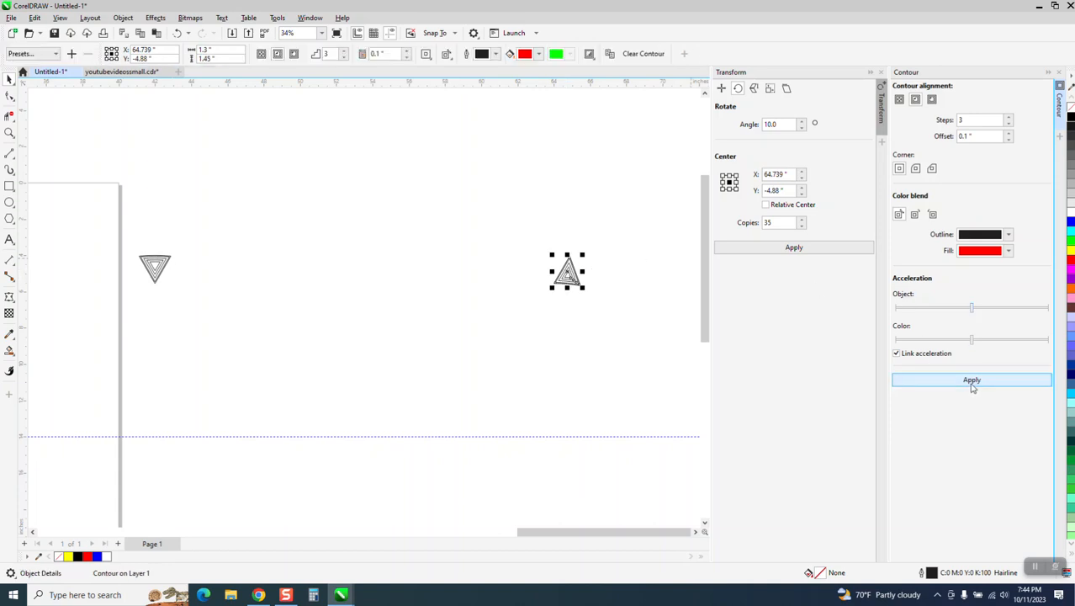
# Smart-fill the outer band, the middle band and the centre of the upright triangle with black, nudging the fills 22 inches right
pyautogui.click(10, 132)
pyautogui.moveTo(91, 223); pyautogui.dragTo(629, 392)
pyautogui.moveTo(593, 258); pyautogui.dragTo(633, 282)
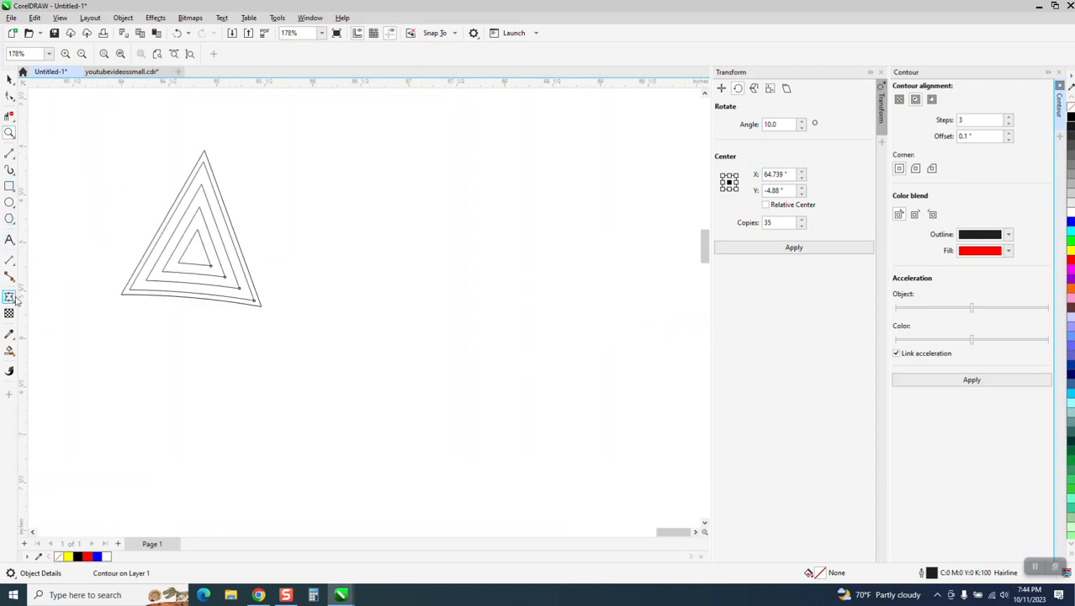
pyautogui.click(10, 350)
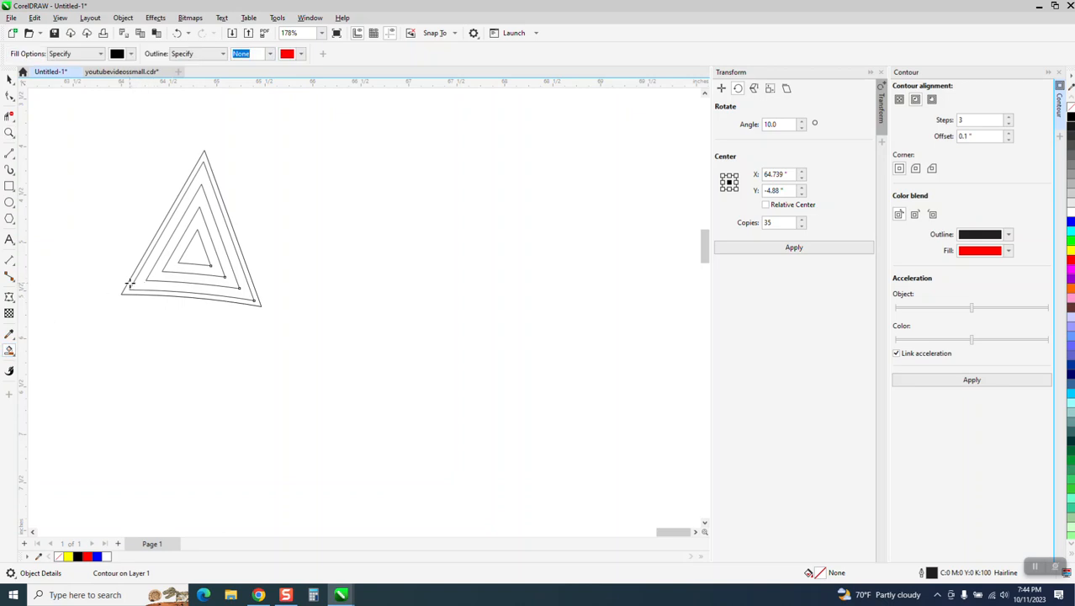
pyautogui.click(129, 285)
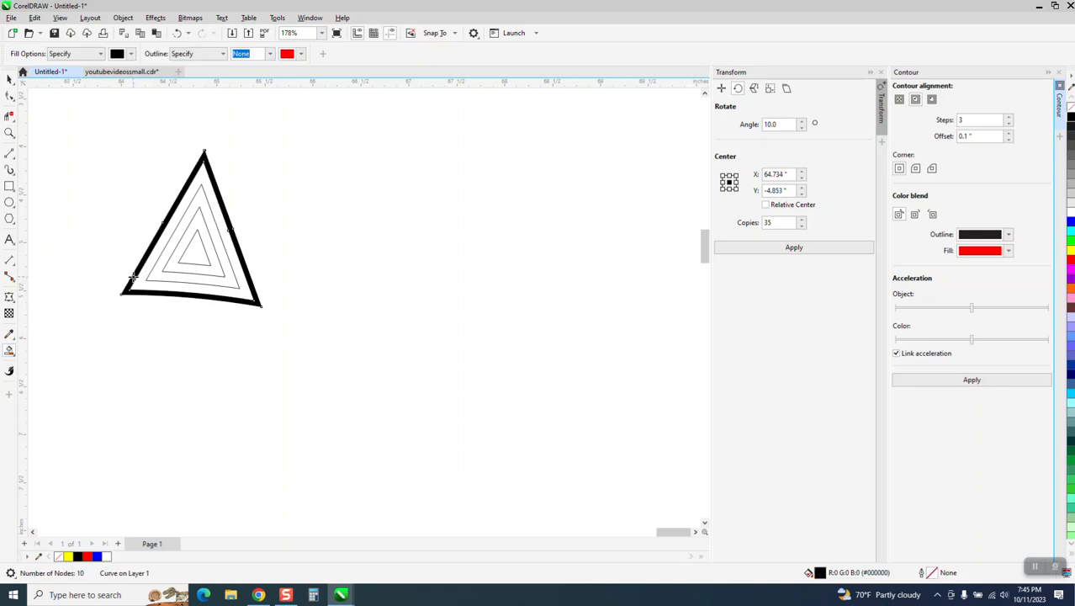
pyautogui.click(173, 241)
pyautogui.scroll(-5, 222, 254)
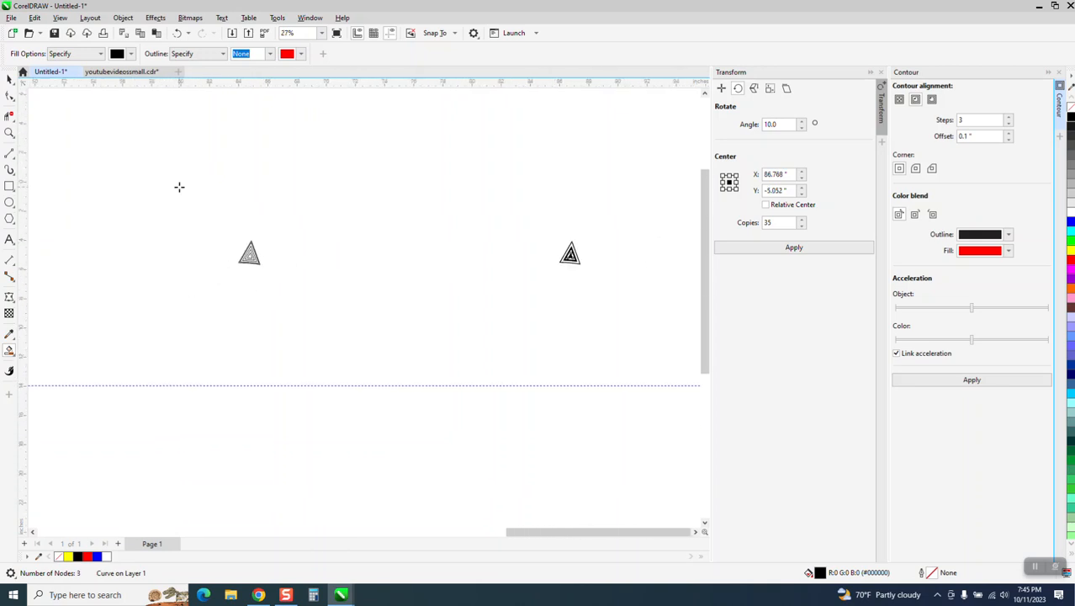
# Group the three black filled pieces of the upright triangle
pyautogui.click(9, 78)
pyautogui.moveTo(513, 216); pyautogui.dragTo(614, 303)
pyautogui.hotkey('ctrl', 'g')
pyautogui.scroll(-1, 495, 247)
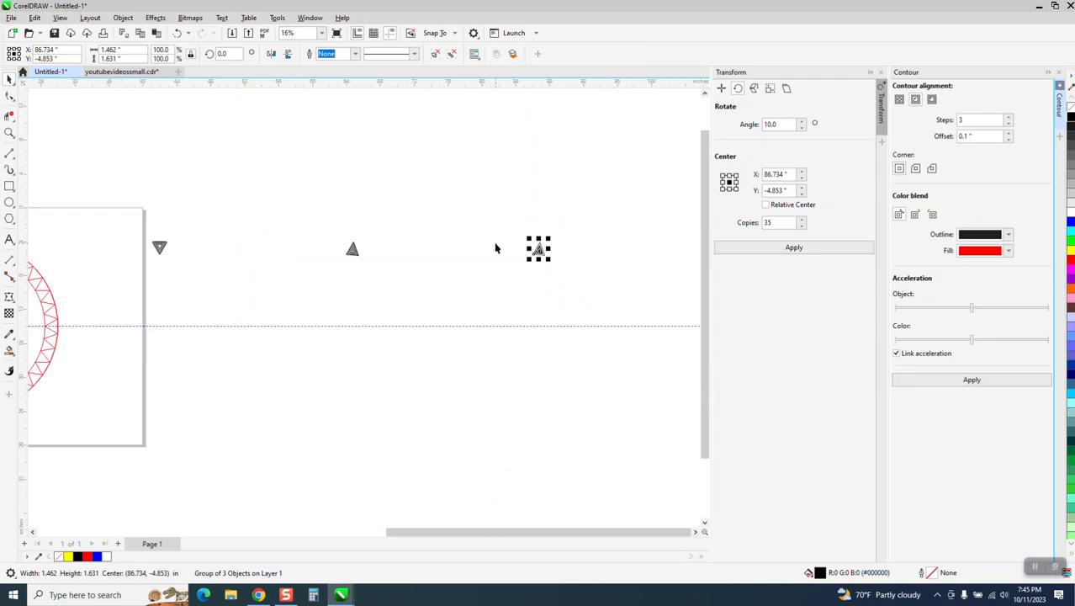
# Smart-fill the outer band, the middle band and the centre of the inverted triangle with black
pyautogui.click(9, 132)
pyautogui.moveTo(112, 213); pyautogui.dragTo(353, 326)
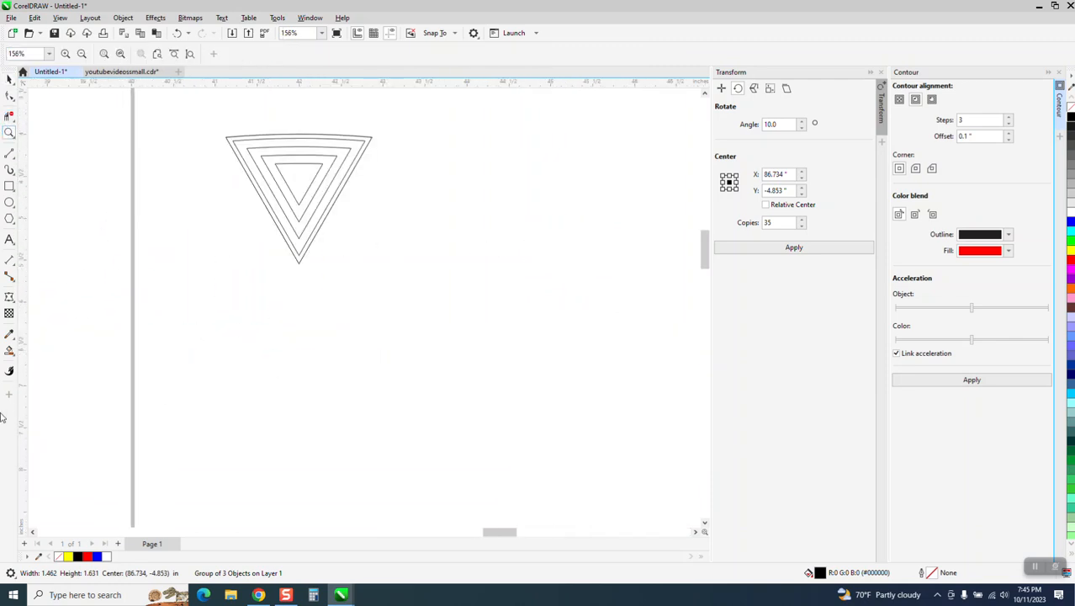
pyautogui.click(9, 350)
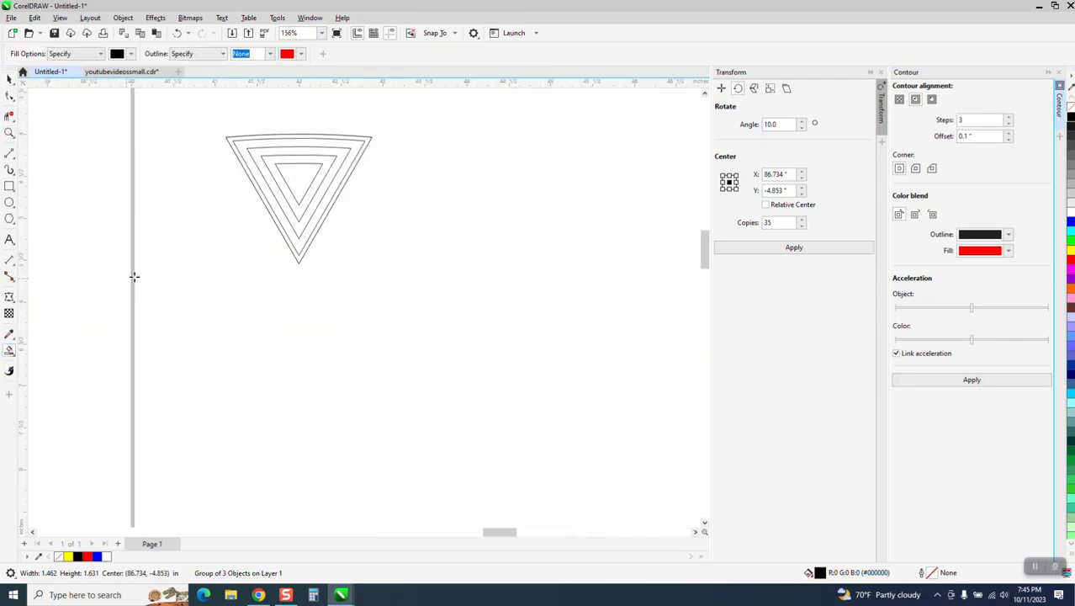
pyautogui.click(231, 143)
pyautogui.click(256, 153)
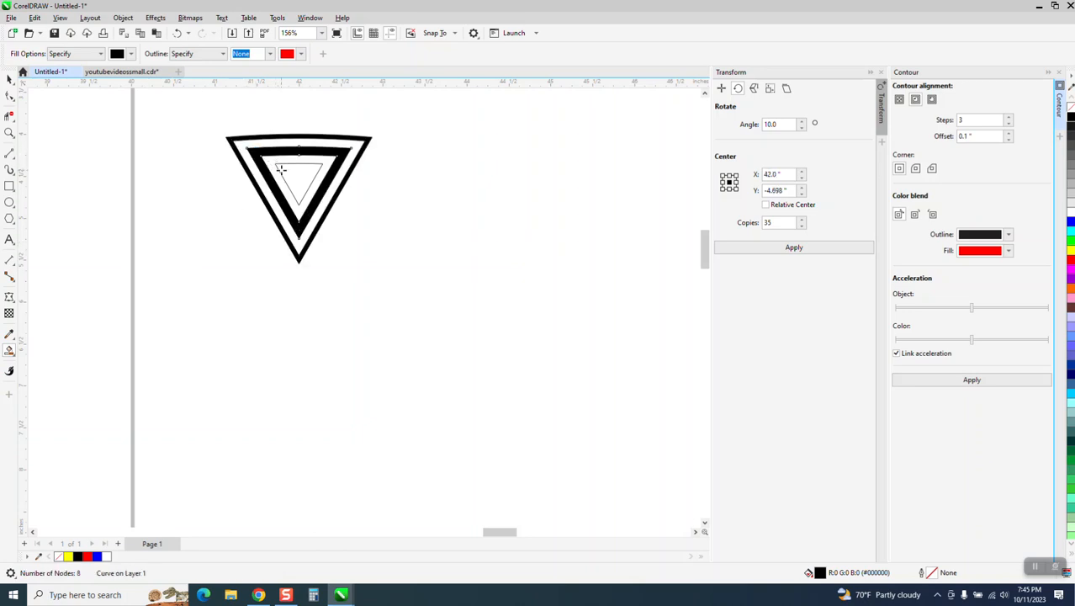
pyautogui.click(301, 179)
# Nudge the three black filled pieces of the inverted triangle 22 inches right, away from their contour curves
pyautogui.click(9, 78)
pyautogui.scroll(-2, 196, 247)
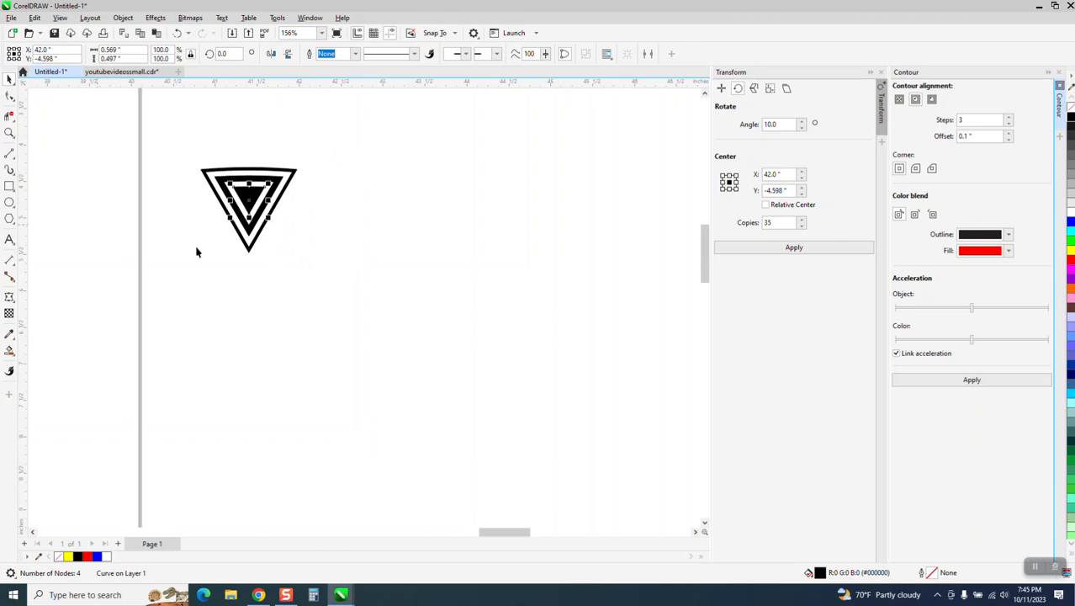
pyautogui.scroll(-2, 202, 245)
pyautogui.press('Tab')
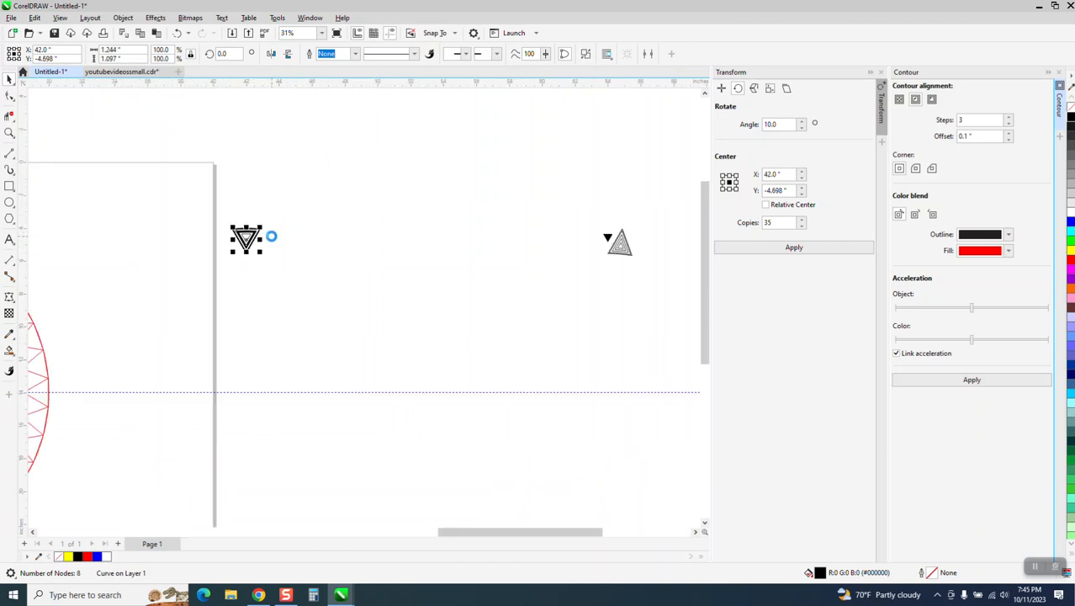
pyautogui.click(256, 235)
pyautogui.press('Tab')
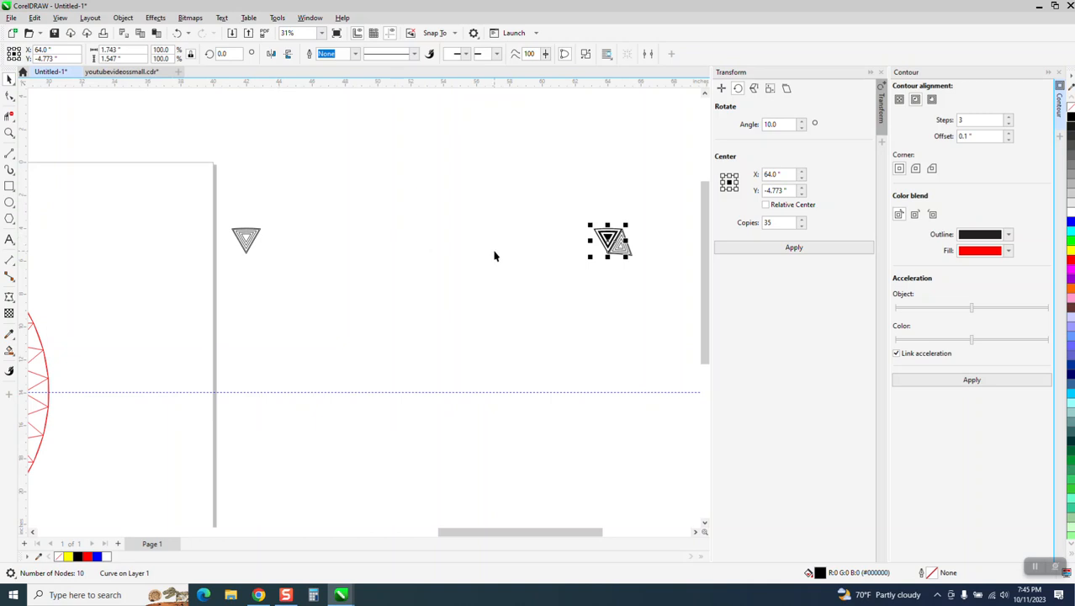
# Delete the leftover contour curves and outer outline of the upright triangle beside the black inverted triangle
pyautogui.click(9, 132)
pyautogui.moveTo(585, 209); pyautogui.dragTo(651, 289)
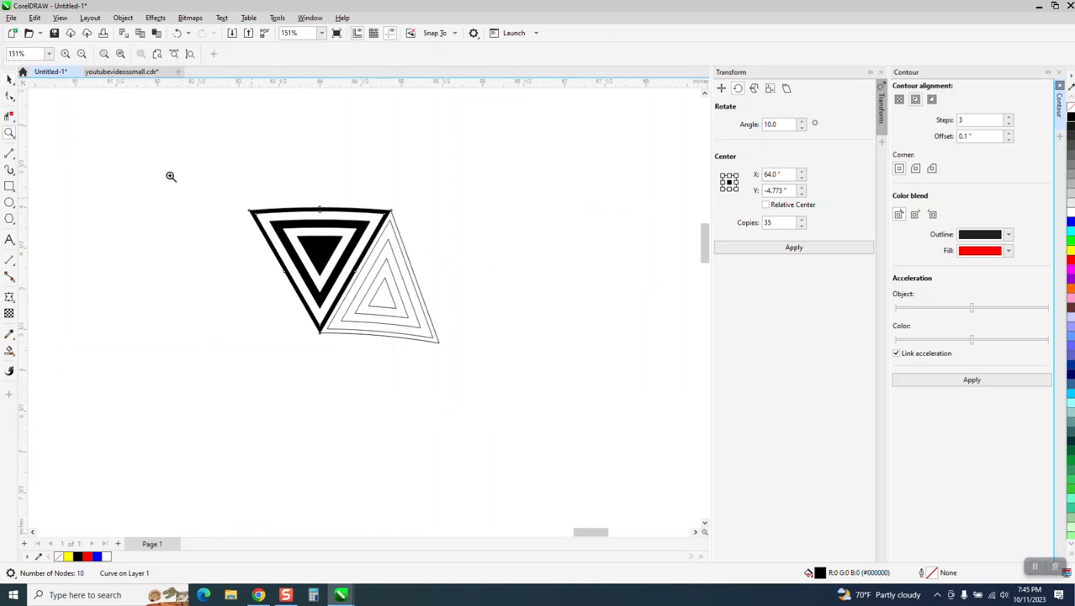
pyautogui.click(9, 78)
pyautogui.click(403, 269)
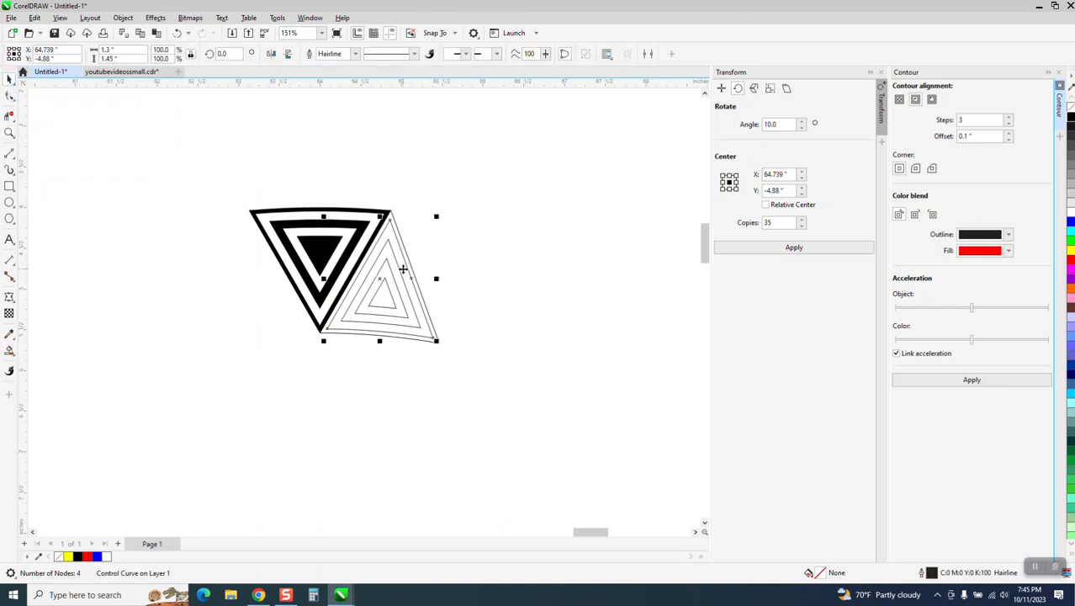
pyautogui.press('Delete')
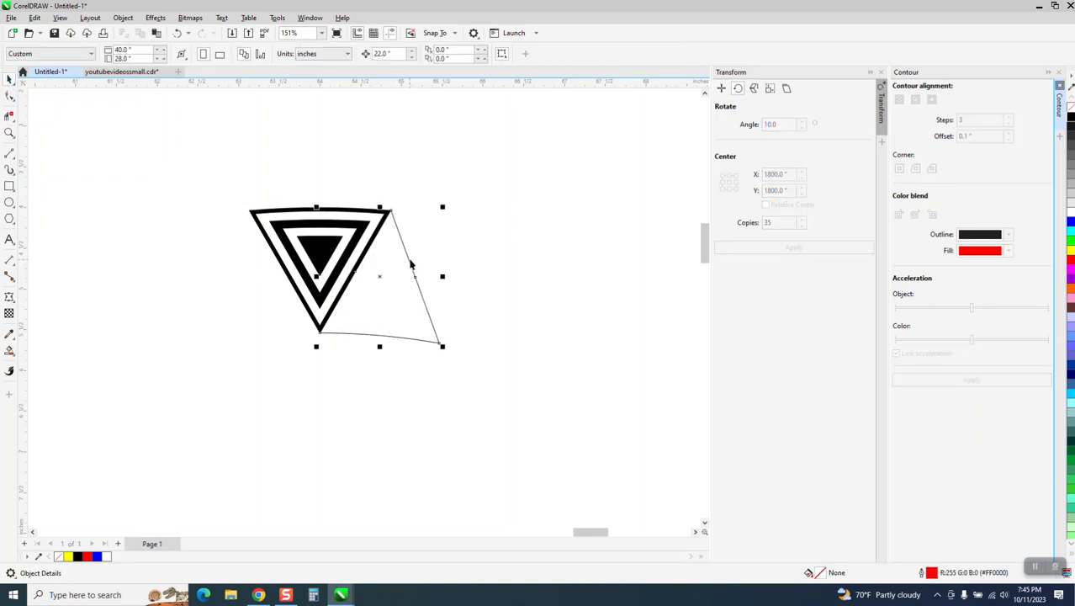
# Nudge the black upright triangle group 22 inches left against the inverted triangle and group the two together
pyautogui.scroll(-6, 395, 268)
pyautogui.moveTo(493, 234); pyautogui.dragTo(550, 295)
pyautogui.press('Left')
pyautogui.moveTo(231, 223); pyautogui.dragTo(479, 318)
pyautogui.hotkey('ctrl', 'g')
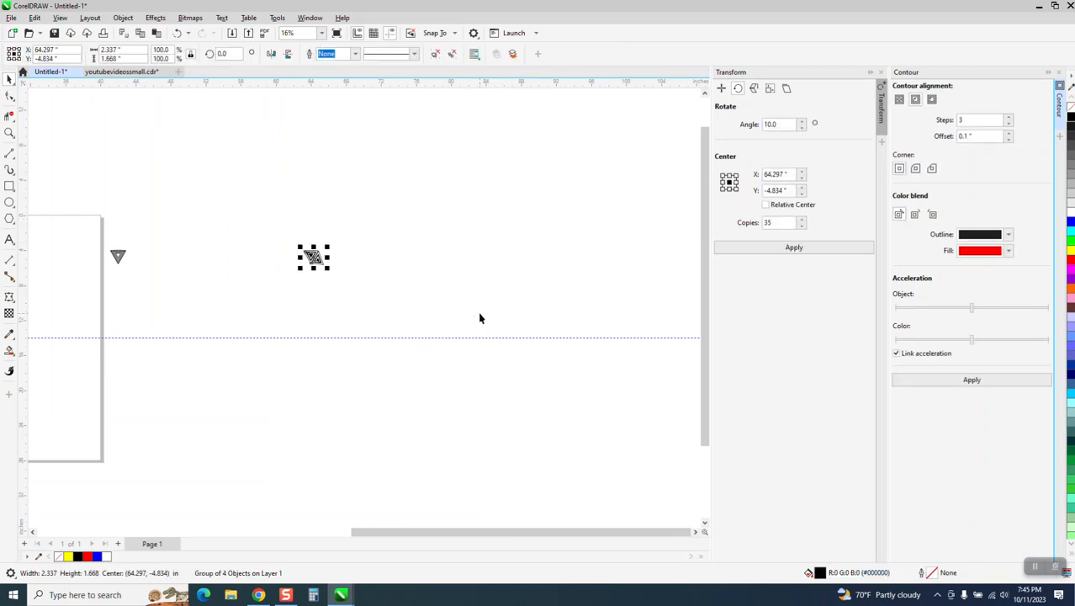
# Group all the red circles and zigzag lines of the construction ring
pyautogui.scroll(-2, 413, 160)
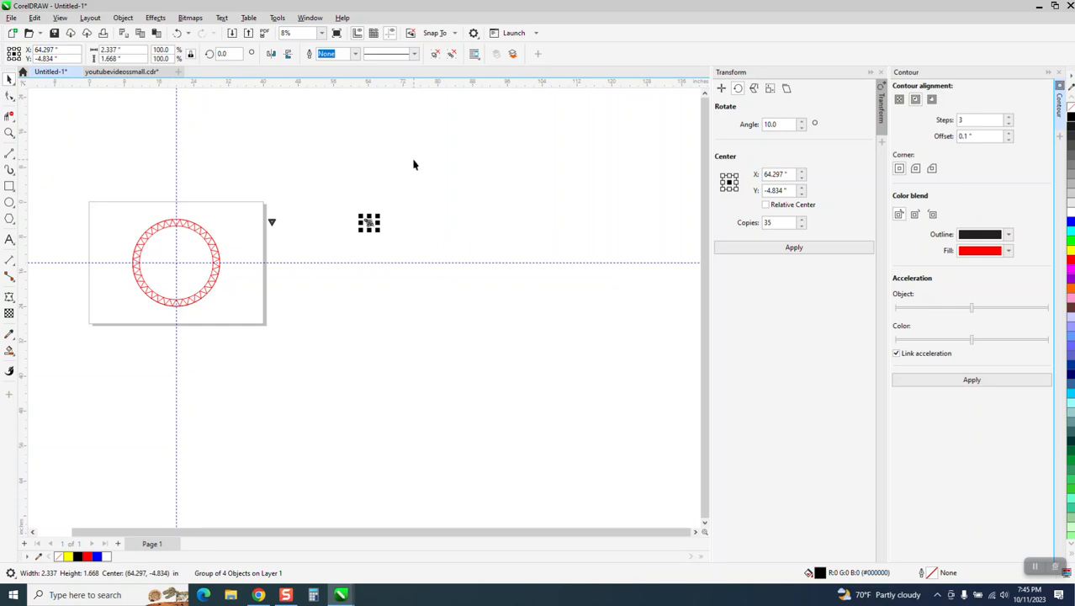
pyautogui.moveTo(98, 208); pyautogui.dragTo(248, 320)
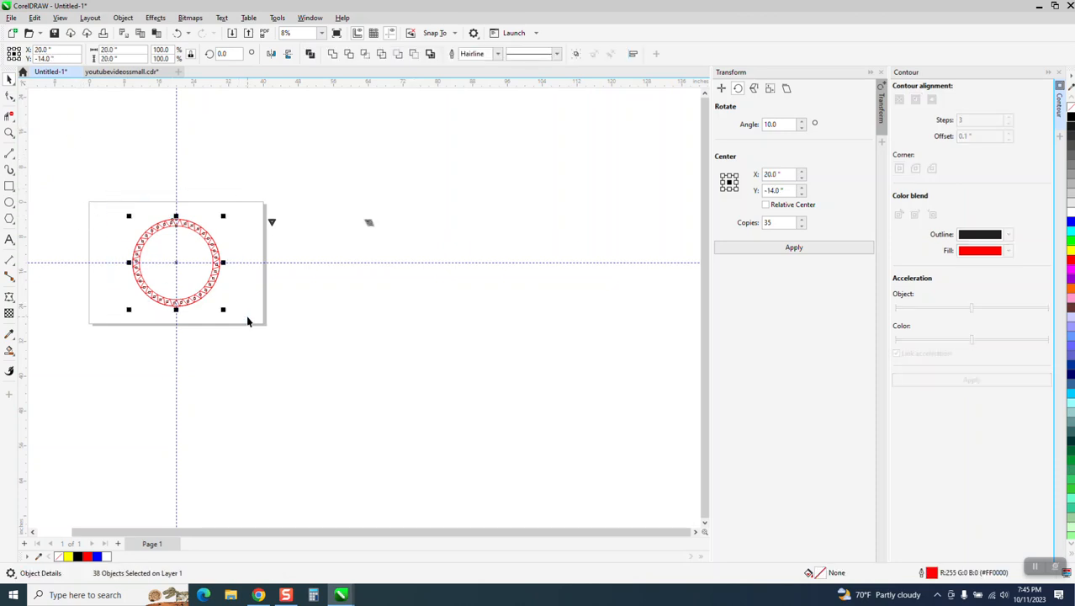
pyautogui.hotkey('ctrl', 'g')
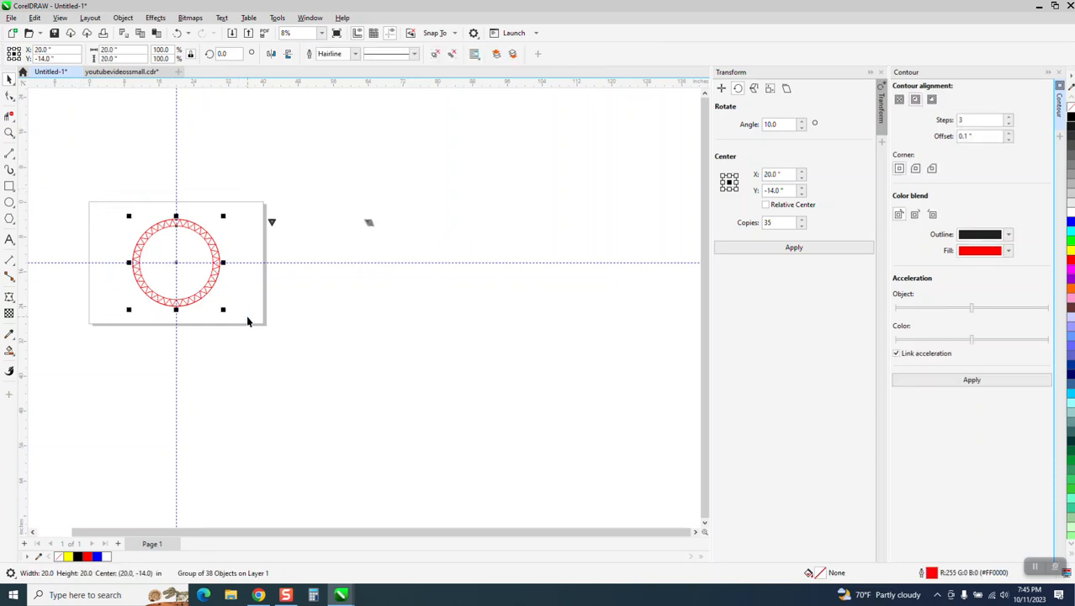
# Nudge the black triangle pair 44 inches left onto the top of the red ring
pyautogui.click(368, 223)
pyautogui.hotkey('shift', 'Left')
pyautogui.hotkey('shift', 'Left')
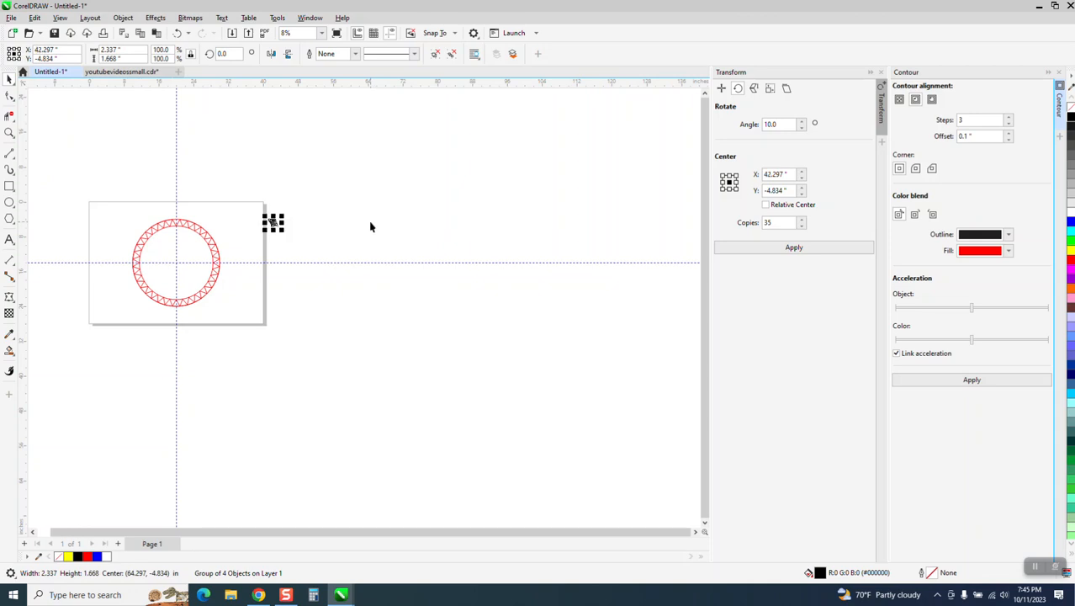
# Nudge the red construction ring 22 inches right, off the black triangle pair
pyautogui.click(9, 132)
pyautogui.moveTo(73, 174); pyautogui.dragTo(340, 362)
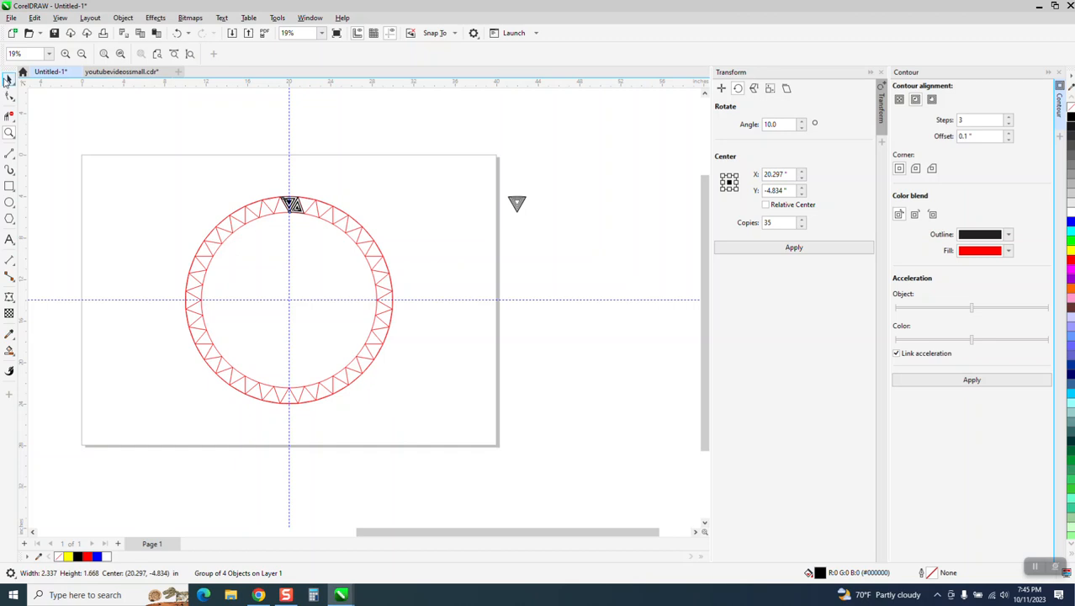
pyautogui.click(9, 78)
pyautogui.click(250, 217)
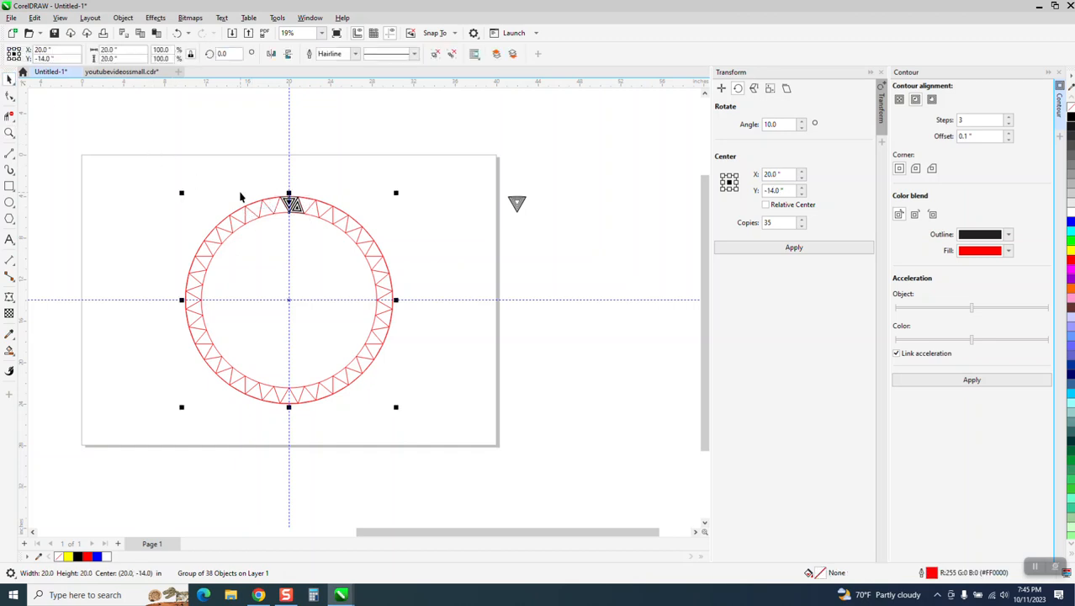
pyautogui.hotkey('shift', 'Right')
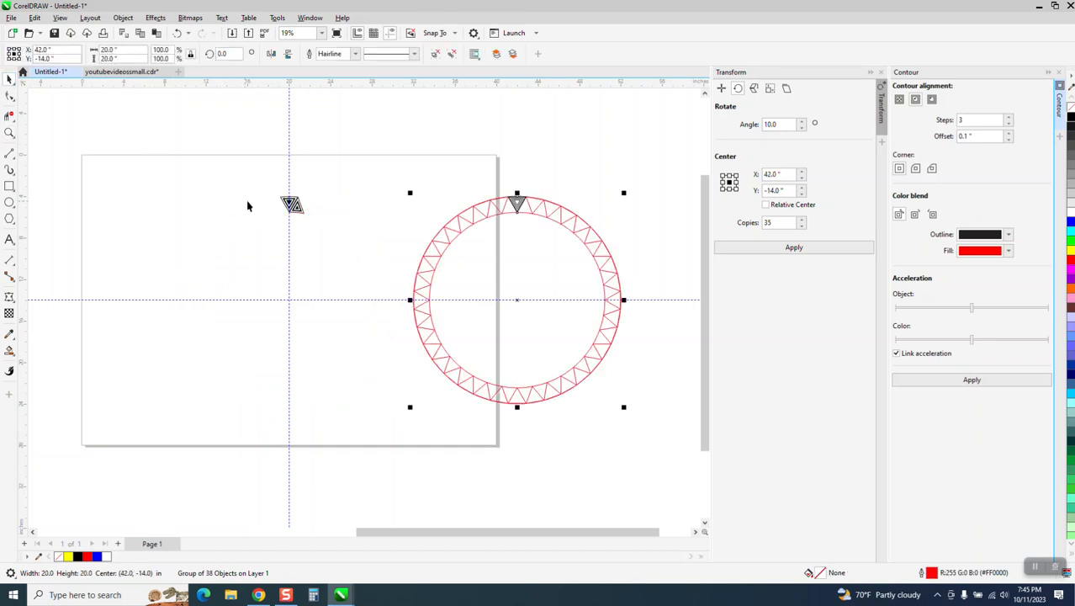
# Place the triangle pair's rotation centre at the guideline intersection and apply a 10-degree rotation with 35 copies
pyautogui.moveTo(266, 188); pyautogui.dragTo(324, 229)
pyautogui.click(296, 206)
pyautogui.moveTo(291, 204); pyautogui.dragTo(288, 295)
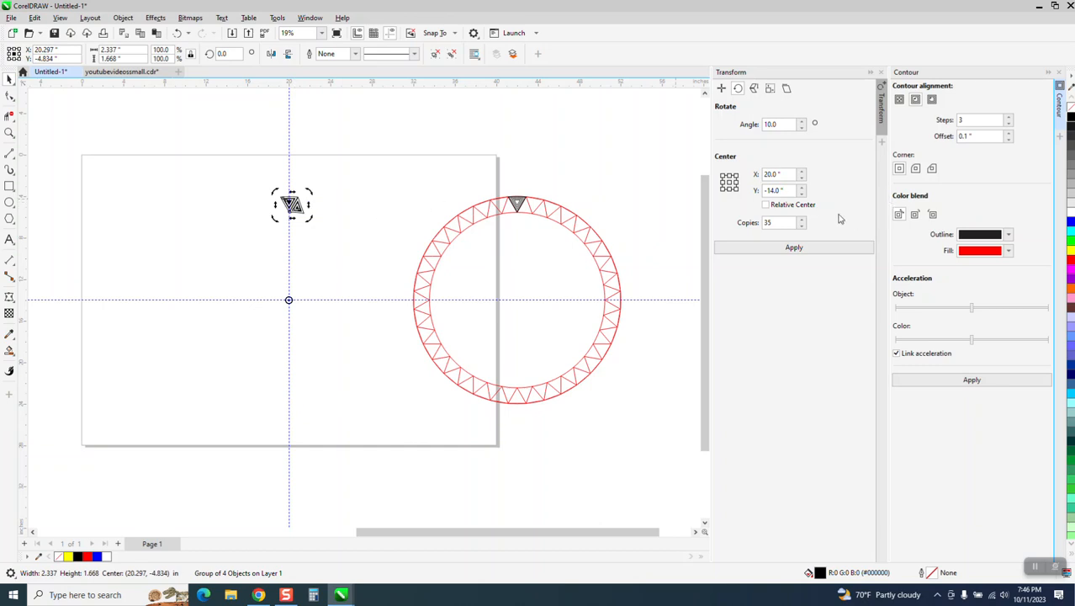
pyautogui.click(795, 248)
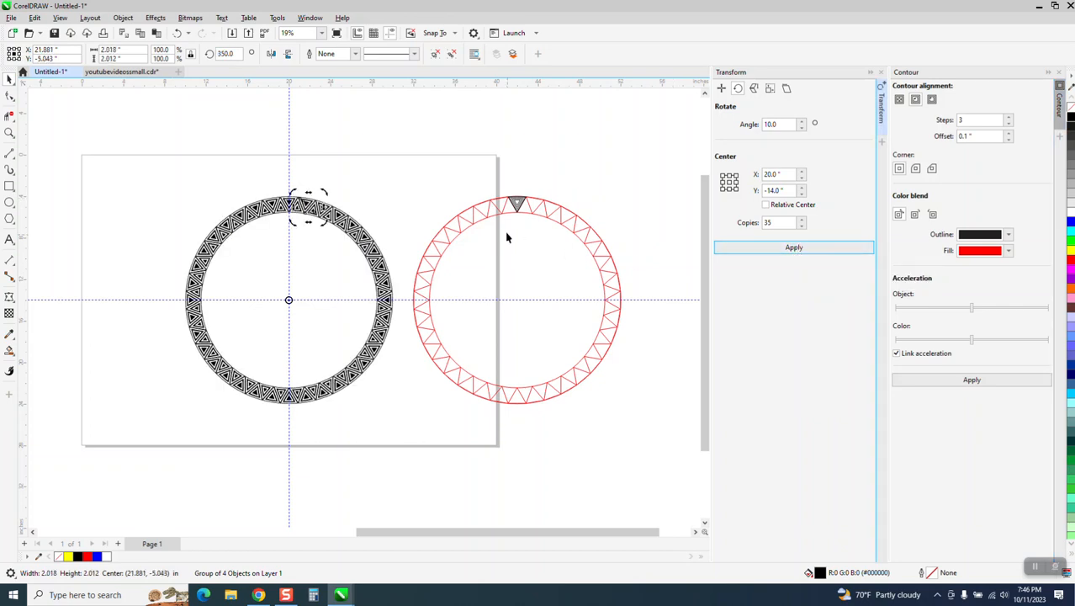
# Examine how neighbouring triangle pairs join along the top of the black ring
pyautogui.click(9, 133)
pyautogui.moveTo(261, 180); pyautogui.dragTo(369, 250)
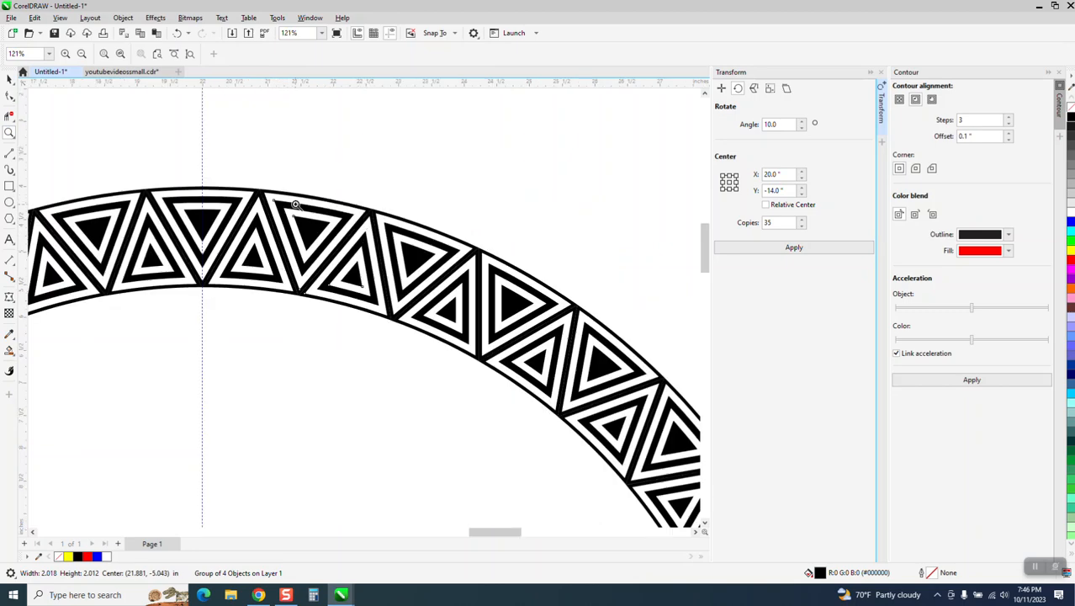
pyautogui.scroll(-1, 294, 229)
pyautogui.scroll(7, 269, 236)
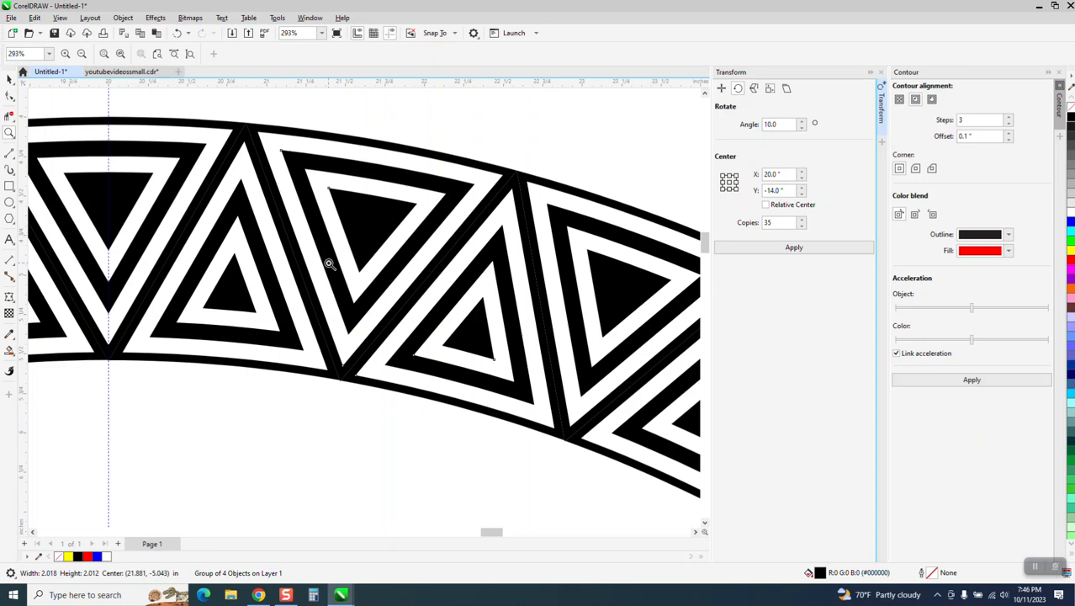
pyautogui.scroll(-1, 329, 263)
pyautogui.scroll(-5, 353, 251)
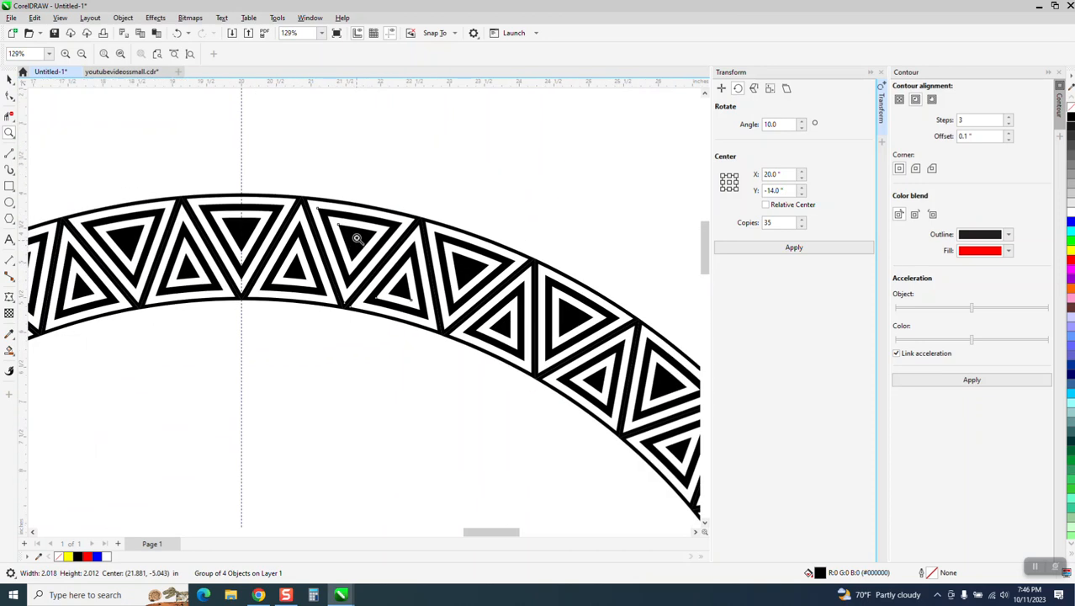
# Group all the rotated black triangle pairs into one ring and fill it with white
pyautogui.click(10, 80)
pyautogui.scroll(-1, 75, 147)
pyautogui.moveTo(86, 153); pyautogui.dragTo(241, 347)
pyautogui.moveTo(339, 404)
pyautogui.mouseDown()
pyautogui.moveTo(359, 418)
pyautogui.moveTo(360, 404)
pyautogui.mouseUp()
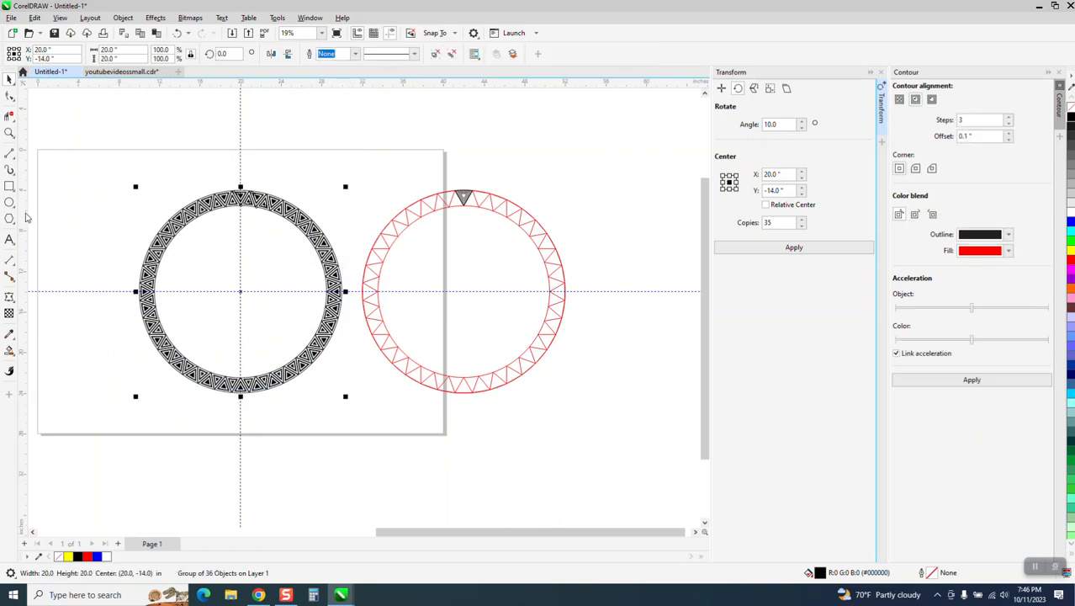
pyautogui.click(1071, 217)
# Draw a rectangle about 25.6 by 26.8 inches over the white ring and fill it with black
pyautogui.click(9, 186)
pyautogui.moveTo(110, 154)
pyautogui.mouseDown()
pyautogui.moveTo(304, 379)
pyautogui.moveTo(371, 429)
pyautogui.mouseUp()
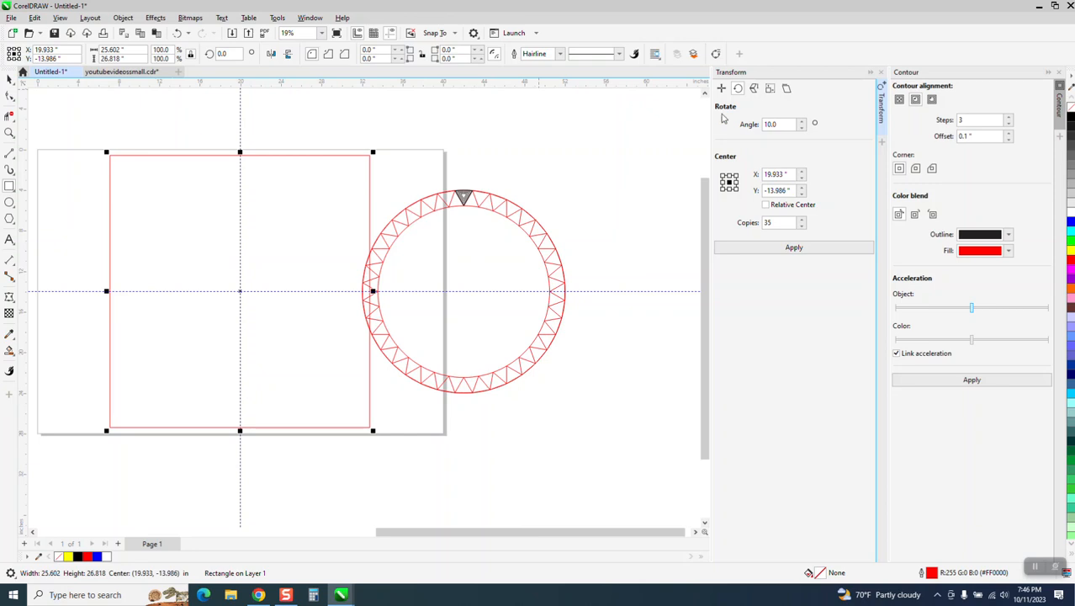
pyautogui.click(1069, 124)
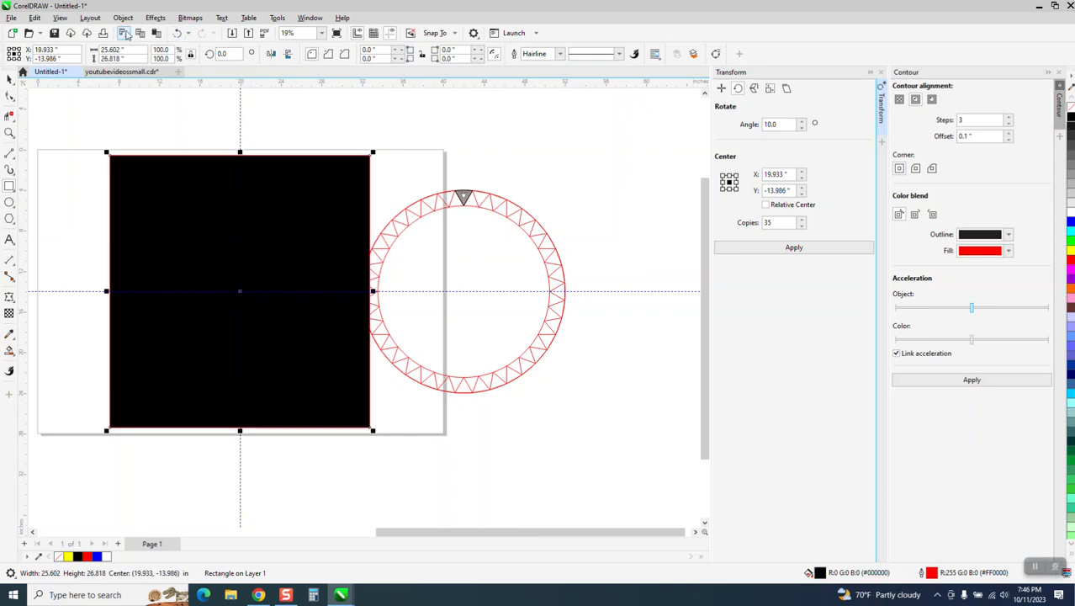
# Send the black rectangle to the back, behind the white triangle ring
pyautogui.click(122, 20)
pyautogui.moveTo(202, 196)
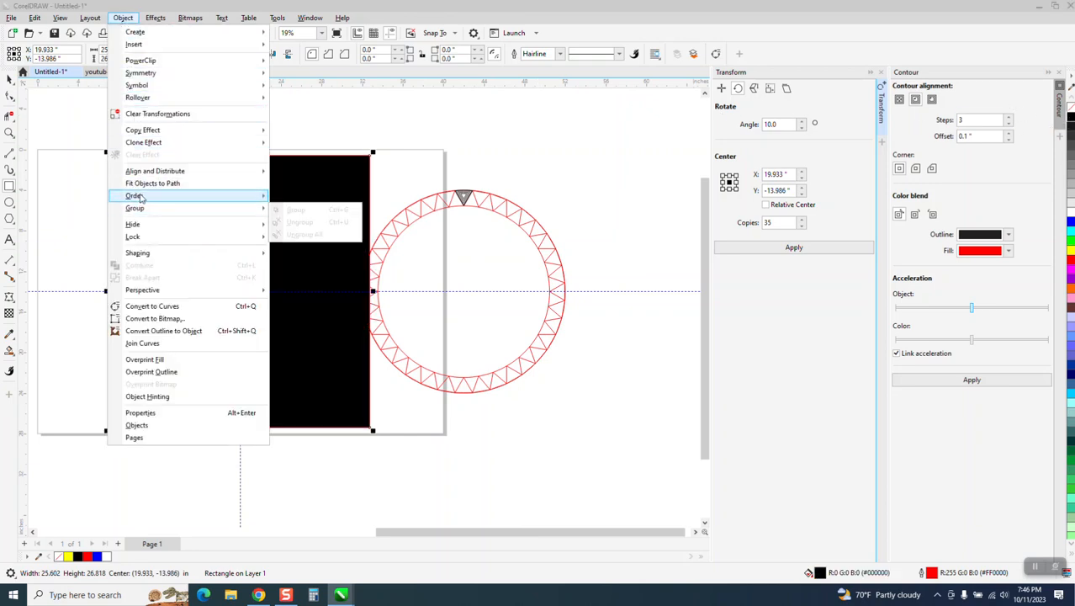
pyautogui.click(332, 210)
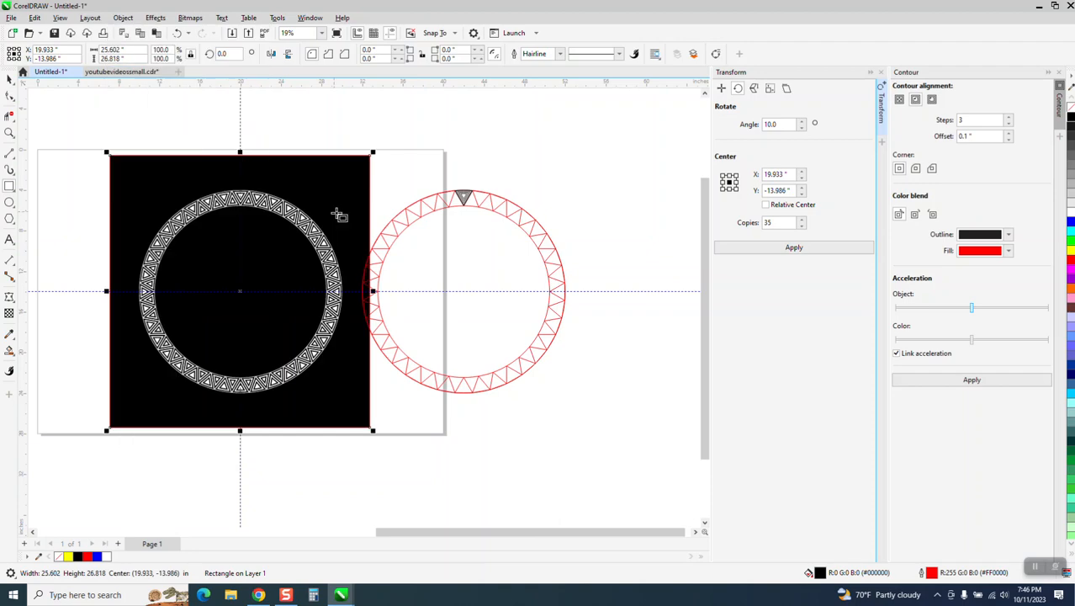
# Examine the white nested triangle pattern against the black background
pyautogui.click(8, 132)
pyautogui.moveTo(173, 180); pyautogui.dragTo(382, 244)
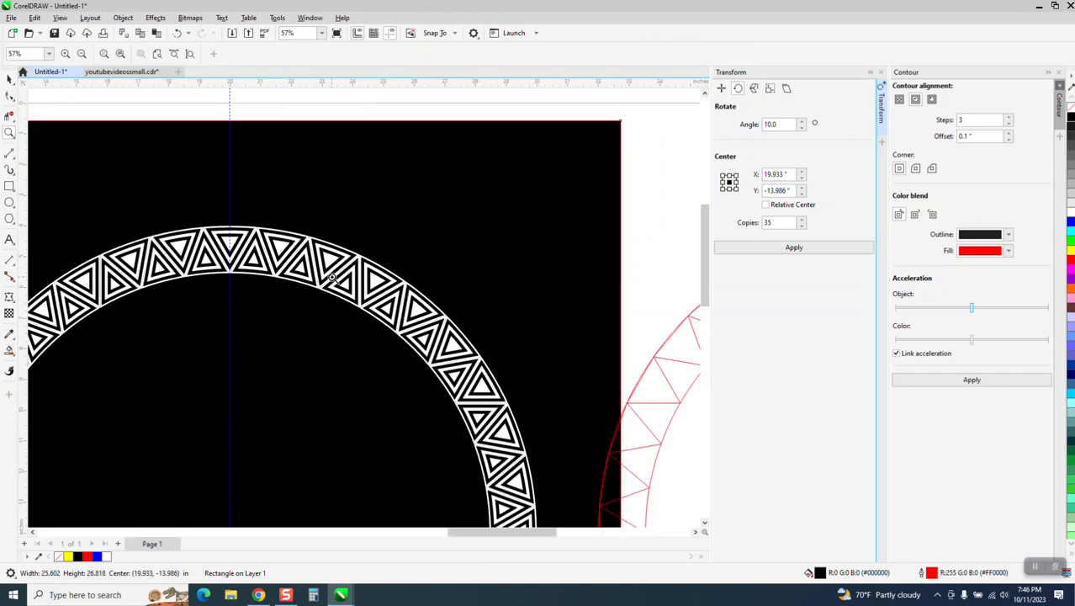
pyautogui.moveTo(257, 205); pyautogui.dragTo(319, 301)
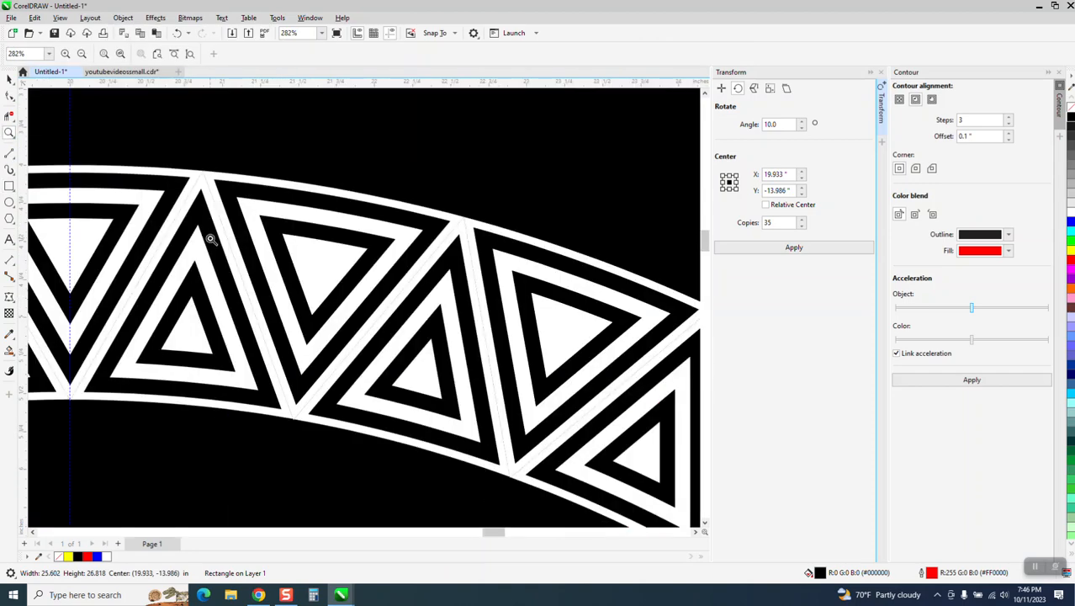
pyautogui.scroll(-2, 230, 221)
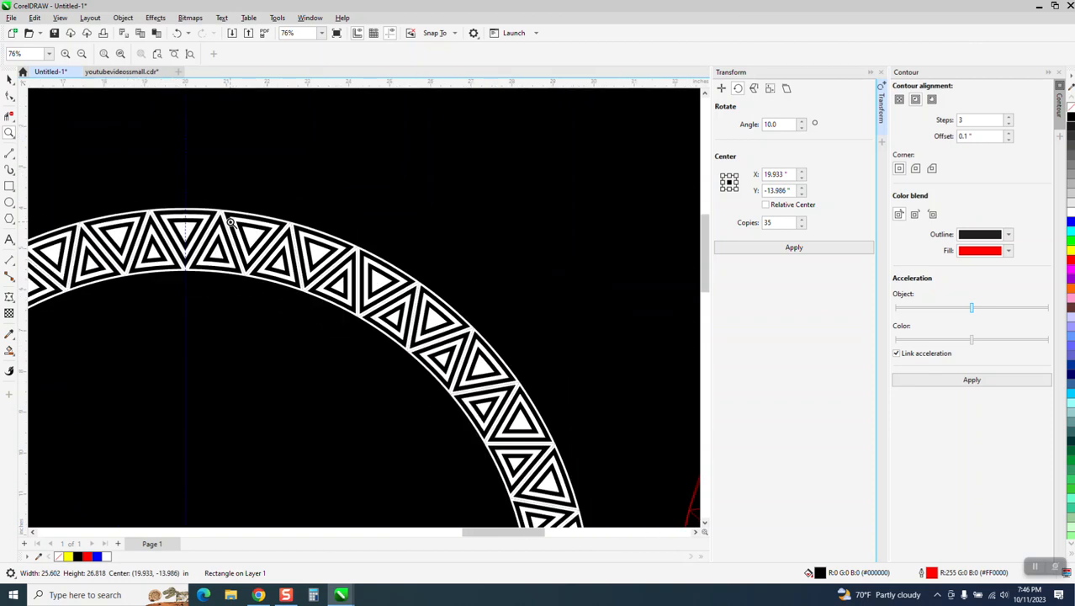
pyautogui.scroll(-1, 281, 225)
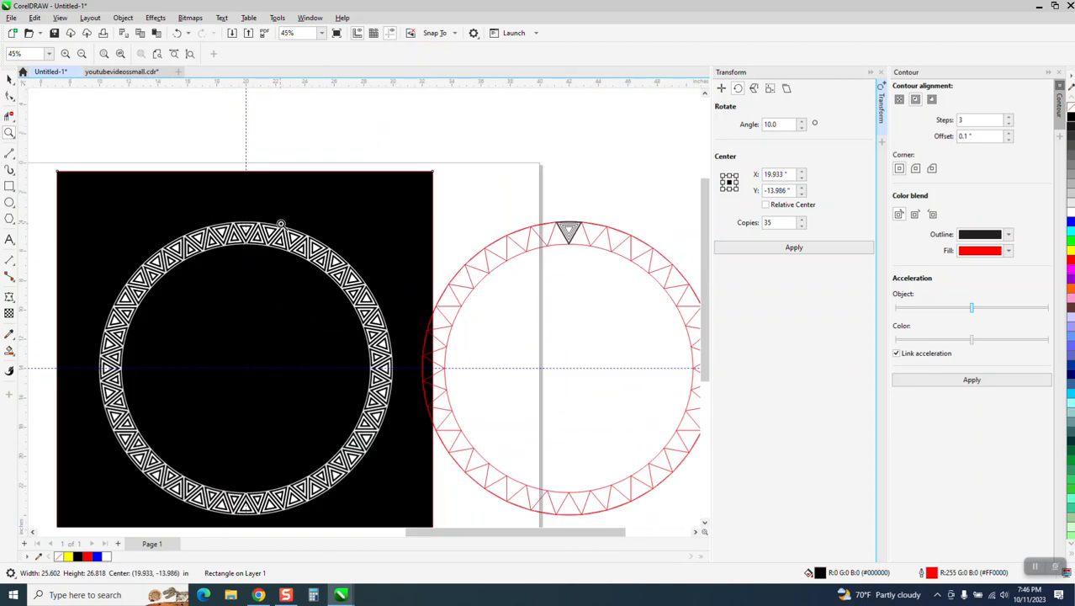
pyautogui.scroll(-1, 281, 224)
# Select the white triangle ring and examine the seams between adjoining triangles close up
pyautogui.click(9, 82)
pyautogui.moveTo(91, 192); pyautogui.dragTo(370, 428)
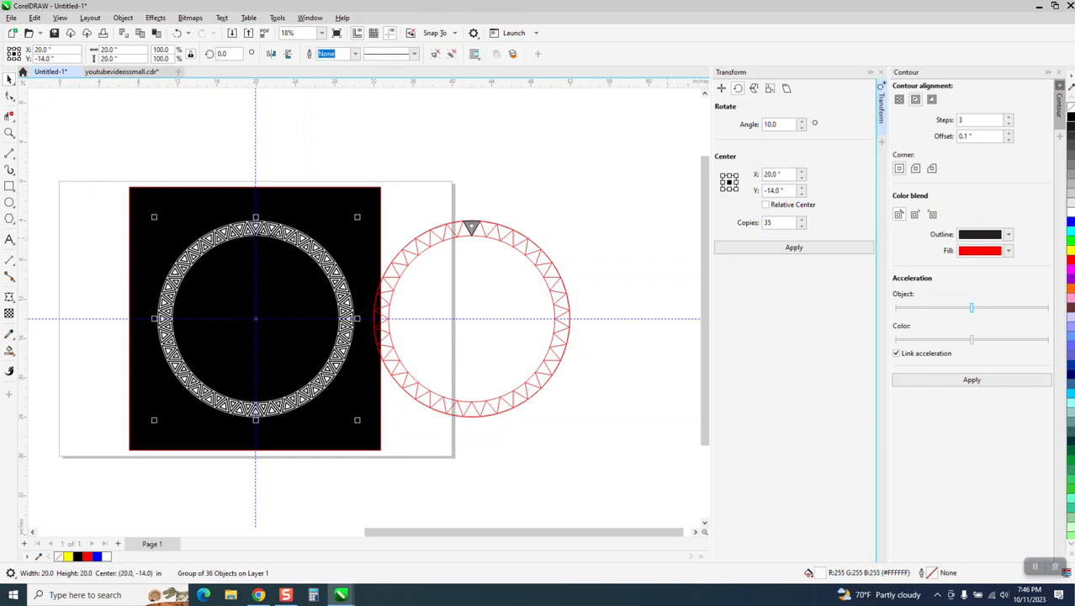
pyautogui.click(9, 132)
pyautogui.moveTo(260, 213); pyautogui.dragTo(304, 250)
pyautogui.moveTo(357, 198); pyautogui.dragTo(383, 244)
pyautogui.scroll(-4, 354, 238)
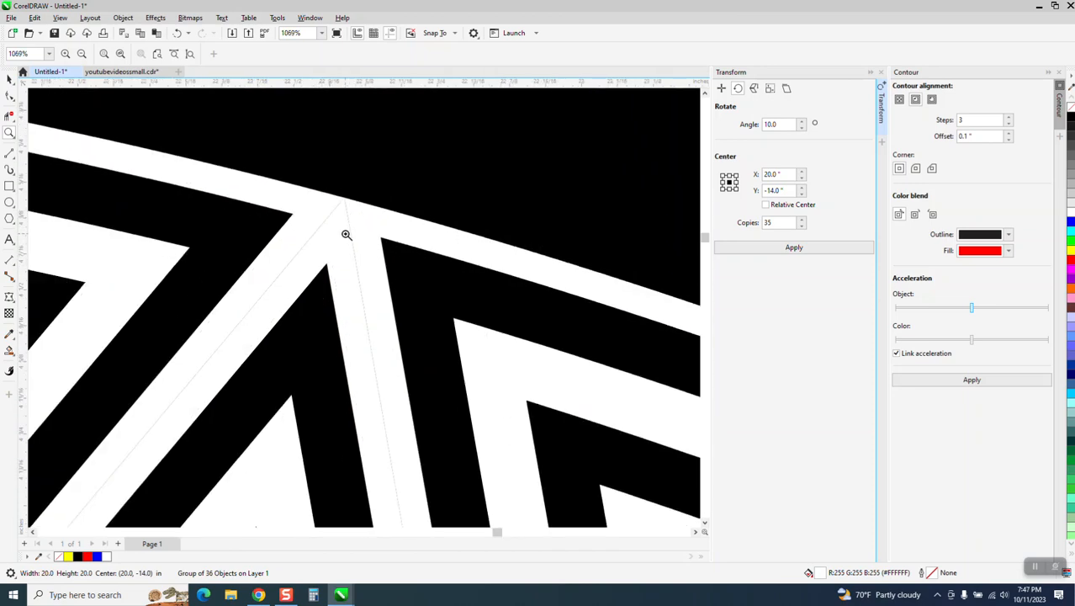
pyautogui.scroll(-2, 337, 234)
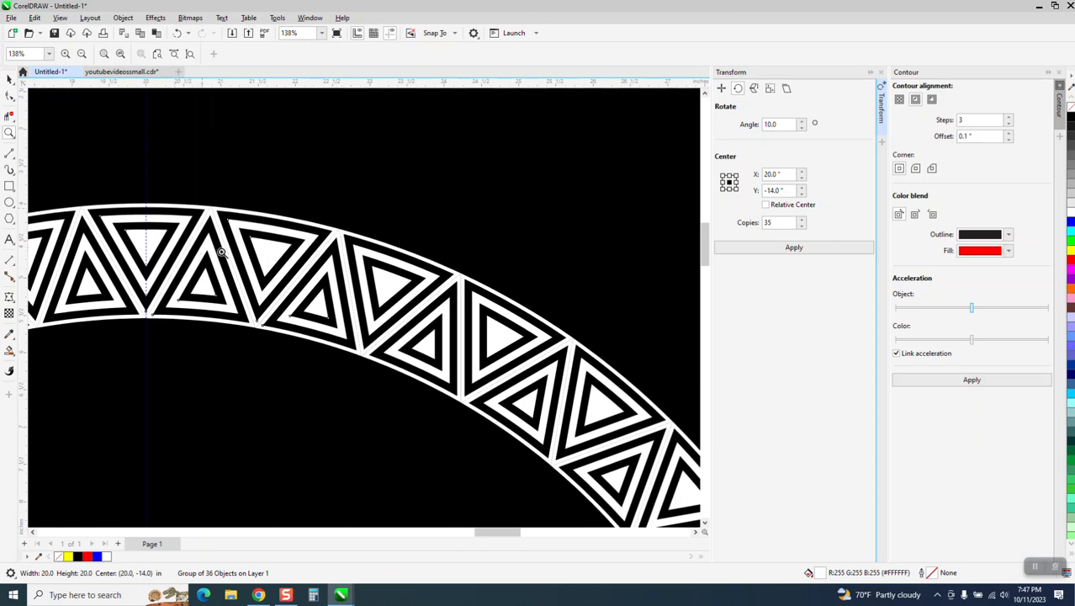
pyautogui.moveTo(206, 225); pyautogui.dragTo(251, 285)
pyautogui.scroll(-2, 242, 288)
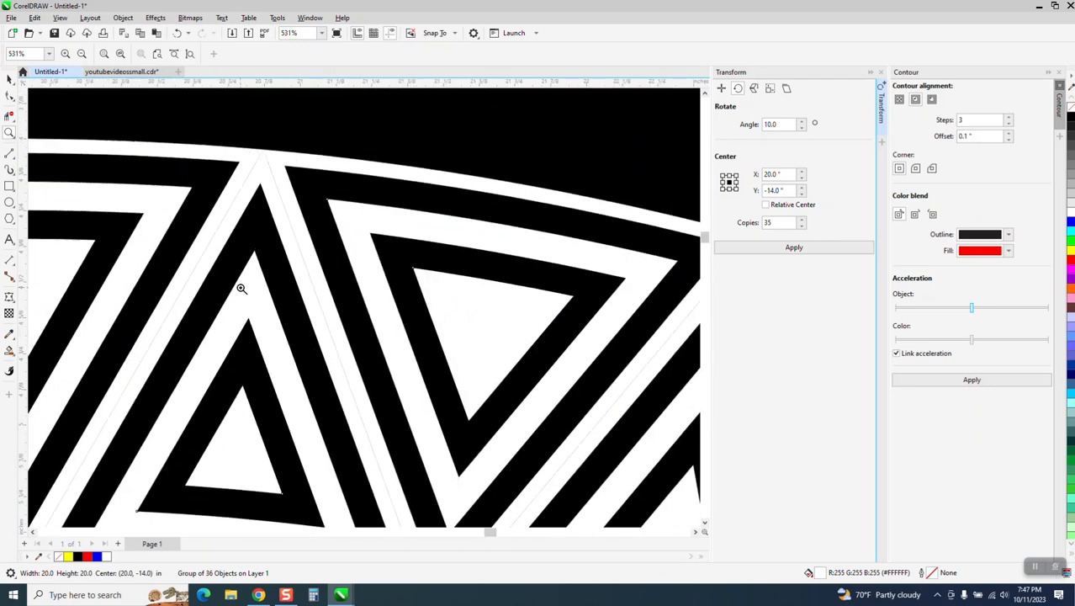
# Ungroup the white nested triangle ring into its individual triangle objects
pyautogui.scroll(-3, 241, 289)
pyautogui.scroll(2, 201, 272)
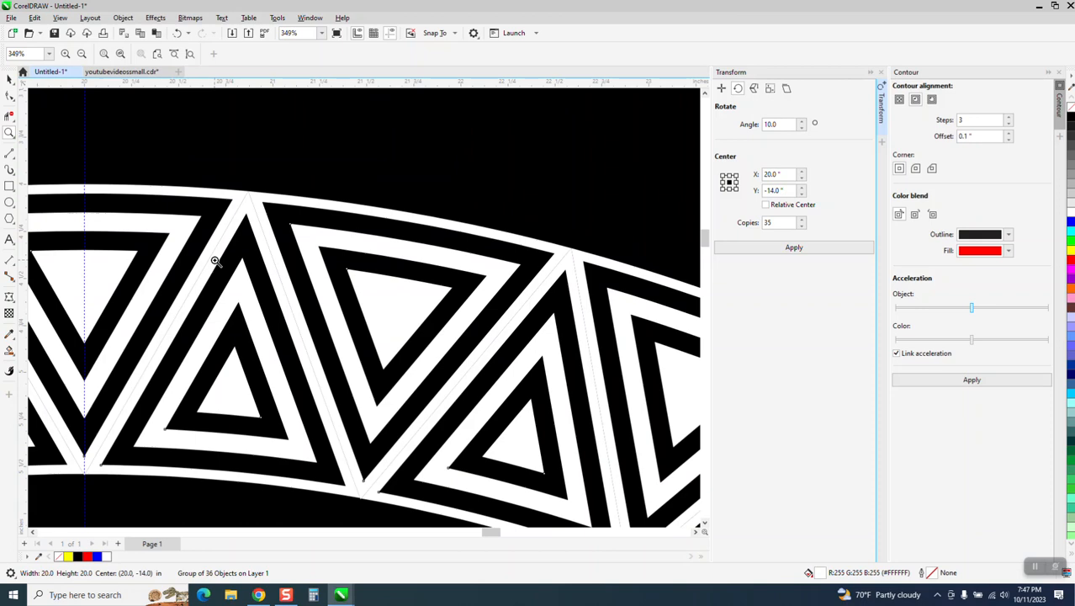
pyautogui.scroll(-1, 214, 261)
pyautogui.click(8, 80)
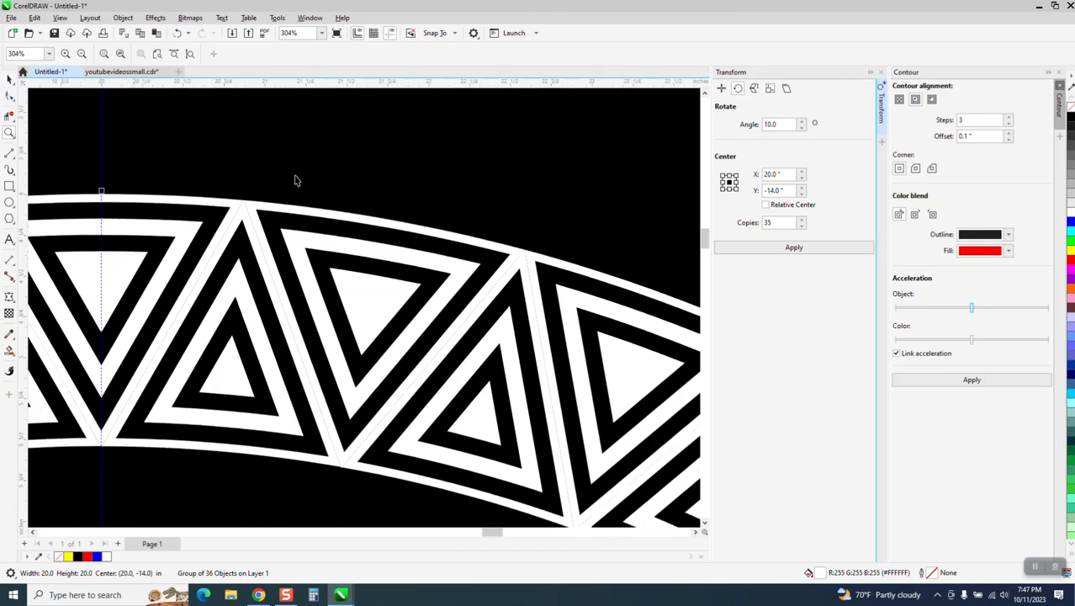
pyautogui.click(127, 18)
pyautogui.moveTo(156, 210)
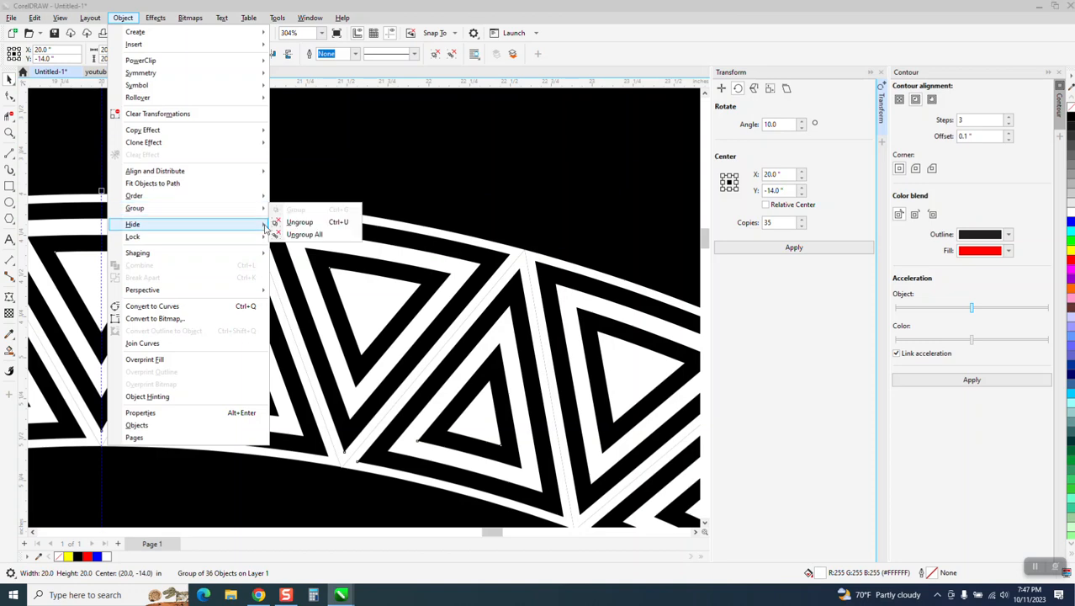
pyautogui.click(311, 221)
pyautogui.scroll(-2, 298, 202)
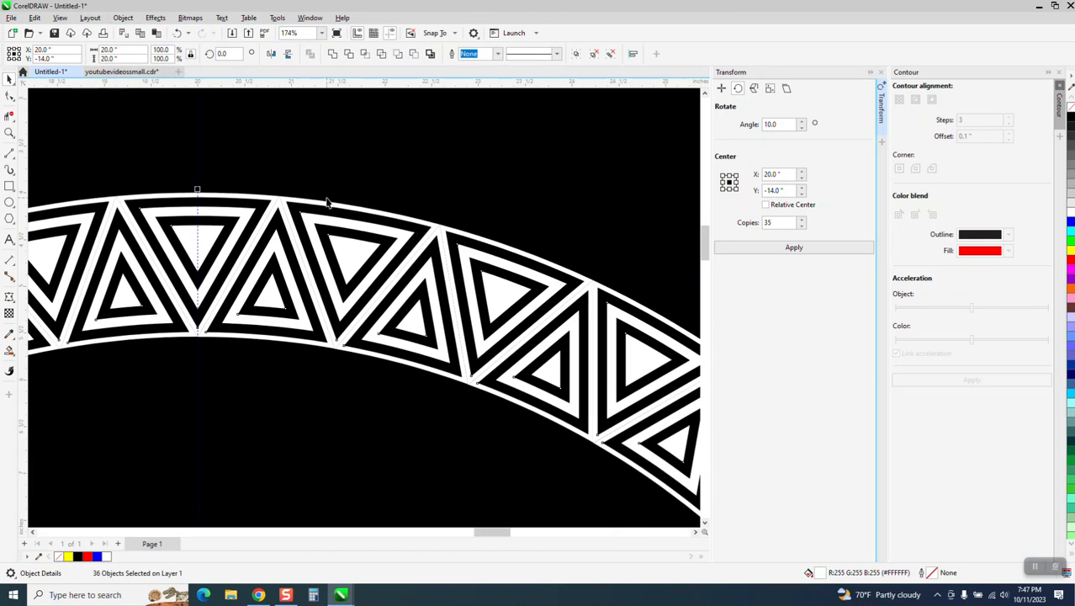
pyautogui.scroll(-1, 299, 217)
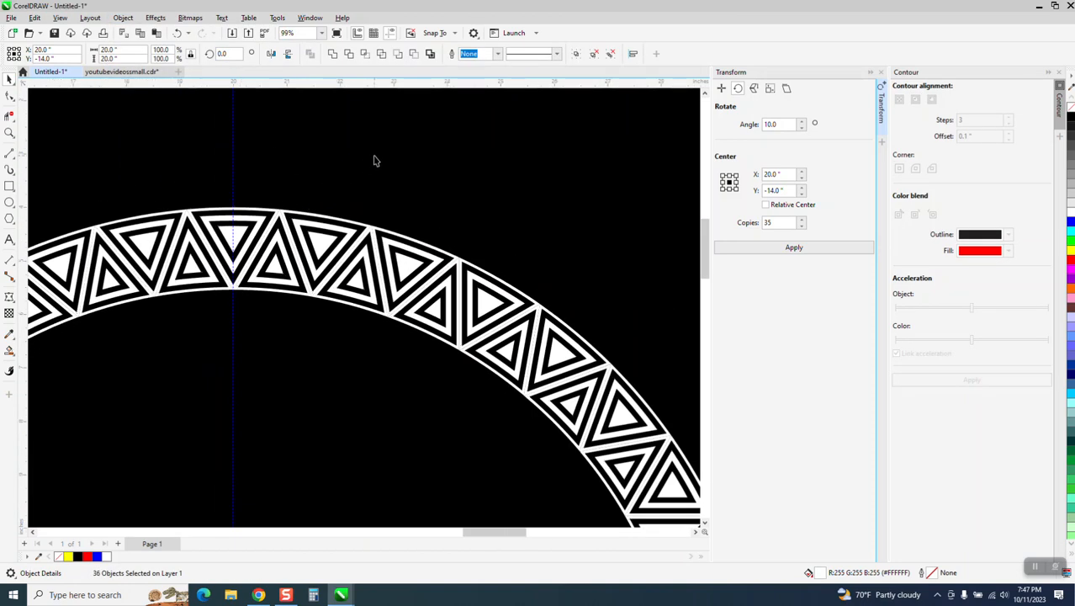
# Remove the fill from the black background rectangle and delete the rectangle
pyautogui.click(375, 160)
pyautogui.click(1071, 108)
pyautogui.scroll(-4, 355, 216)
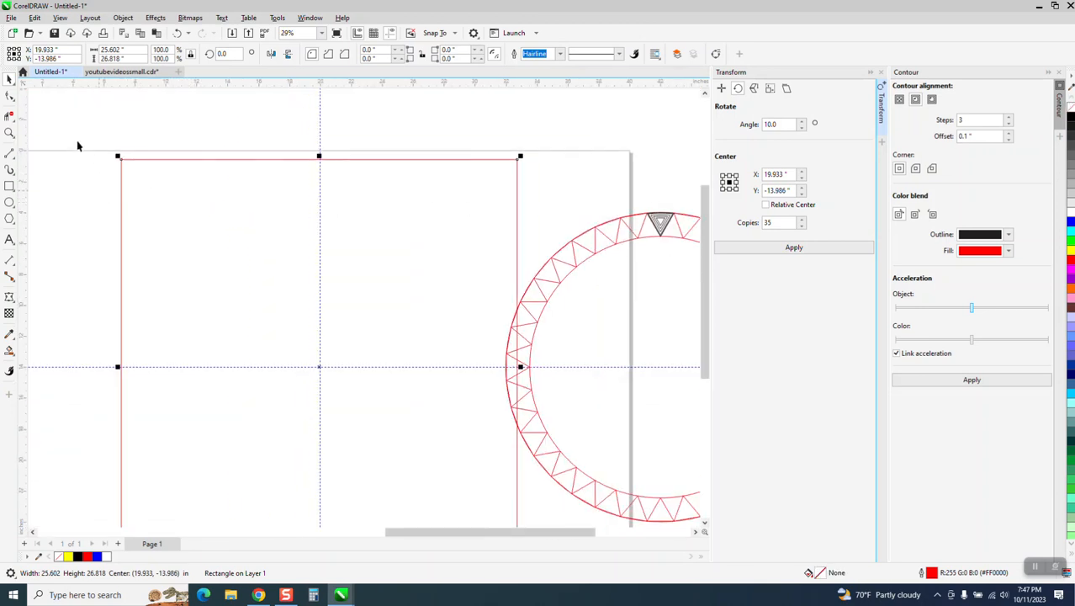
pyautogui.press('Delete')
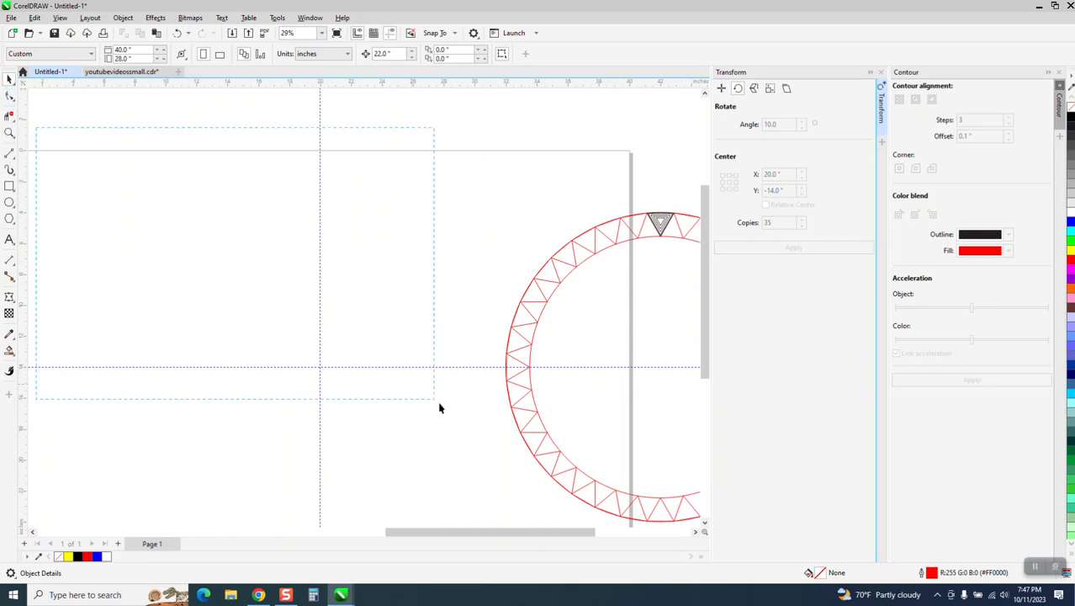
# Fill only the upper pieces of the triangle ring with black and examine the seams between them
pyautogui.moveTo(527, 490); pyautogui.dragTo(528, 491)
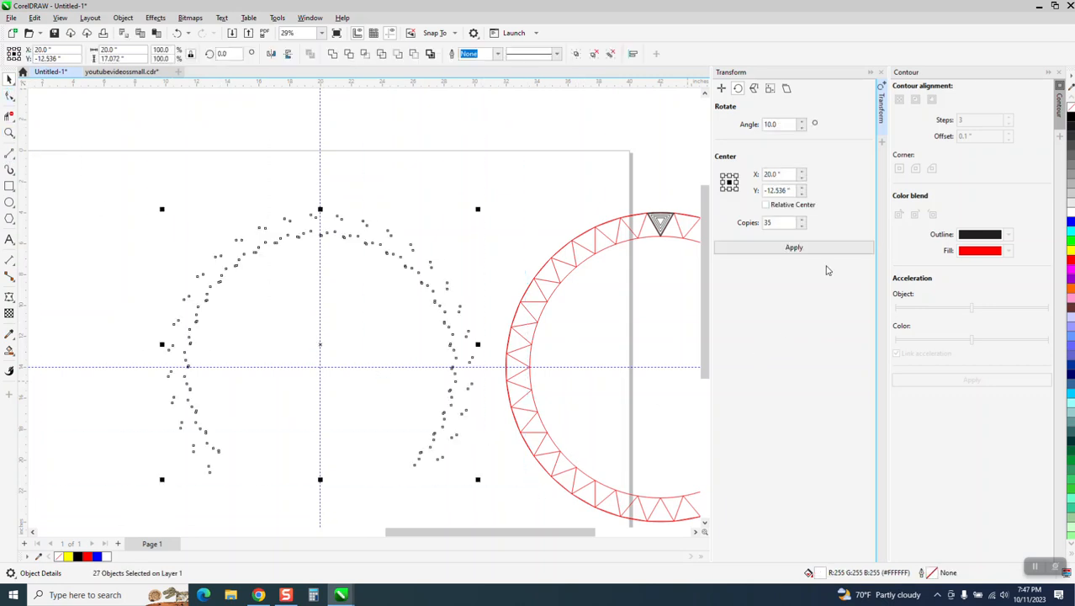
pyautogui.click(1069, 123)
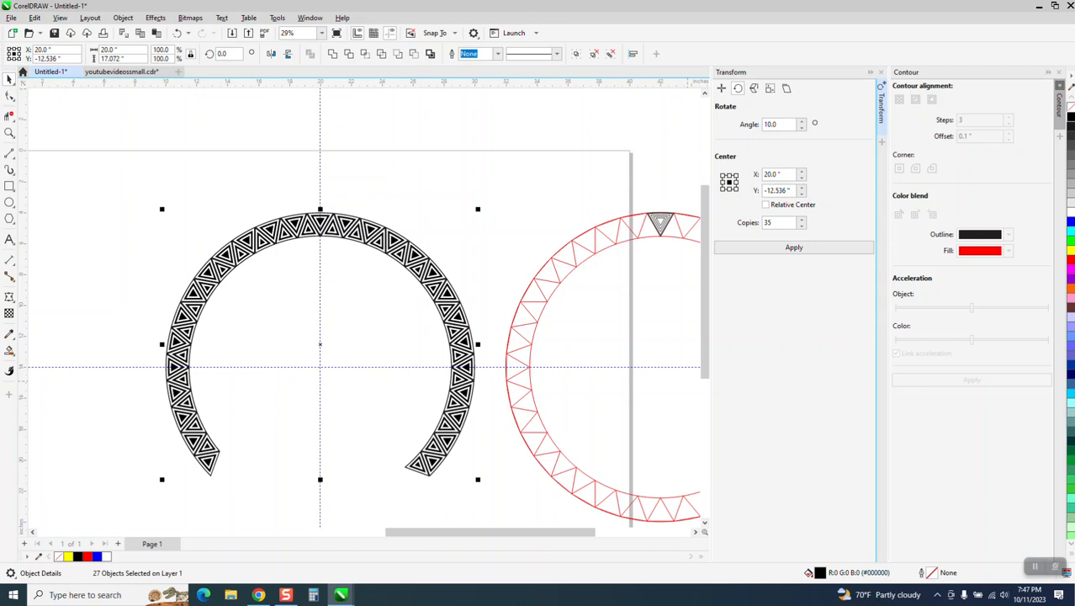
pyautogui.click(10, 132)
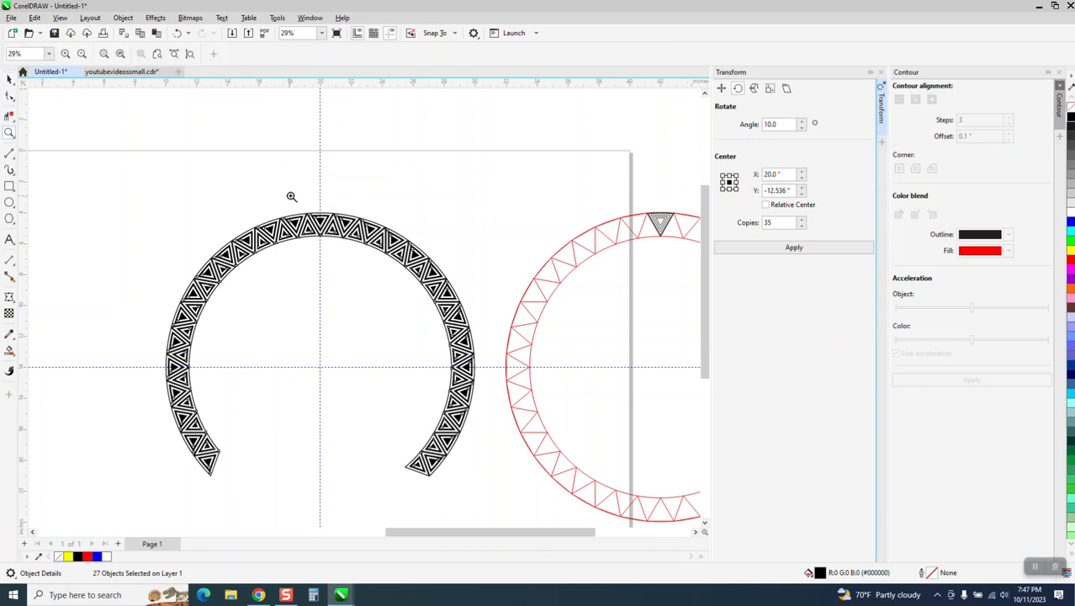
pyautogui.moveTo(288, 198); pyautogui.dragTo(349, 256)
pyautogui.moveTo(360, 204); pyautogui.dragTo(492, 311)
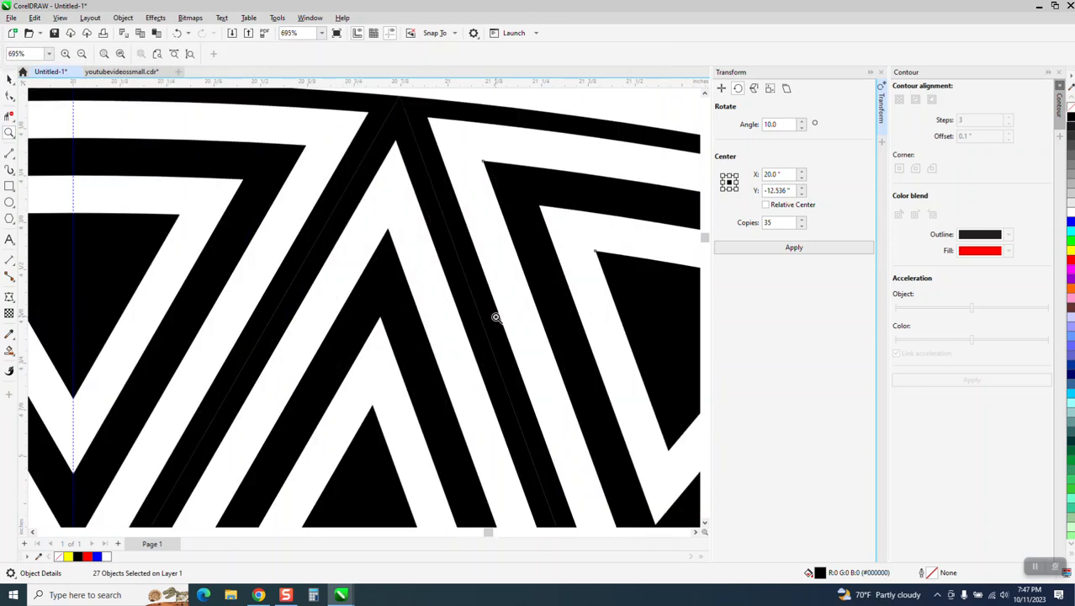
pyautogui.scroll(-5, 376, 260)
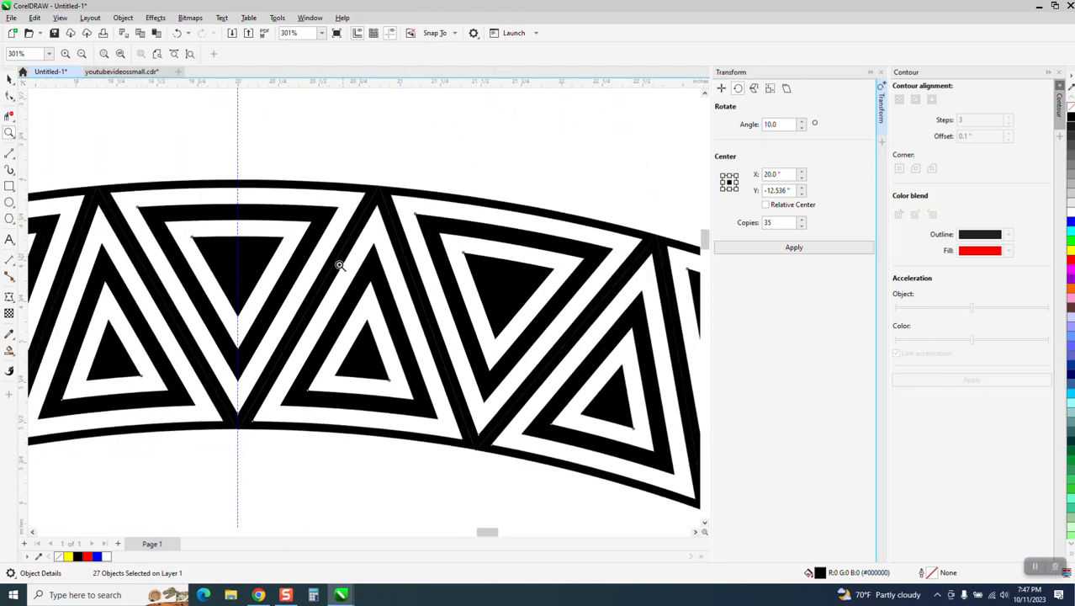
pyautogui.scroll(-1, 339, 270)
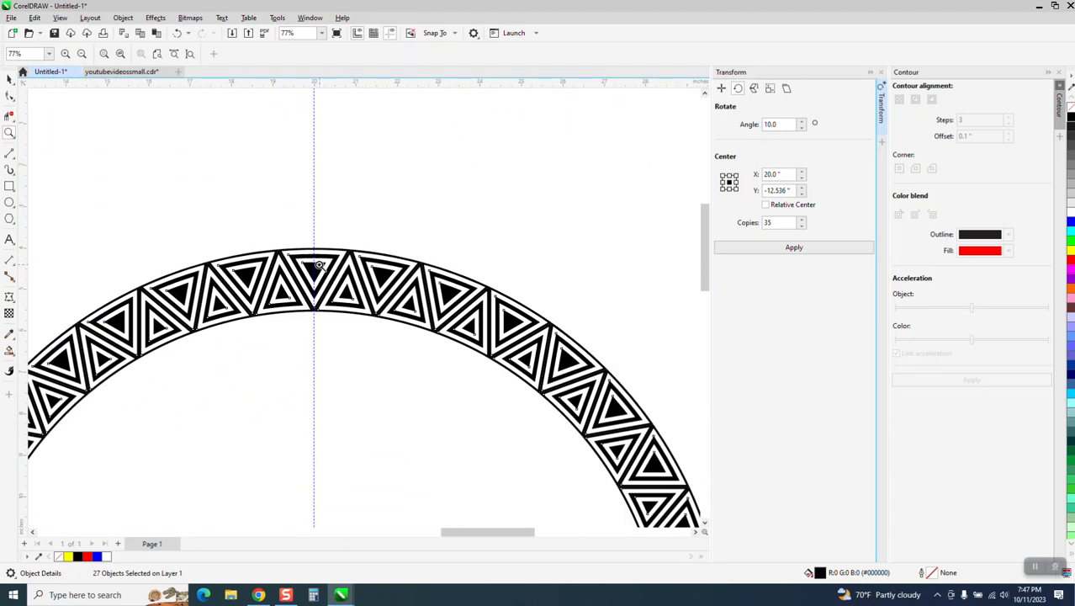
pyautogui.scroll(-1, 323, 269)
pyautogui.scroll(-3, 319, 270)
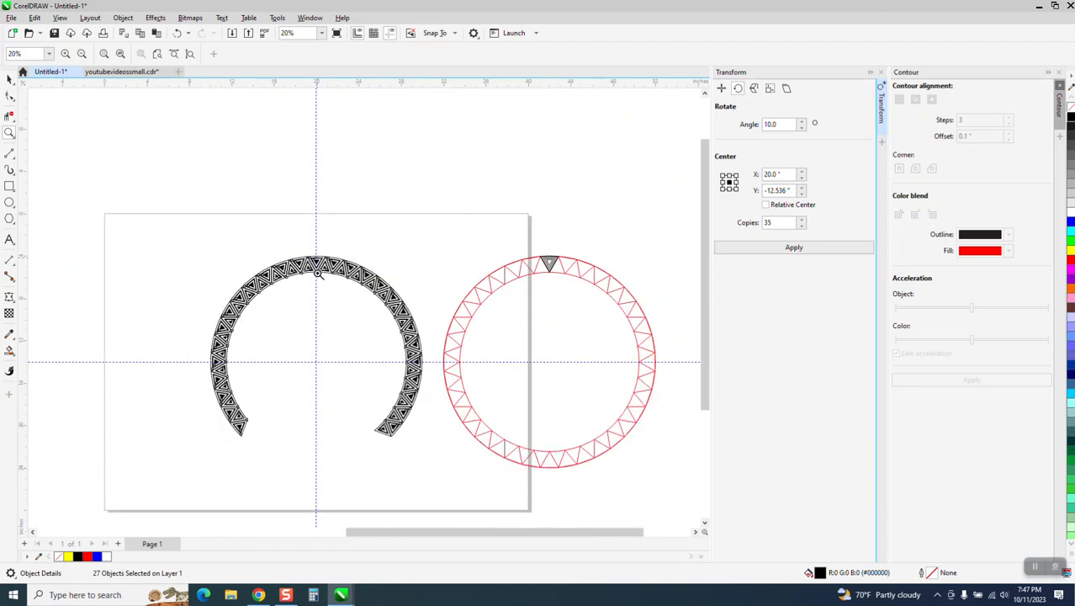
# Undo the partial black fill and the rectangle's deletion, and delete the unfilled background rectangle again
pyautogui.click(177, 36)
pyautogui.click(178, 36)
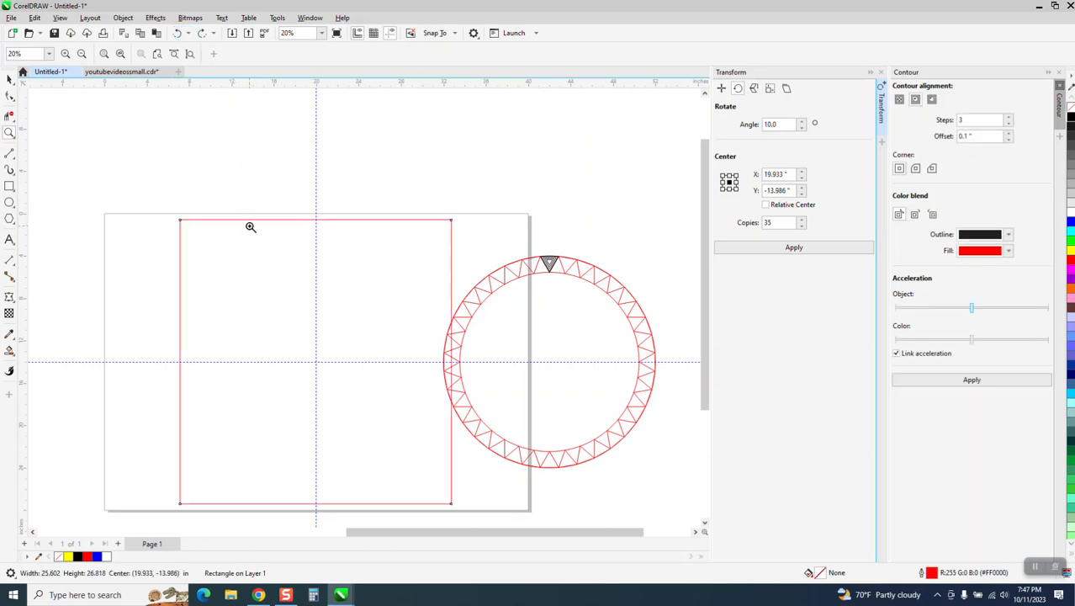
pyautogui.click(8, 79)
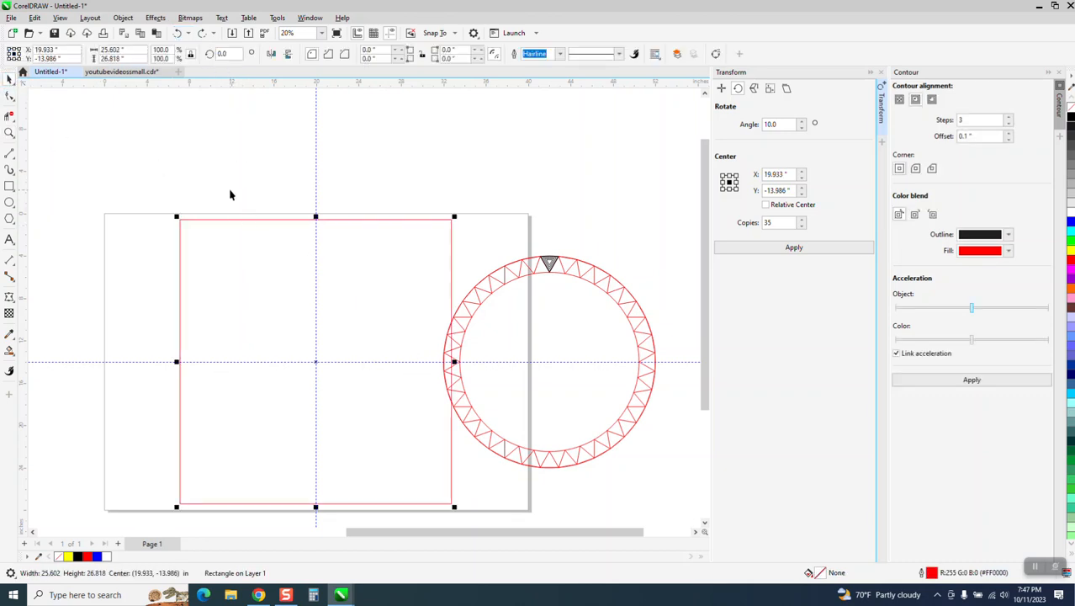
pyautogui.press('Delete')
# Select the whole triangle ring, fill it with black, and check the nested pattern close up
pyautogui.moveTo(421, 499); pyautogui.dragTo(492, 513)
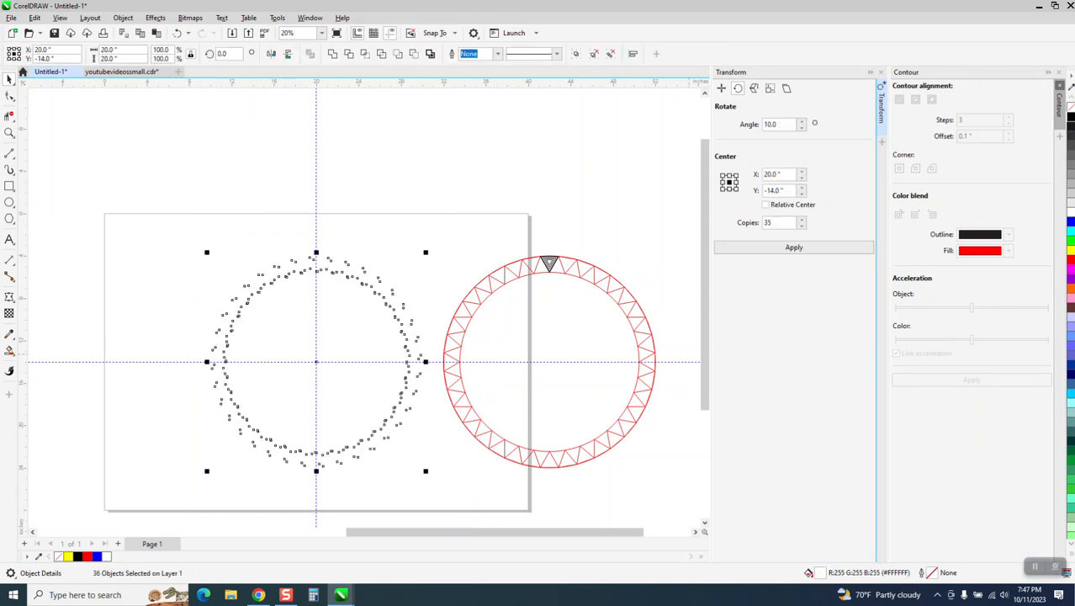
pyautogui.click(1069, 123)
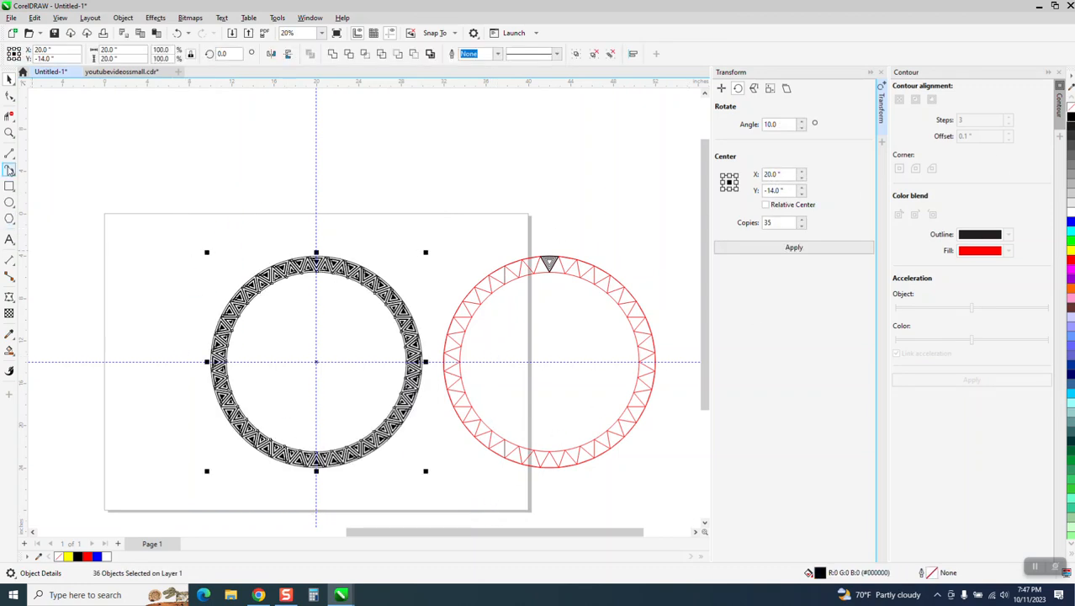
pyautogui.click(9, 132)
pyautogui.moveTo(301, 245); pyautogui.dragTo(384, 305)
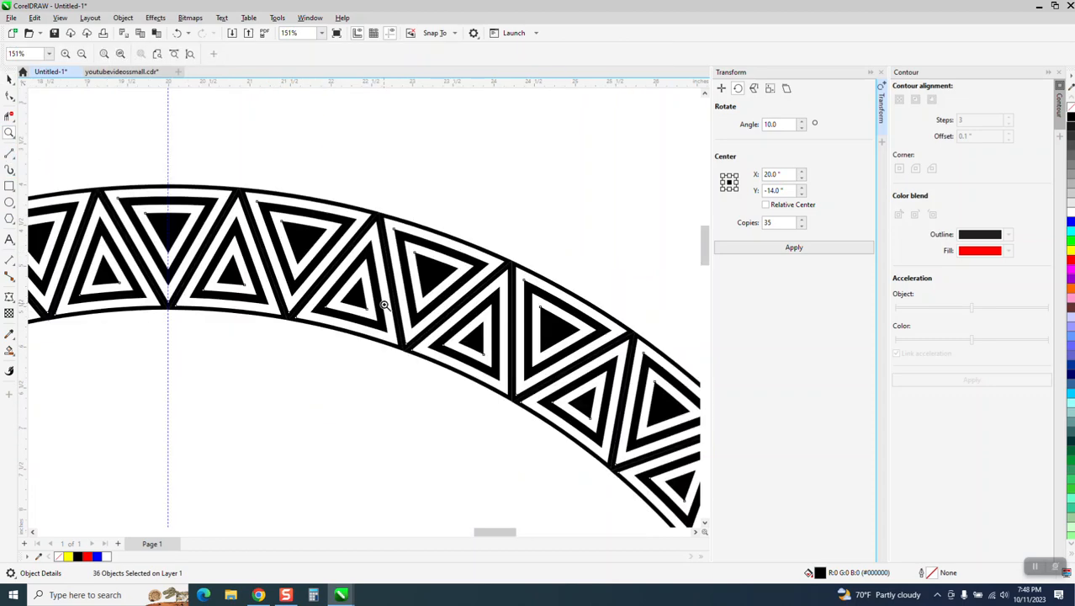
pyautogui.scroll(-4, 383, 307)
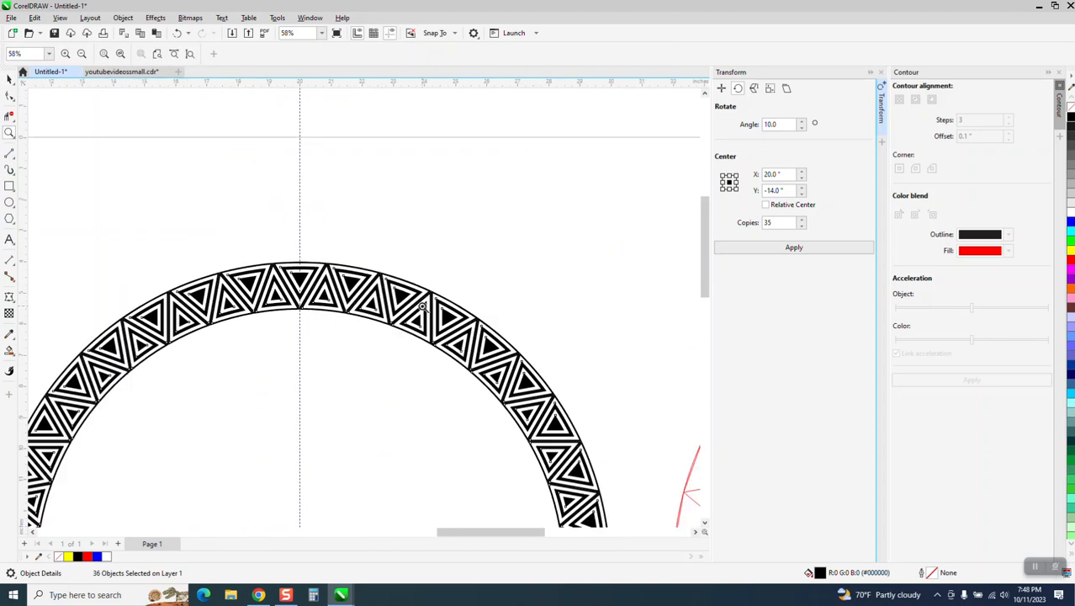